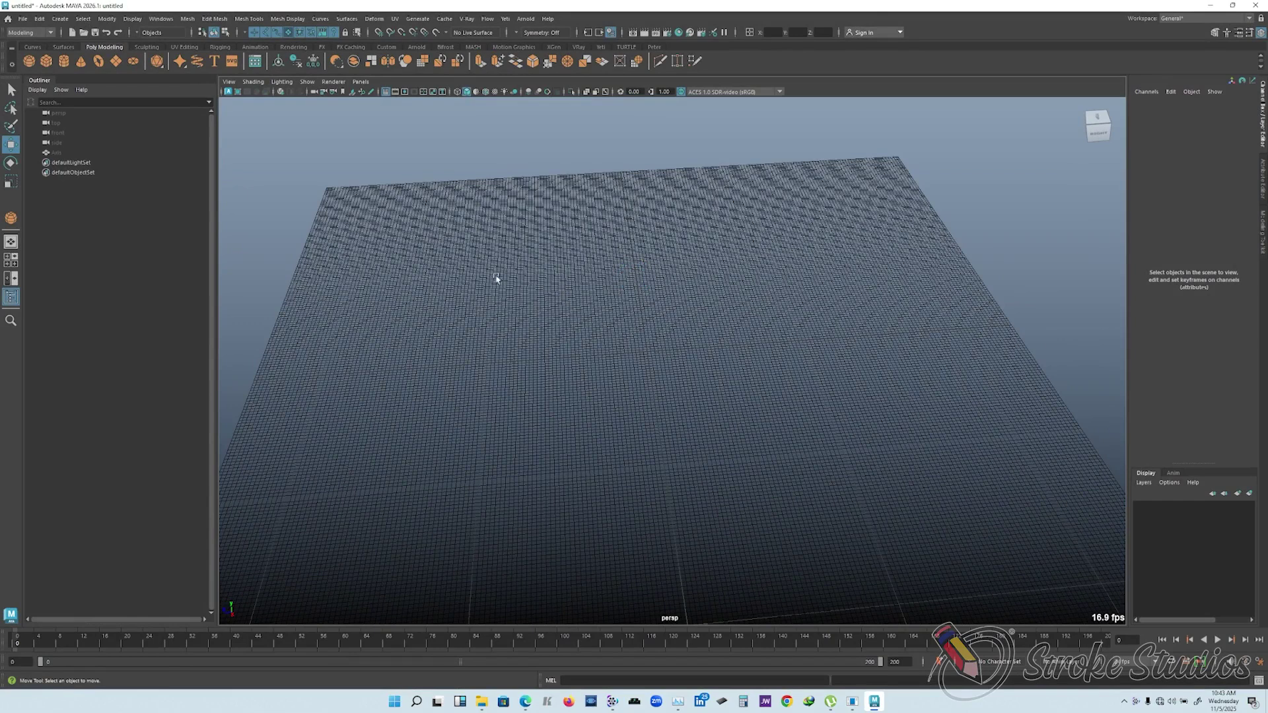
- Create a polygon sphere near the middle of the grid and raise it to about 42 units on Y
left_click(28, 61)
left_click_drag(654, 362, 727, 412)
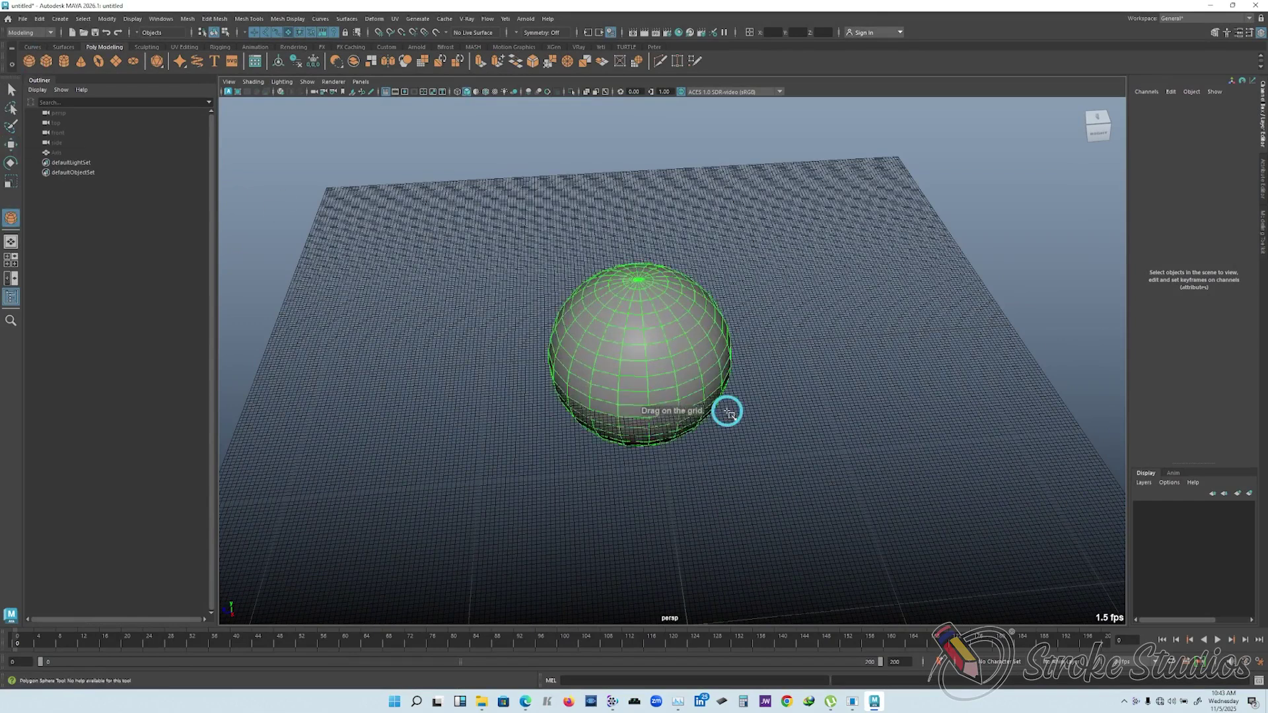
key("w")
left_click_drag(645, 278, 683, 352)
left_click_drag(773, 271, 871, 295, "alt")
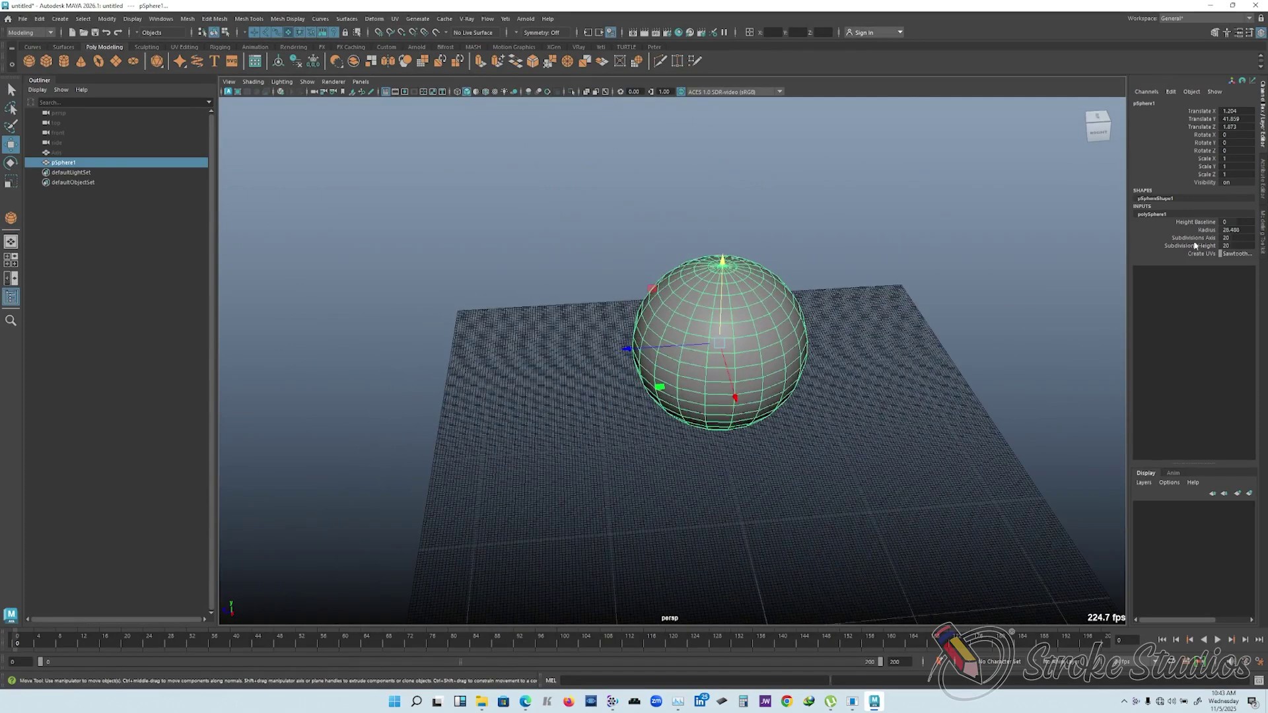
- Set the sphere's Subdivisions Axis and Subdivisions Height to 10
left_click_drag(1189, 237, 1189, 245)
middle_click_drag(898, 276, 839, 279)
left_click_drag(838, 280, 723, 316, "alt")
scroll(750, 284, "up", 3)
scroll(724, 317, "up", 3)
scroll(724, 317, "down", 5)
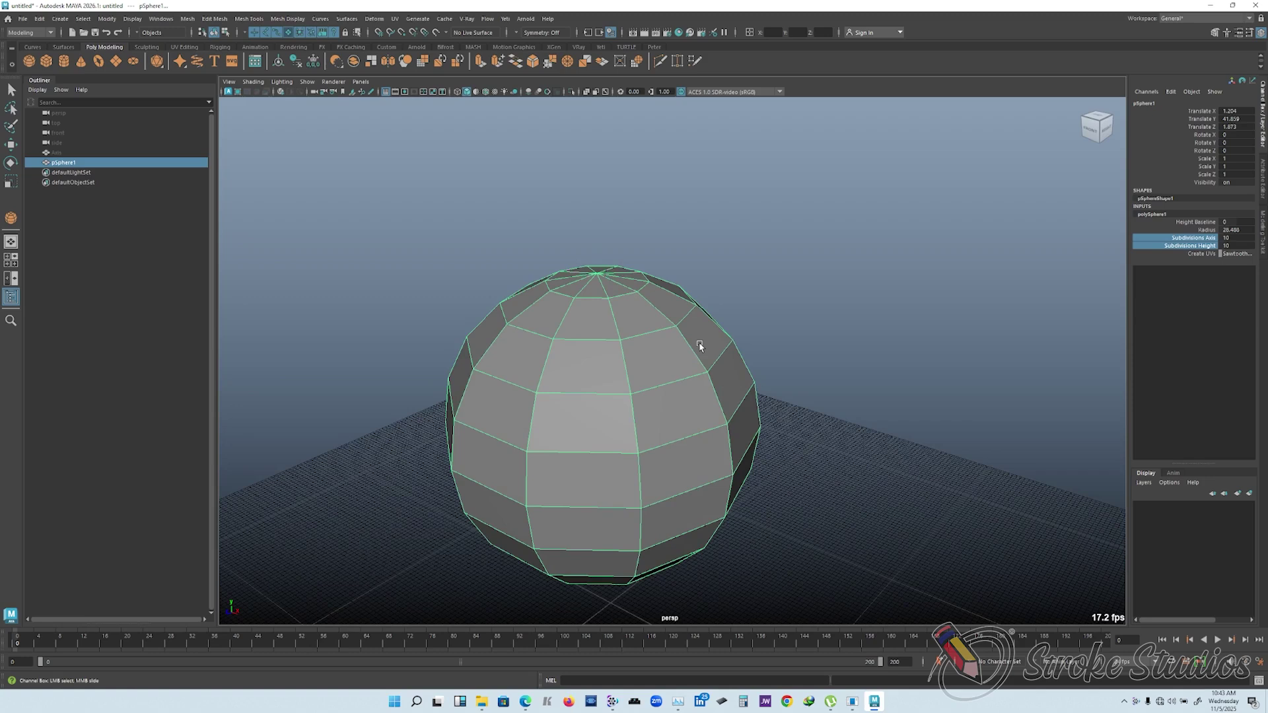
scroll(700, 346, "down", 3)
left_click_drag(739, 343, 660, 339, "alt")
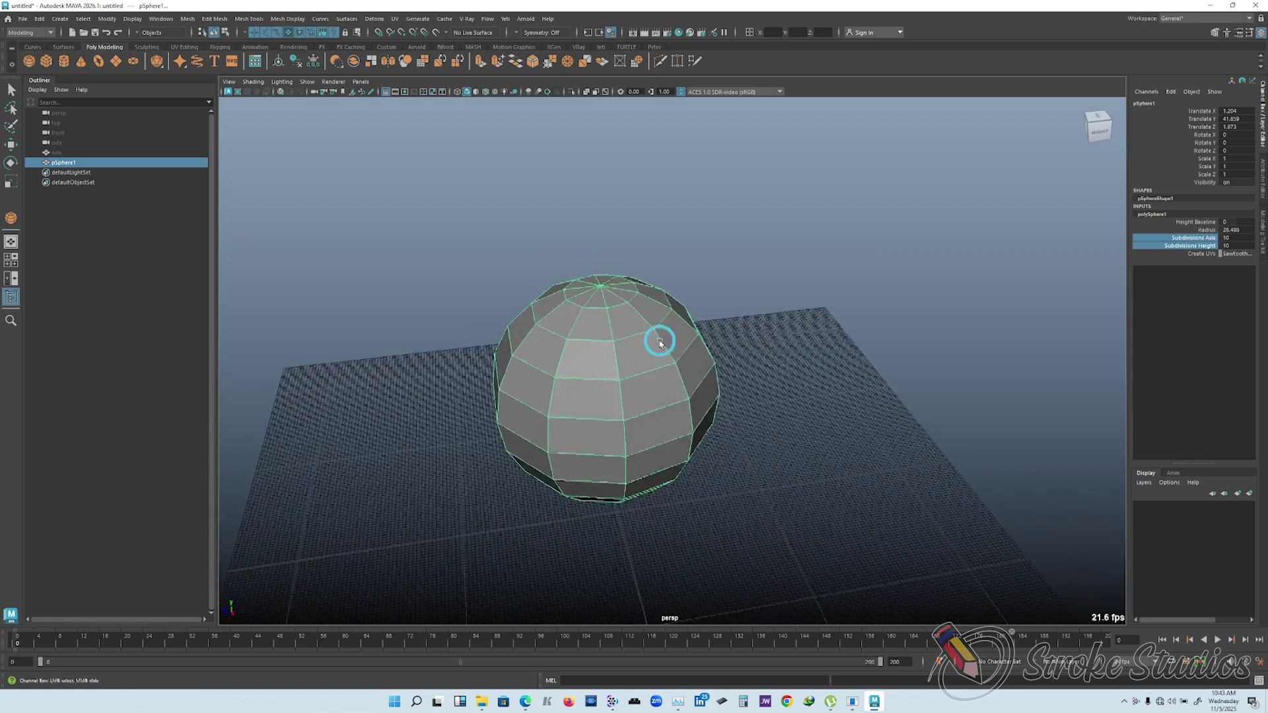
- Turn on the face normals display for the sphere
scroll(779, 331, "up", 6)
scroll(720, 334, "up", 8)
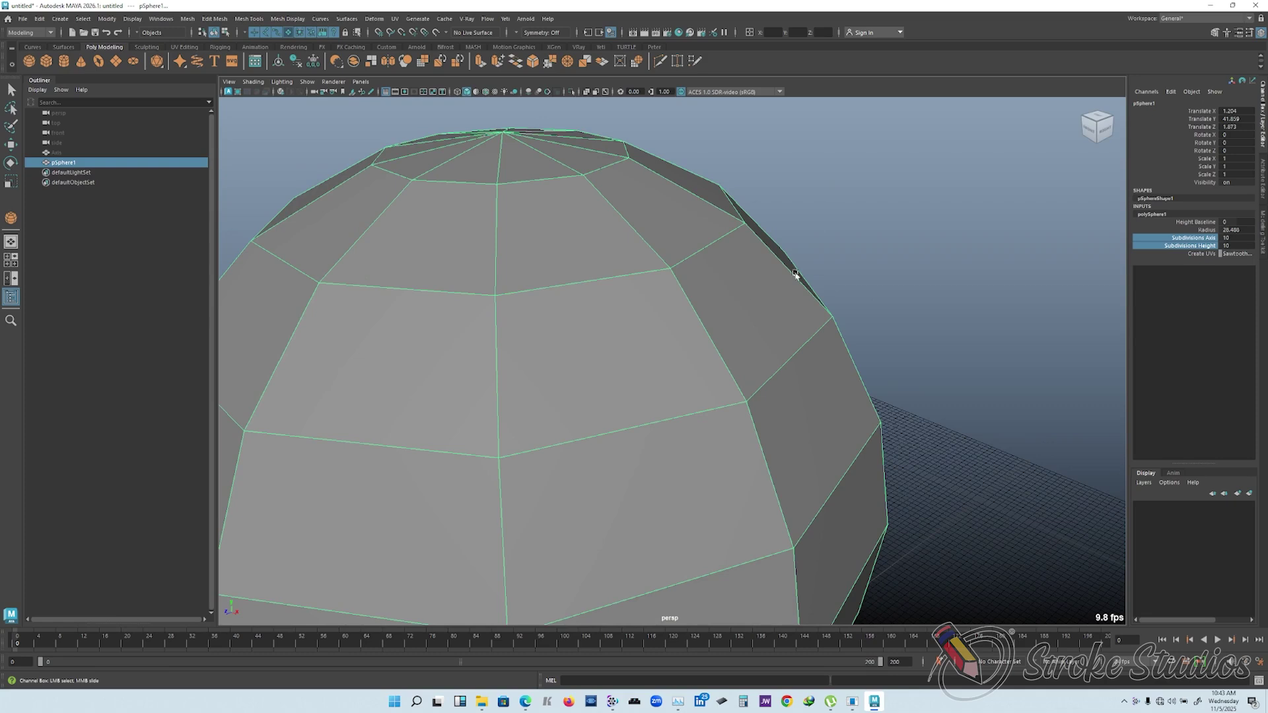
left_click(133, 20)
mouse_move(183, 150)
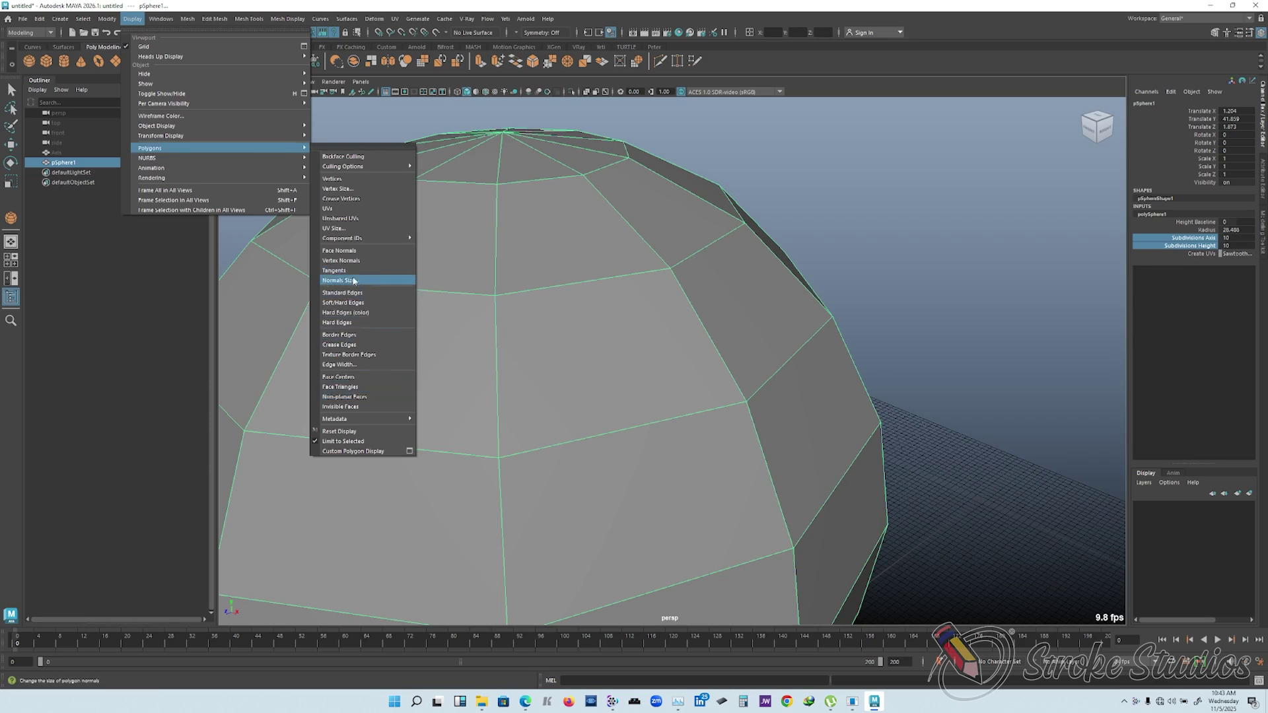
left_click(350, 252)
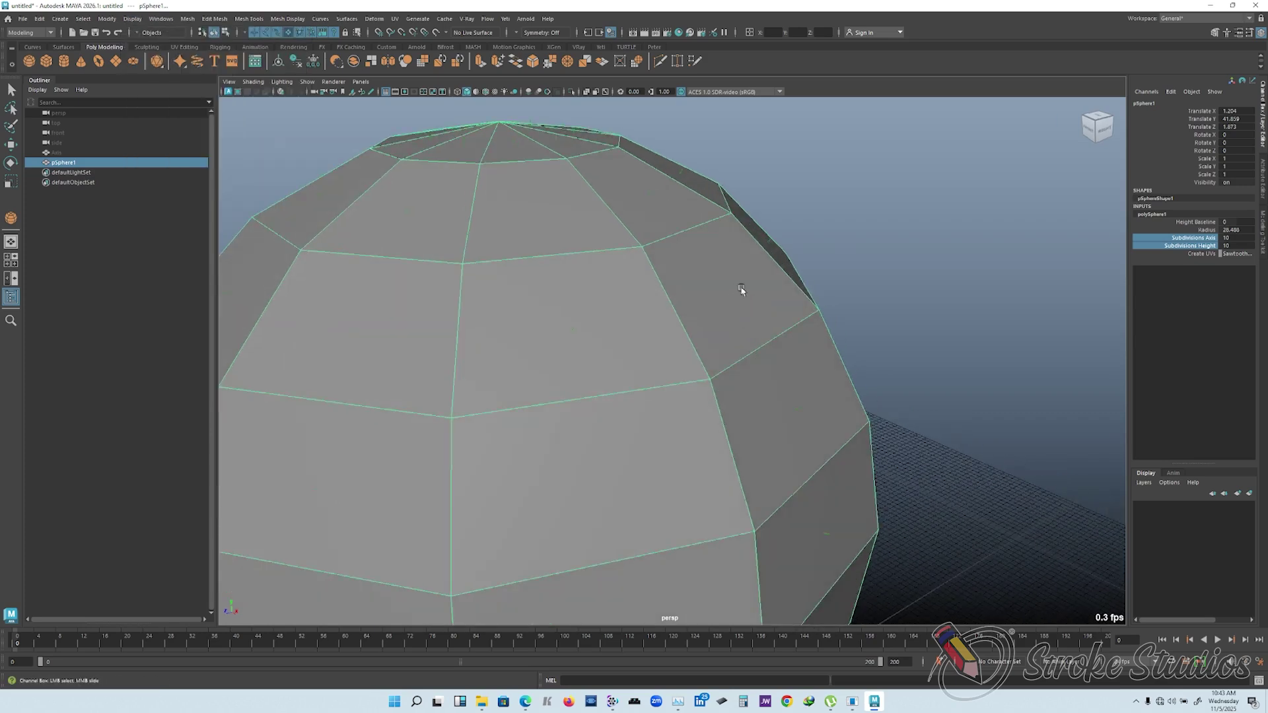
- Increase the displayed normals size for the sphere and close the size setting
left_click(133, 20)
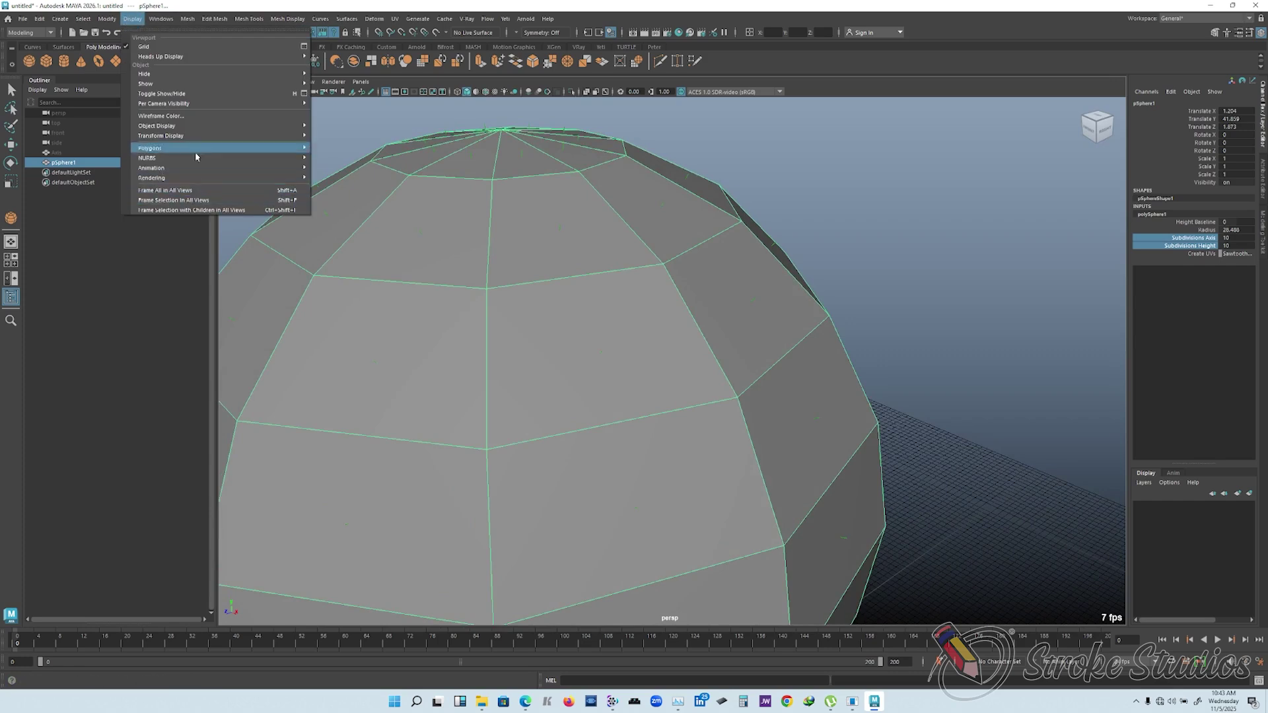
mouse_move(195, 152)
left_click(340, 272)
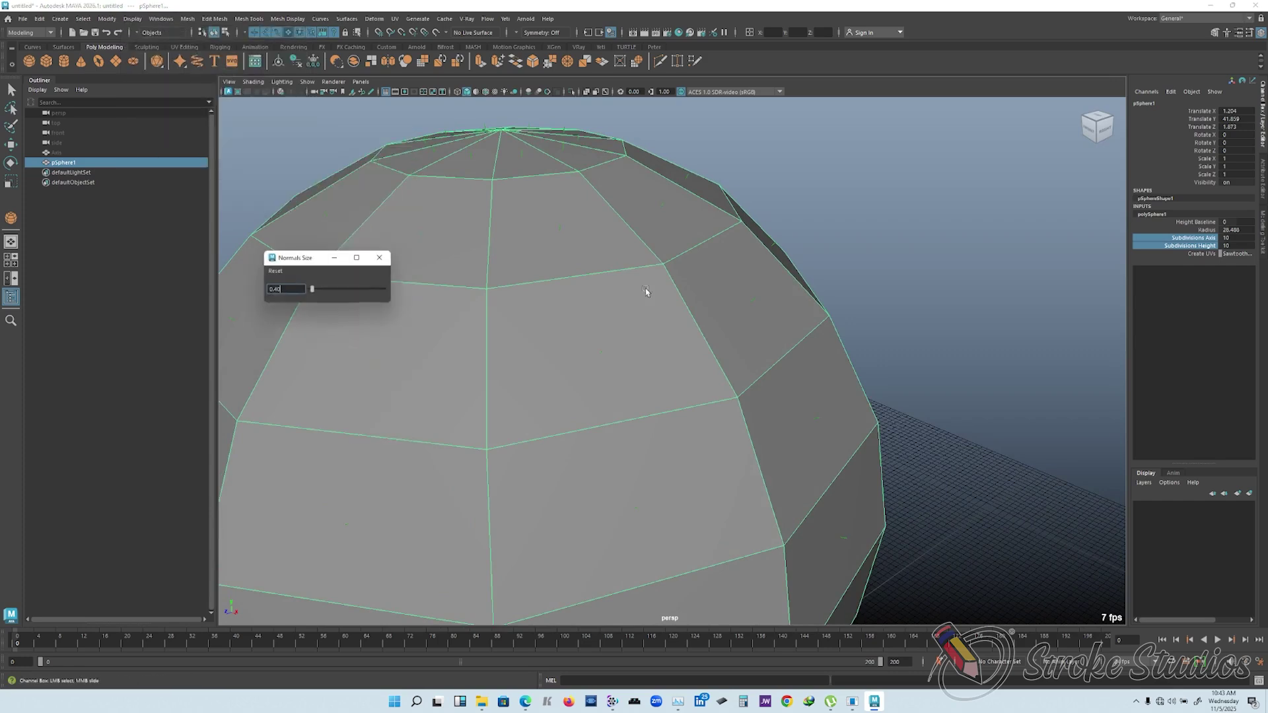
left_click_drag(323, 291, 336, 287)
left_click(377, 260)
- Examine the direction of the face normals around the sphere from several angles
left_click_drag(792, 278, 663, 299, "alt")
scroll(685, 291, "up", 5)
scroll(646, 274, "down", 3)
scroll(660, 265, "down", 3)
right_click(675, 251)
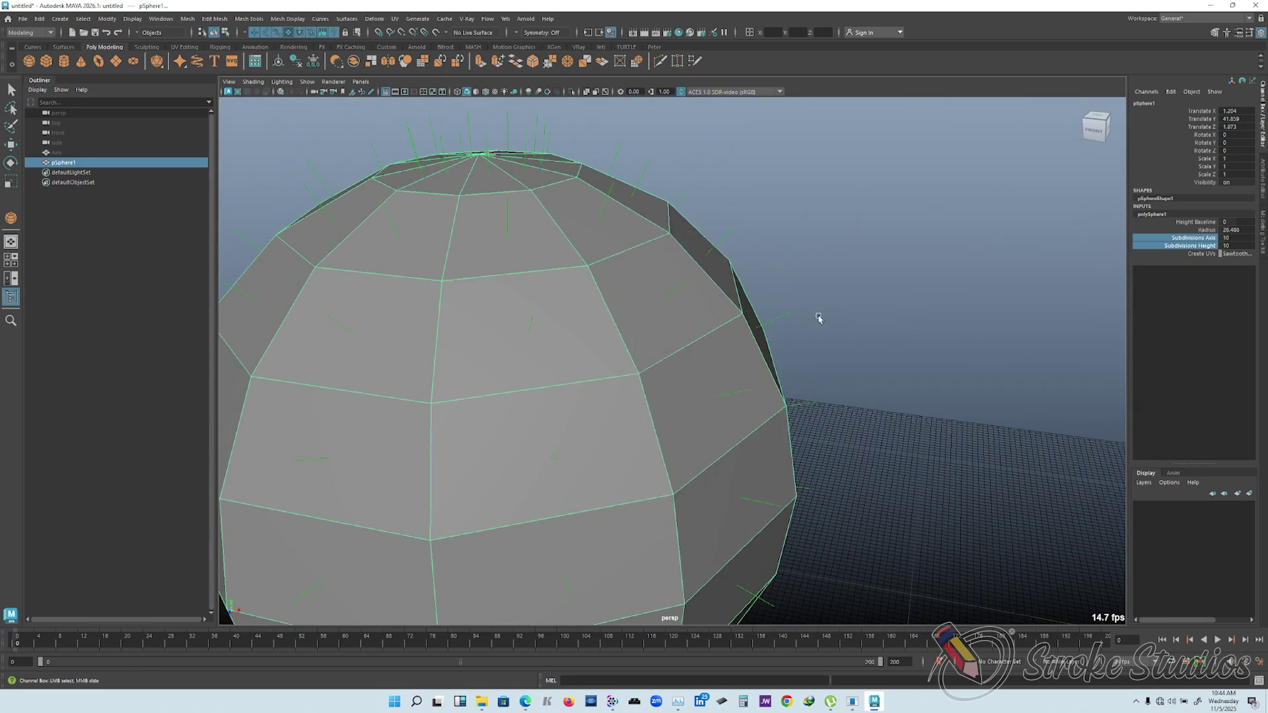
scroll(823, 308, "down", 2)
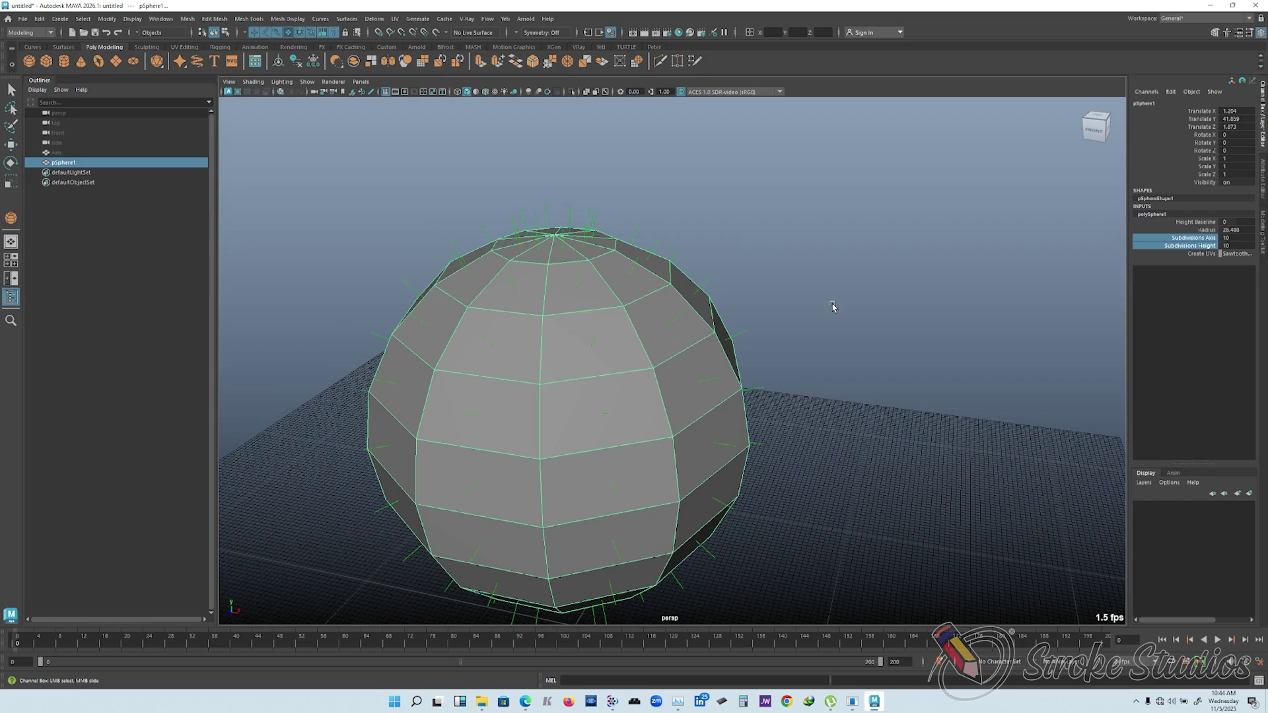
mouse_move(701, 298)
left_mouse_down("alt")
mouse_move(673, 278)
mouse_move(692, 287)
left_mouse_up("alt")
scroll(696, 293, "up", 3)
scroll(700, 289, "down", 3)
- Switch the sphere to face selection and select one face on its upper right side for moving
right_click_drag(719, 305, 710, 331)
left_click(687, 325)
key("w")
mouse_move(686, 310)
left_mouse_down("alt")
mouse_move(619, 334)
mouse_move(704, 298)
left_mouse_up("alt")
scroll(707, 319, "up", 4)
scroll(694, 319, "up", 3)
middle_click_drag(809, 238, 680, 340, "alt")
scroll(680, 341, "up", 1)
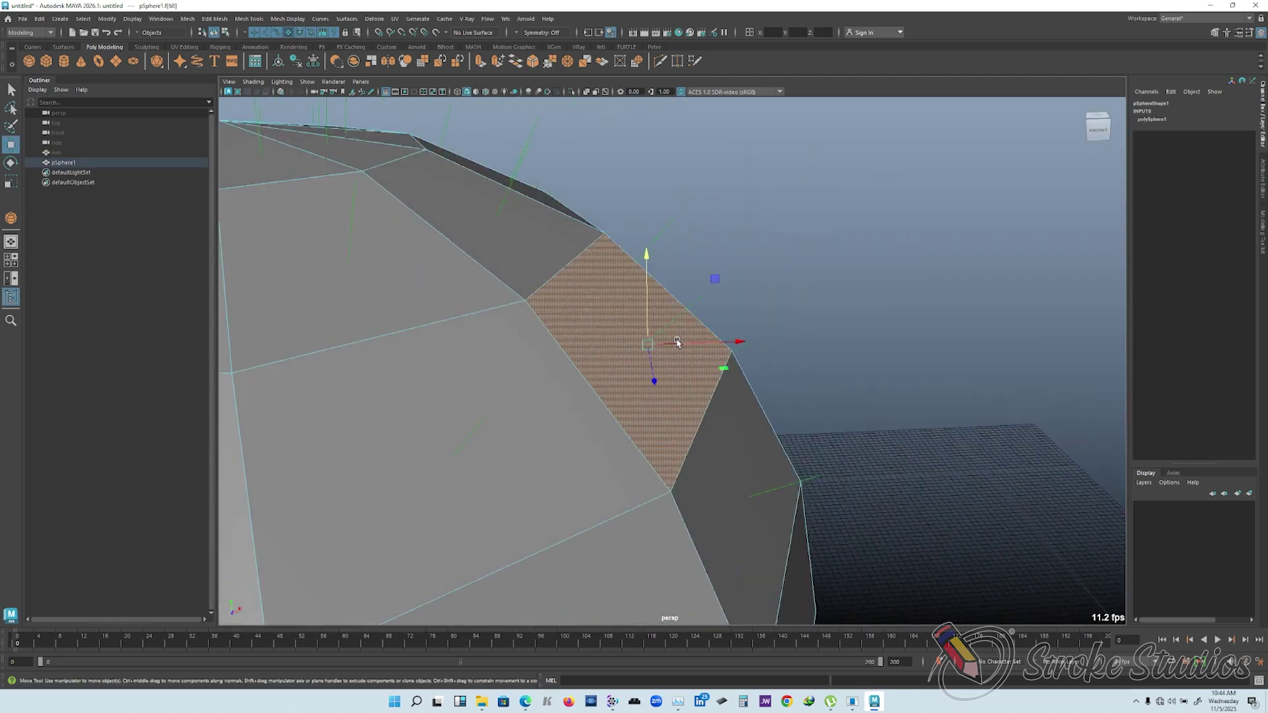
- Try pulling the selected face outward along its normal with the Move tool, and undo the move
left_click_drag(697, 289, 749, 272)
left_click_drag(686, 326, 791, 216)
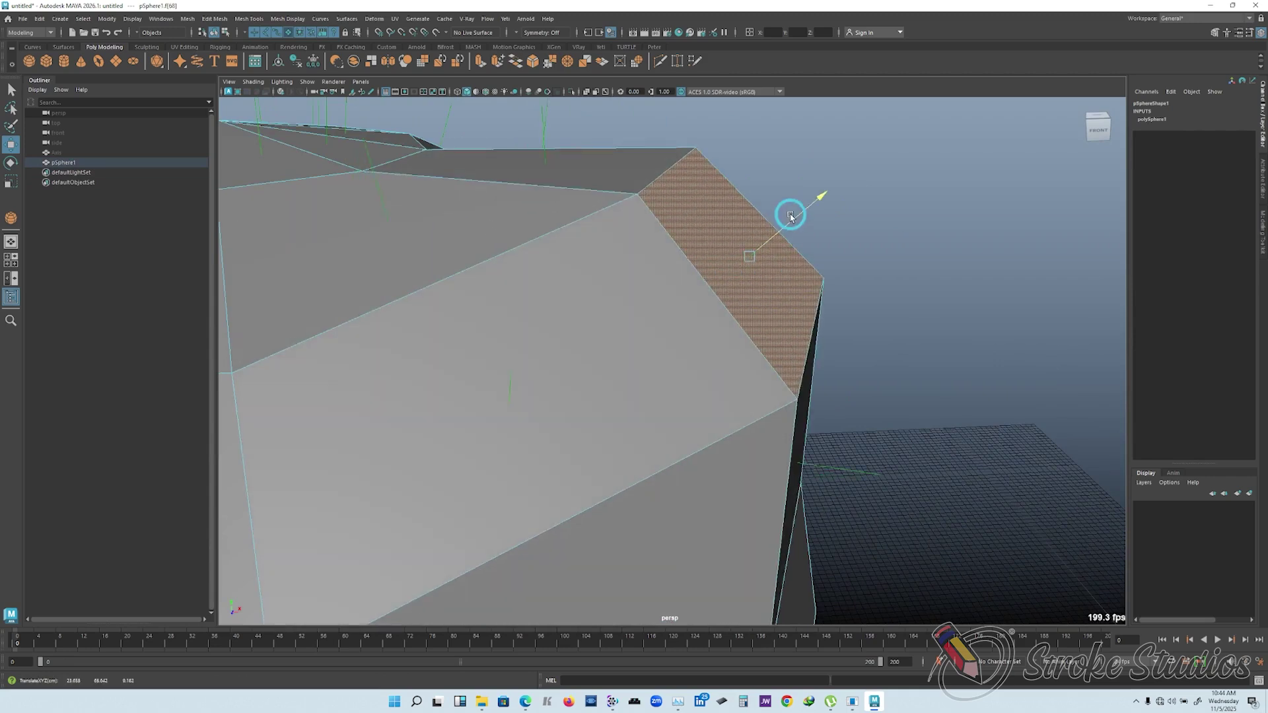
key("ctrl+z")
mouse_move(713, 299)
left_mouse_down("alt")
mouse_move(673, 271)
mouse_move(710, 286)
left_mouse_up("alt")
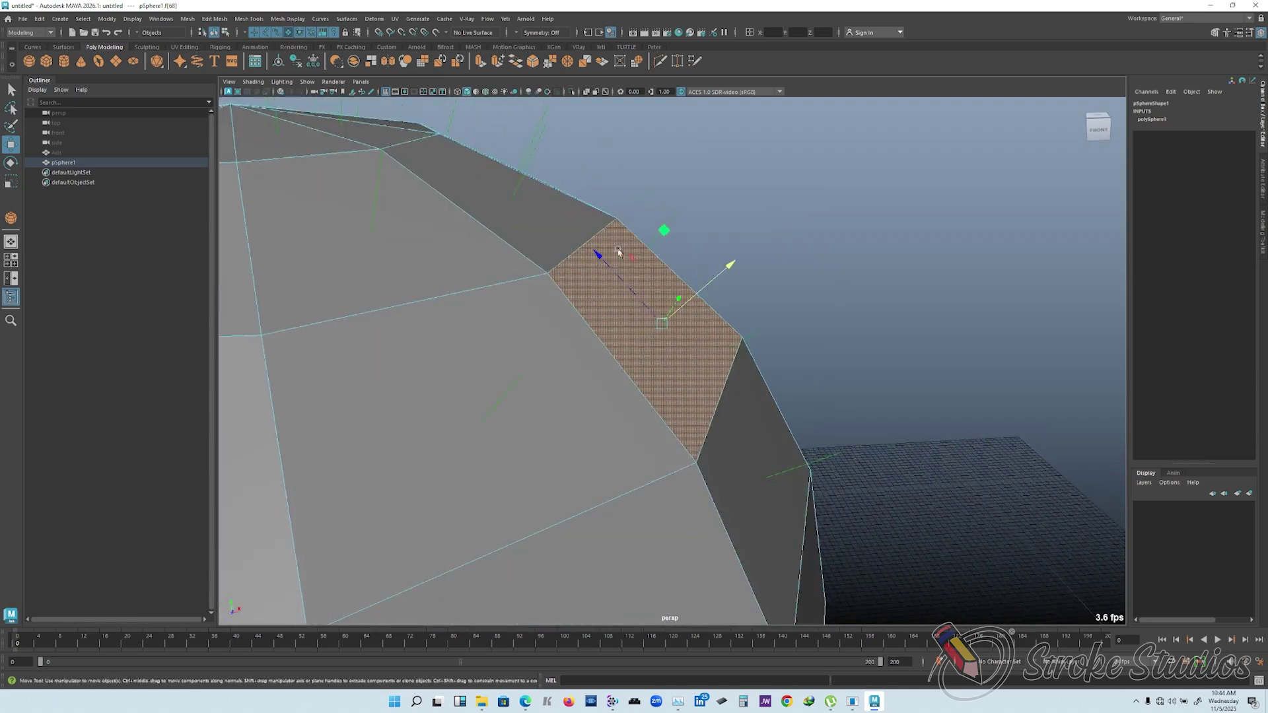
- Extrude the selected face with a Thickness of 12.4 and a Local Translate Z of 7.802
left_click(481, 61)
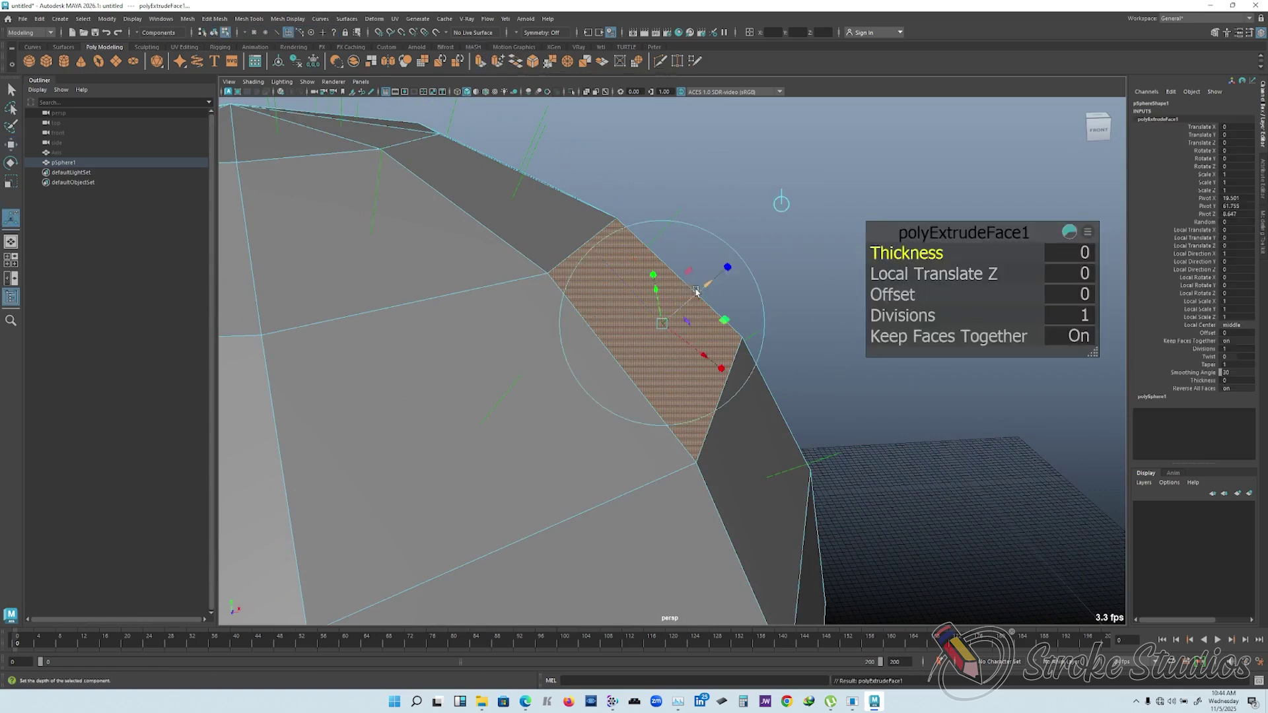
left_click_drag(898, 251, 890, 304)
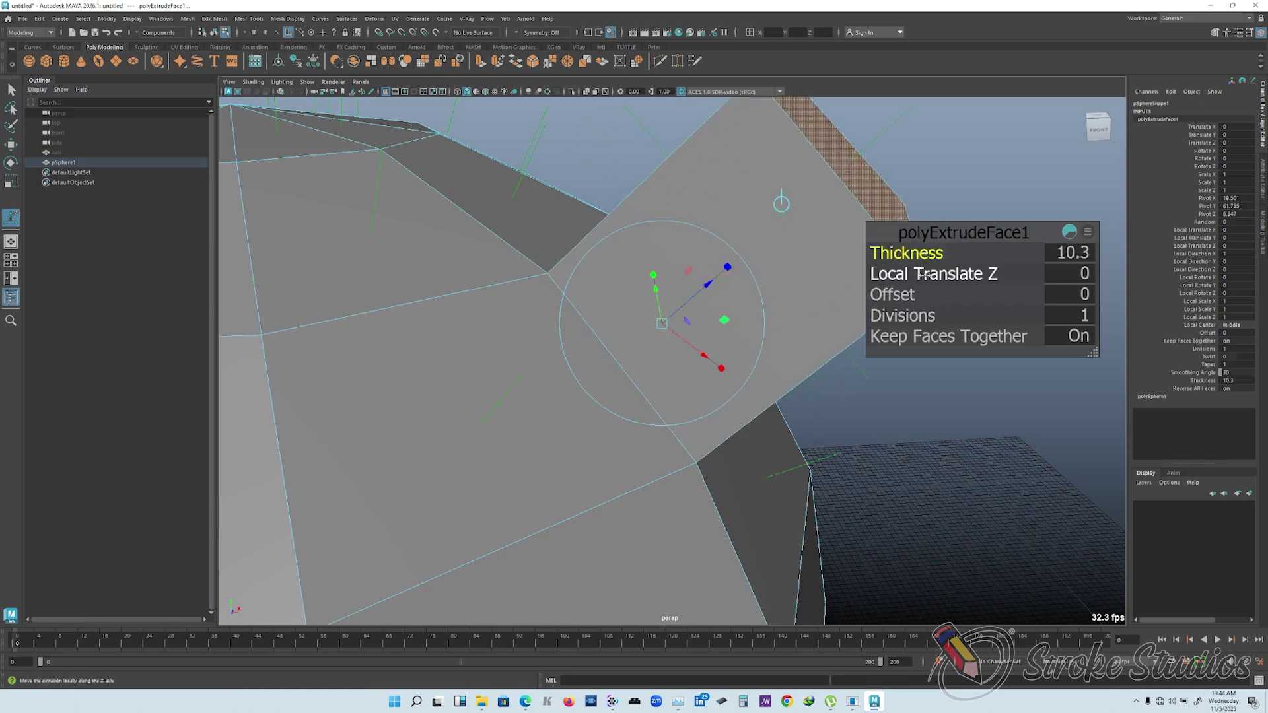
left_click_drag(698, 292, 776, 263)
scroll(747, 260, "down", 5)
mouse_move(899, 251)
left_mouse_down()
mouse_move(883, 248)
mouse_move(928, 244)
mouse_move(901, 250)
left_mouse_up()
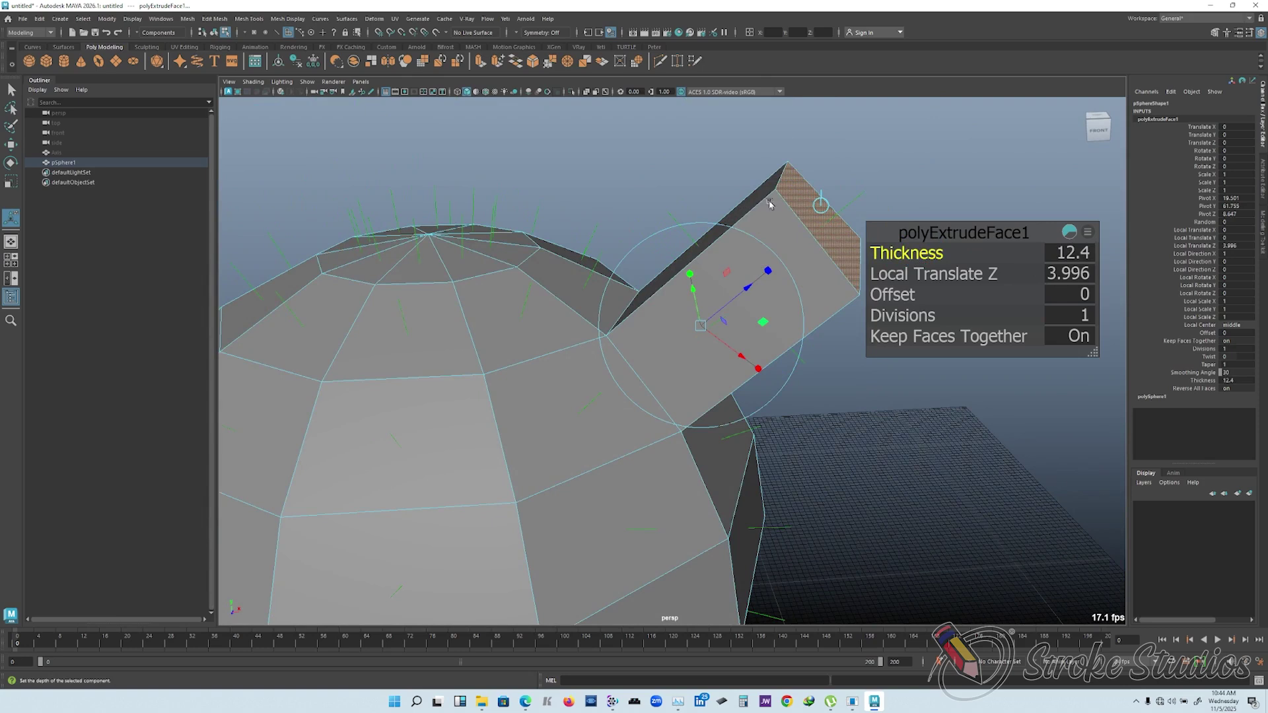
left_click_drag(736, 302, 709, 230)
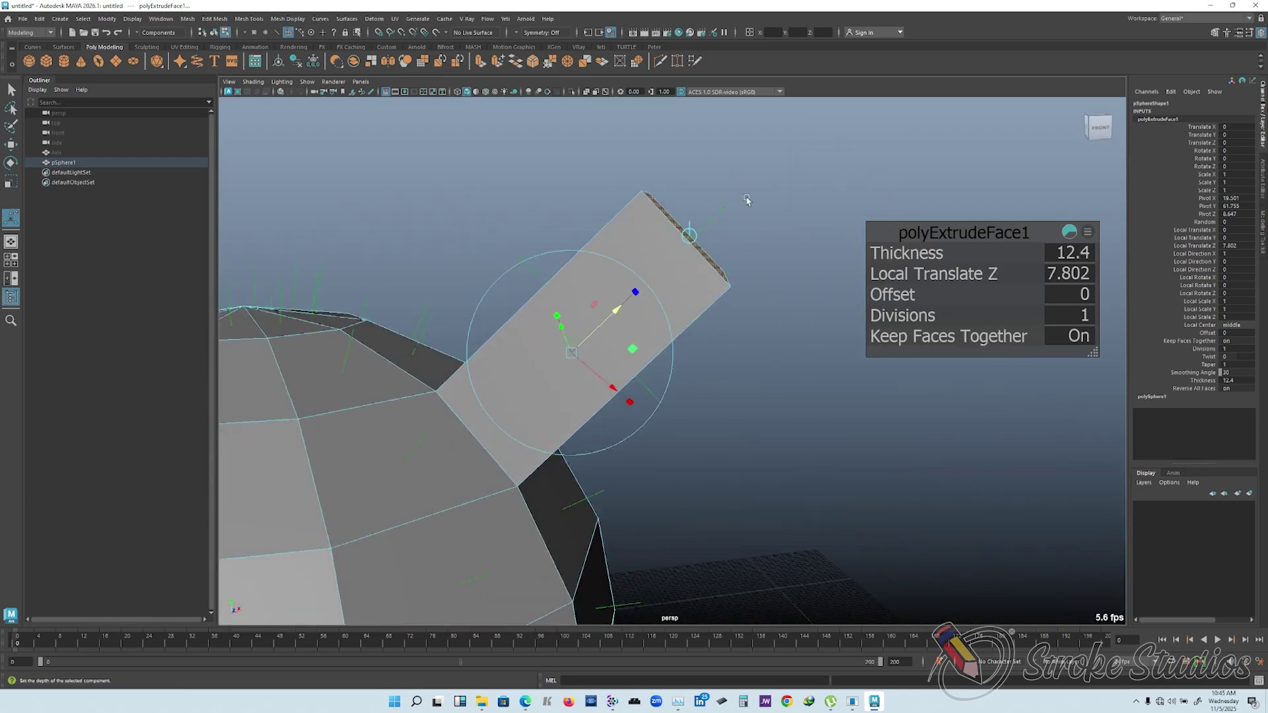
- Set the extrusion's Offset to 3.2 and its Divisions to 6
scroll(745, 219, "down", 3)
left_click_drag(745, 219, 754, 258, "alt")
left_click_drag(893, 293, 696, 303)
scroll(687, 305, "up", 3)
mouse_move(895, 295)
left_mouse_down()
mouse_move(906, 295)
mouse_move(879, 295)
mouse_move(895, 295)
left_mouse_up()
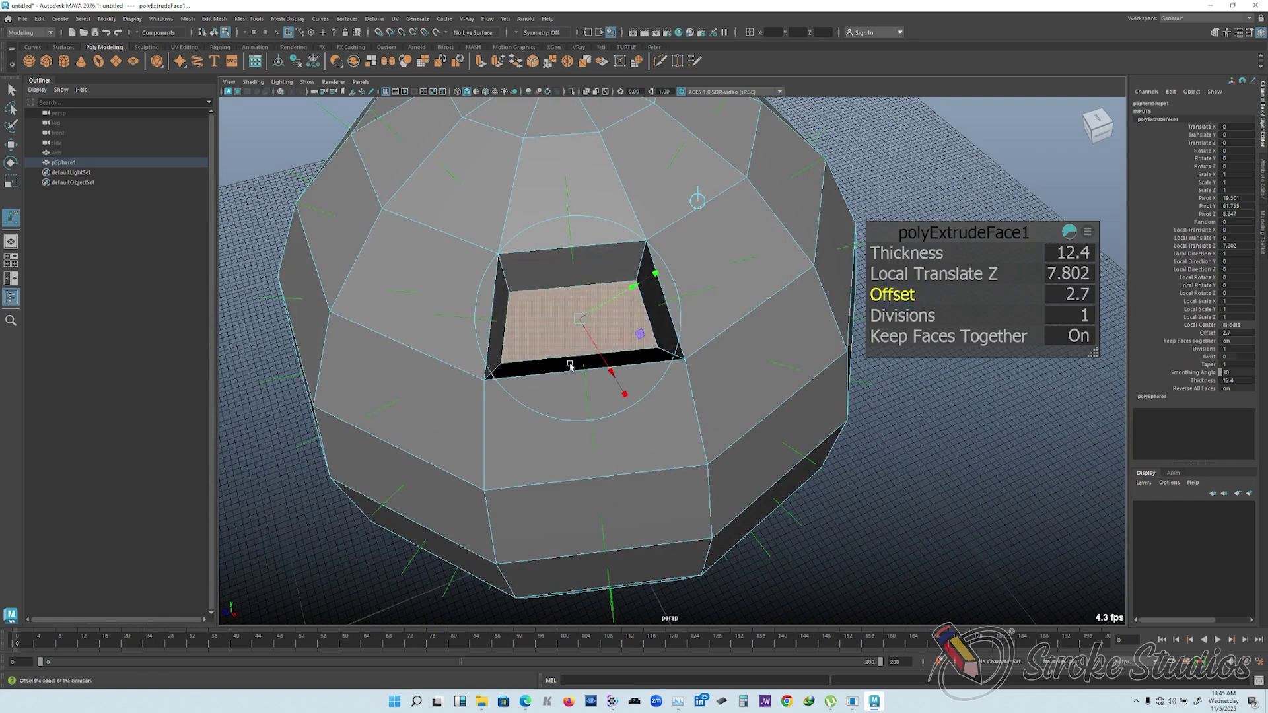
left_click_drag(902, 295, 906, 292)
left_click_drag(760, 264, 703, 227, "alt")
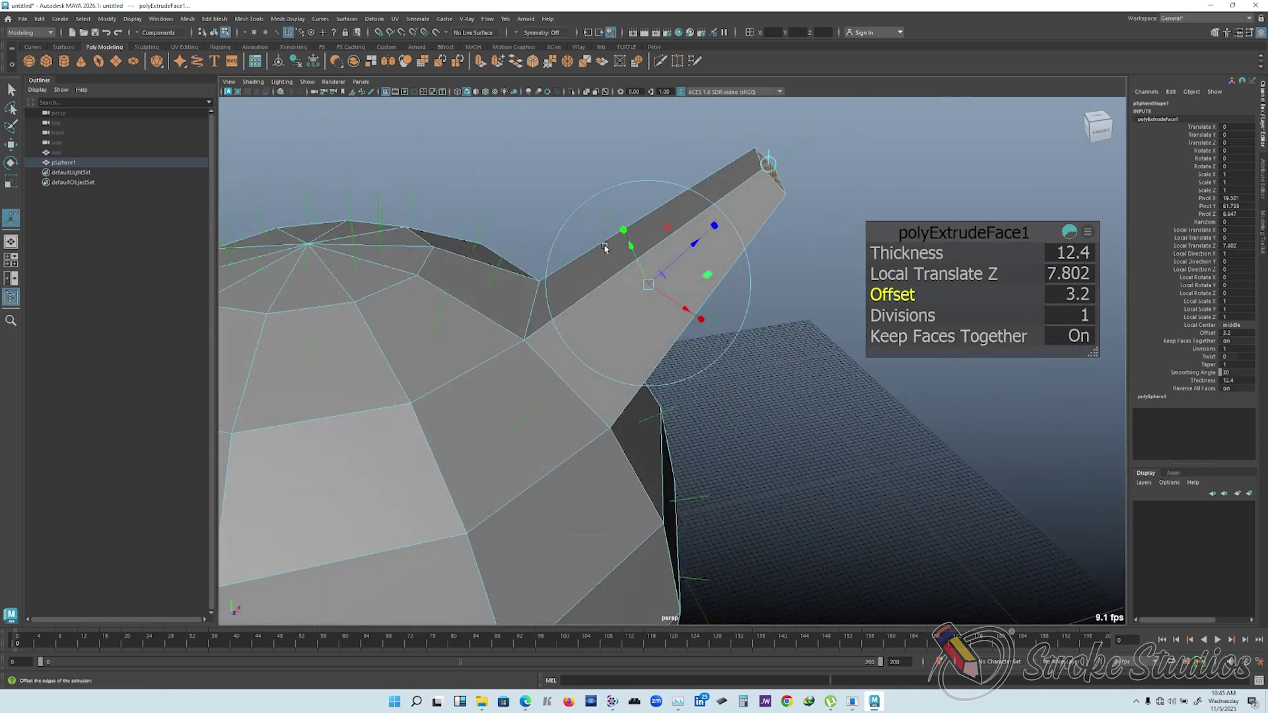
left_click_drag(704, 308, 604, 197, "alt")
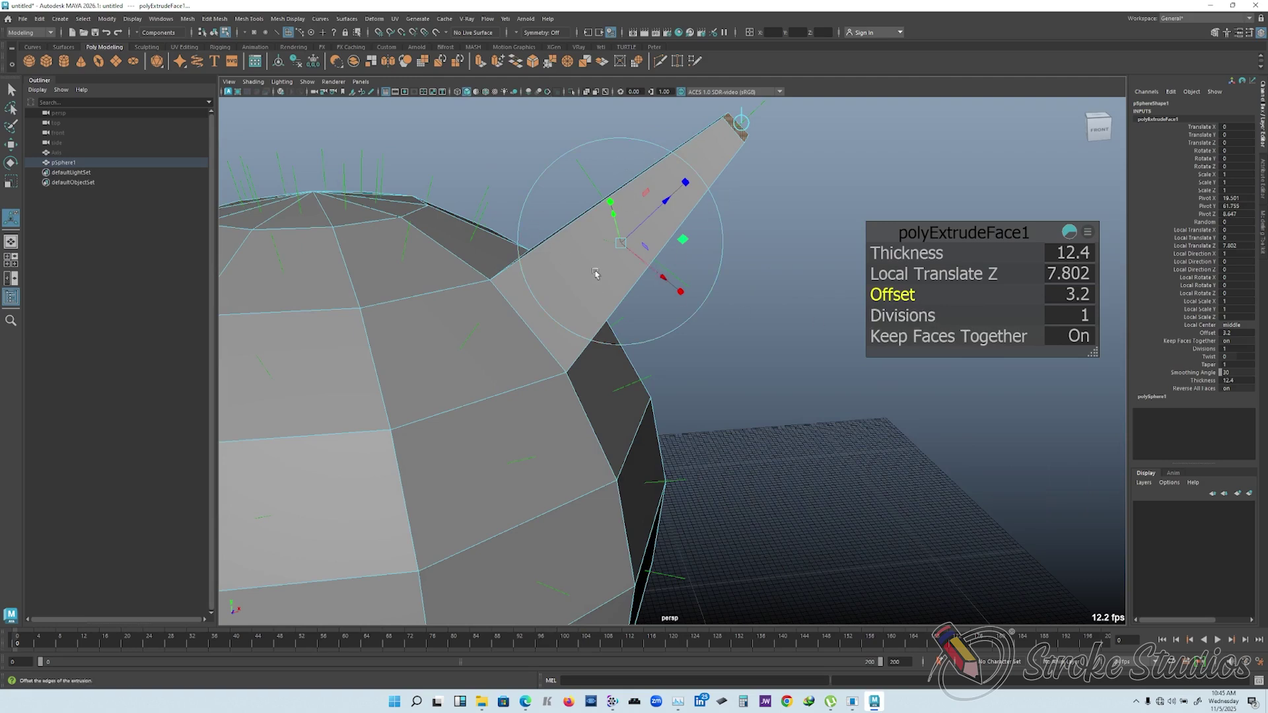
left_click_drag(888, 315, 934, 314)
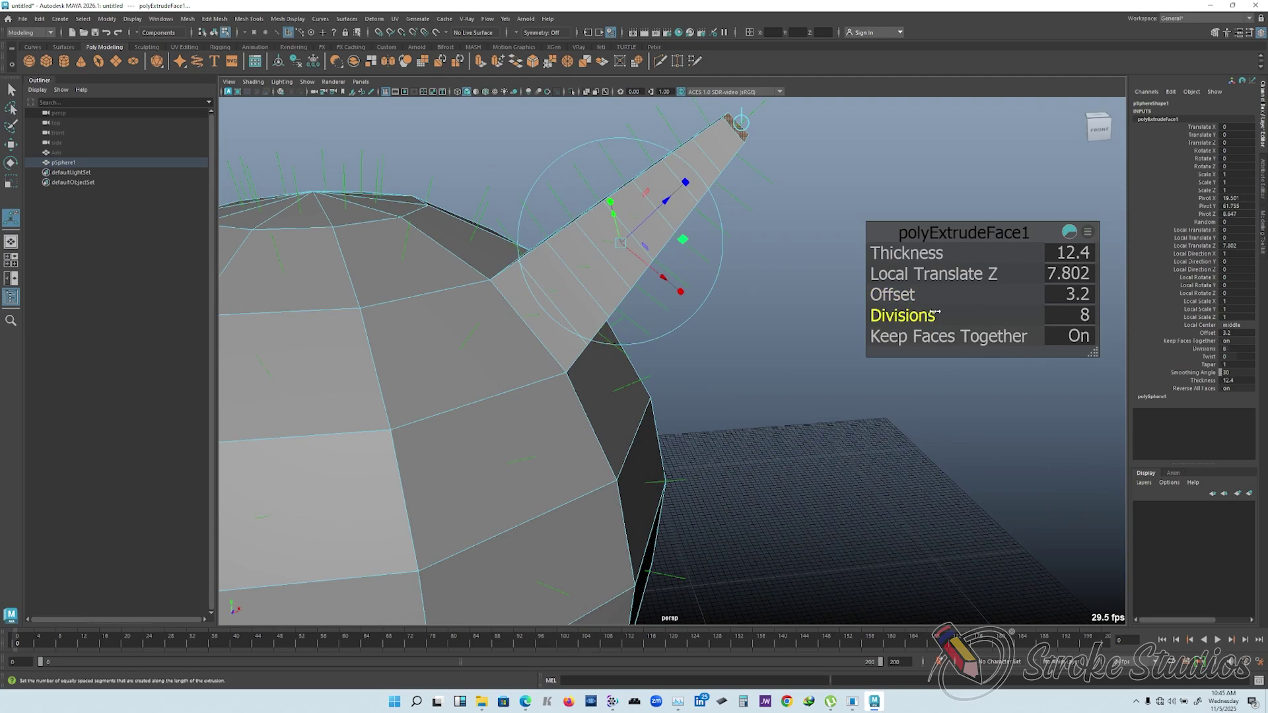
left_click_drag(903, 315, 895, 314)
- Reset the polygon display to hide the face normals
left_click(132, 18)
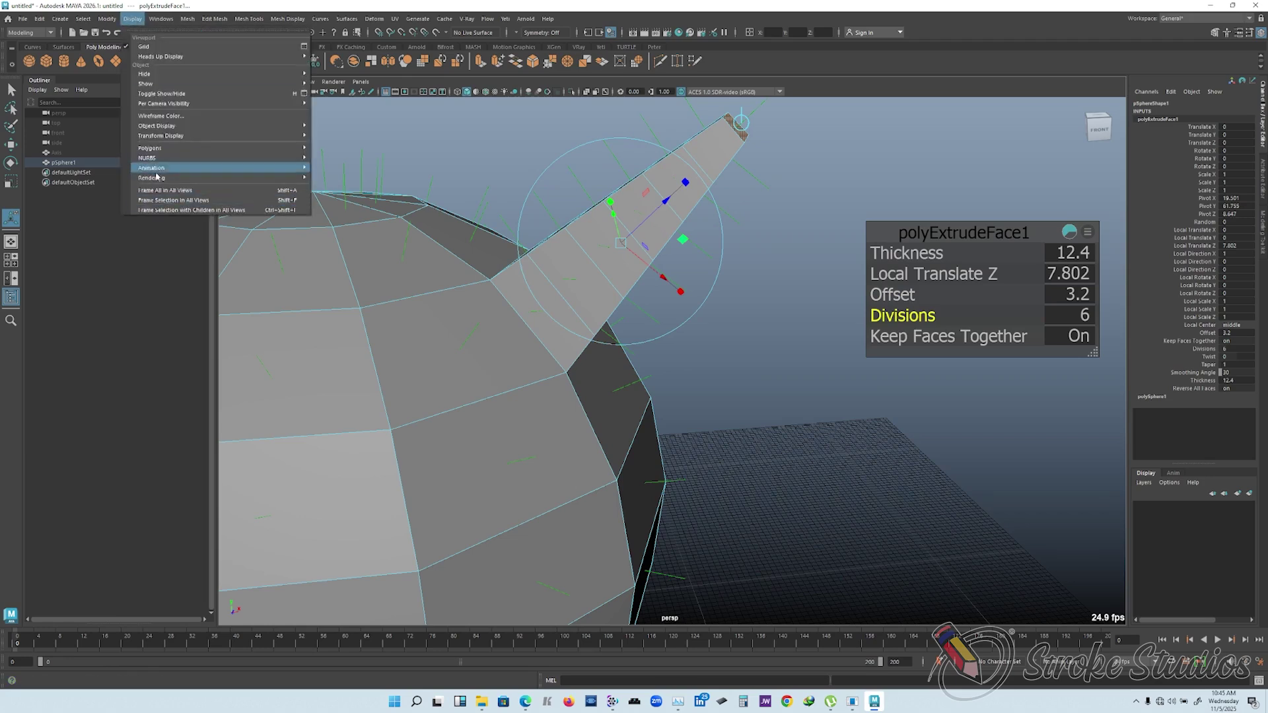
mouse_move(314, 150)
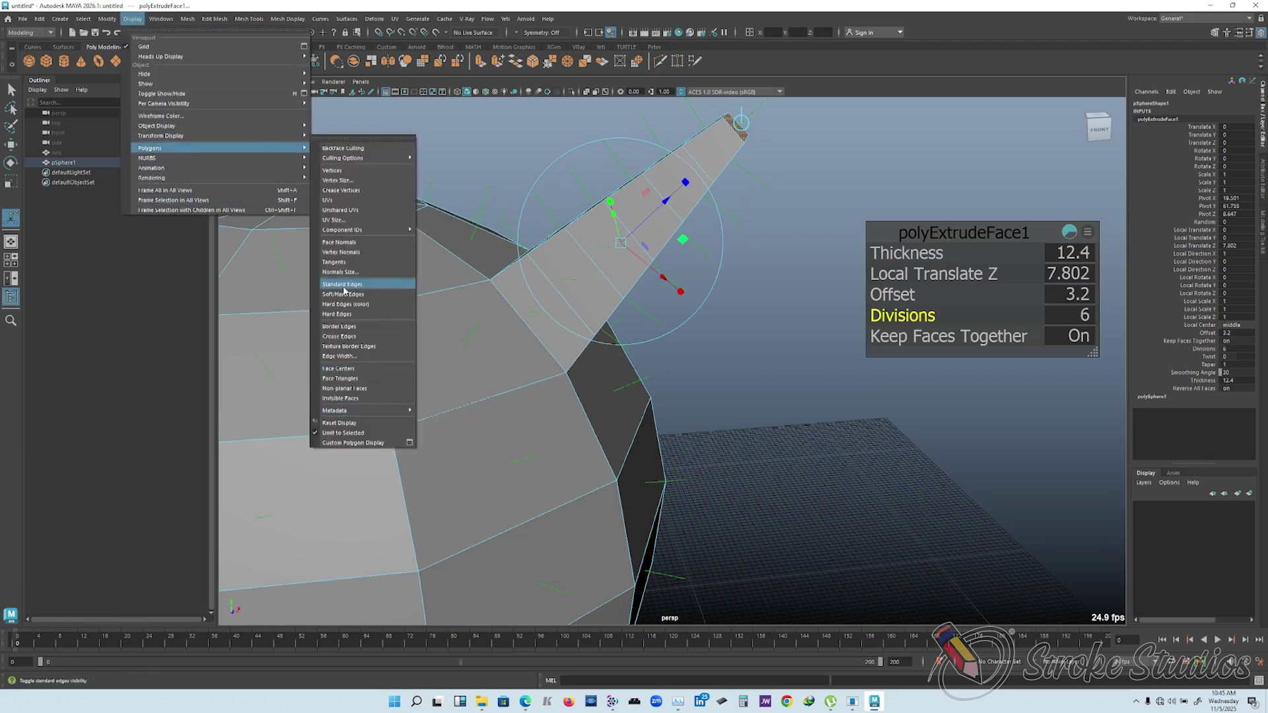
left_click(358, 424)
- Set the extrusion's Divisions to 7 and leave the extrude manipulator
left_click_drag(668, 208, 682, 254, "alt")
middle_click_drag(681, 254, 670, 209, "alt")
left_click_drag(669, 210, 721, 271, "alt")
left_click_drag(630, 256, 650, 282, "alt")
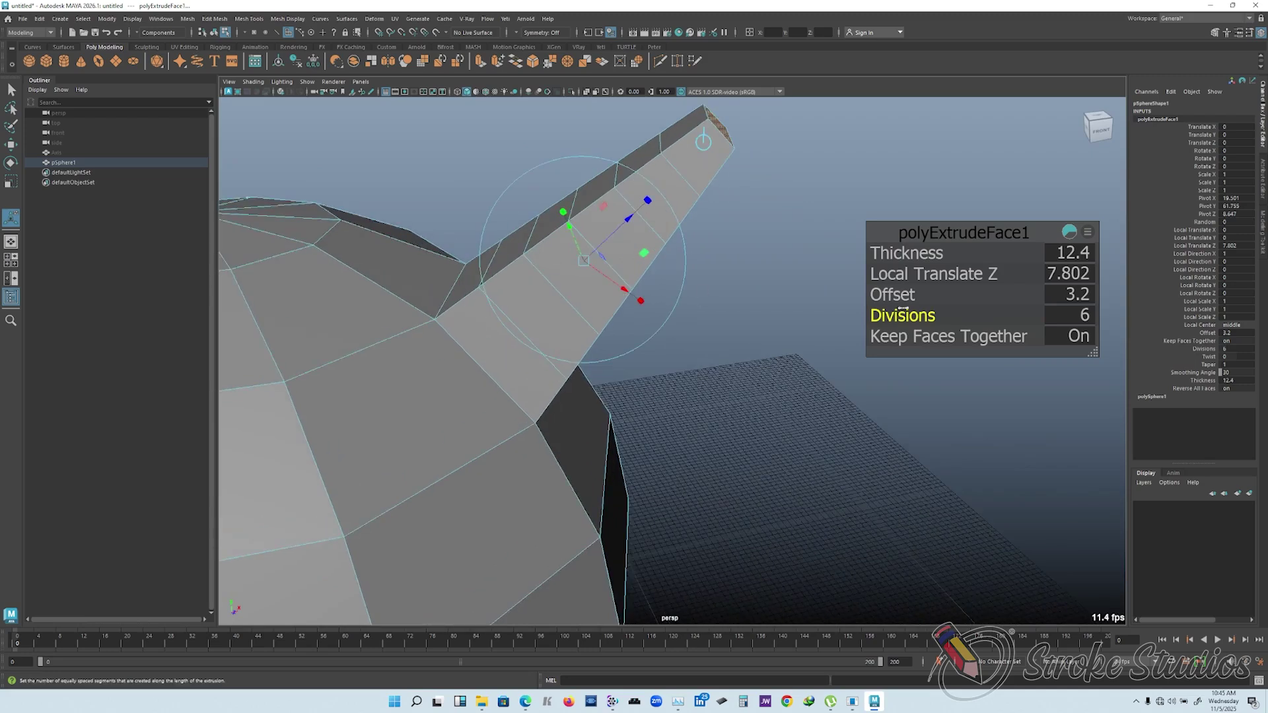
left_click(920, 315)
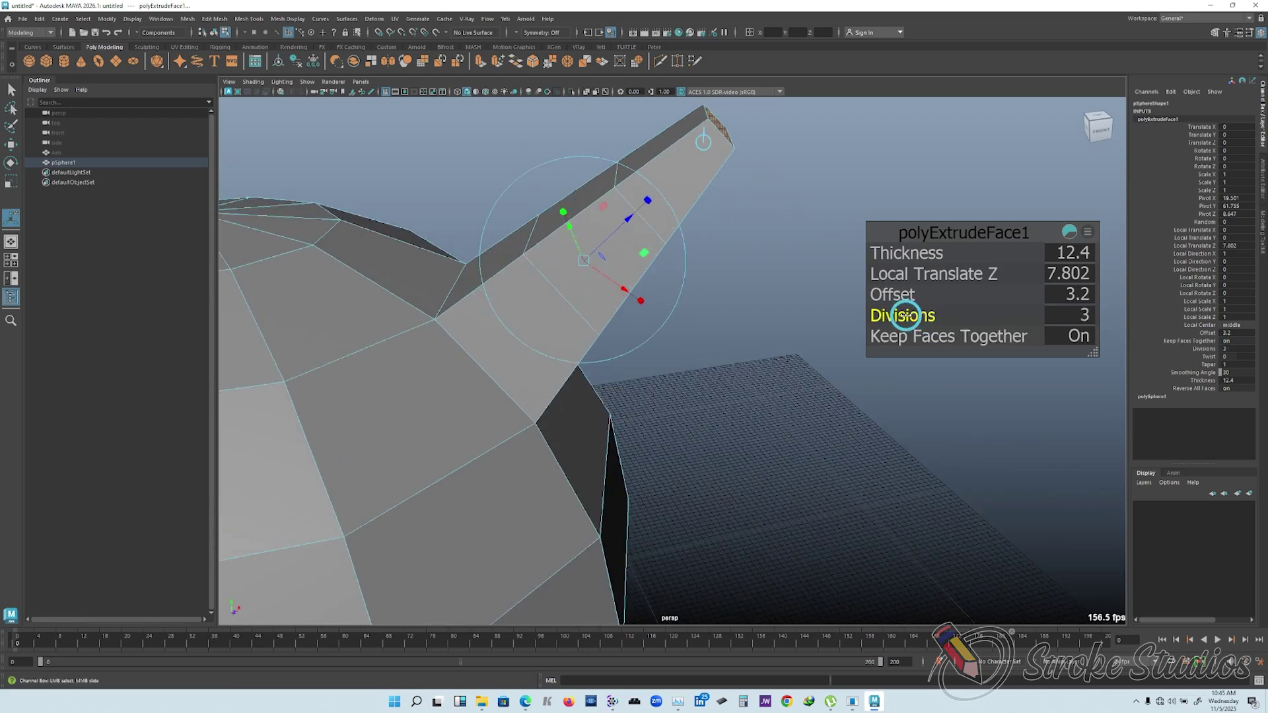
middle_click_drag(920, 315, 928, 315)
key("q")
- Return the sphere to object selection and review the extrusion's parameters in its construction history
mouse_move(646, 263)
left_mouse_down("alt")
mouse_move(622, 271)
mouse_move(654, 261)
left_mouse_up("alt")
left_click_drag(733, 259, 651, 294, "alt")
left_click(1262, 180)
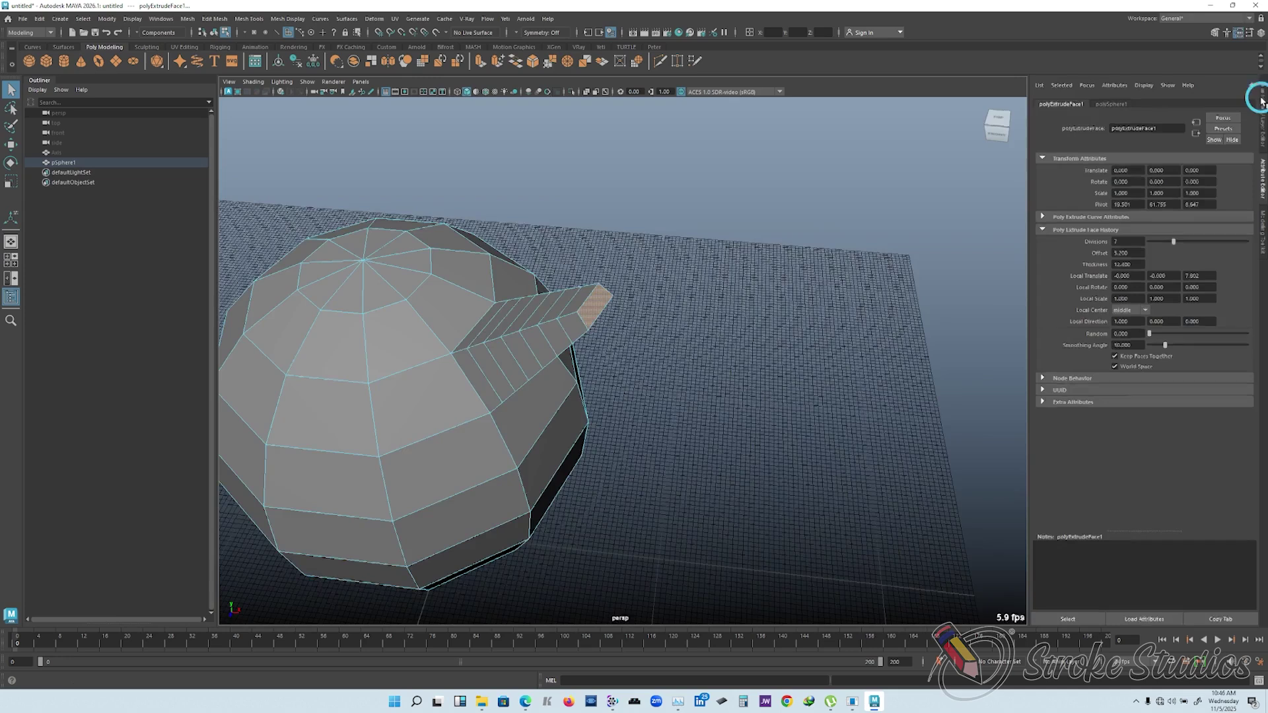
left_click(1262, 105)
left_click(1262, 180)
right_click_drag(538, 297, 561, 274)
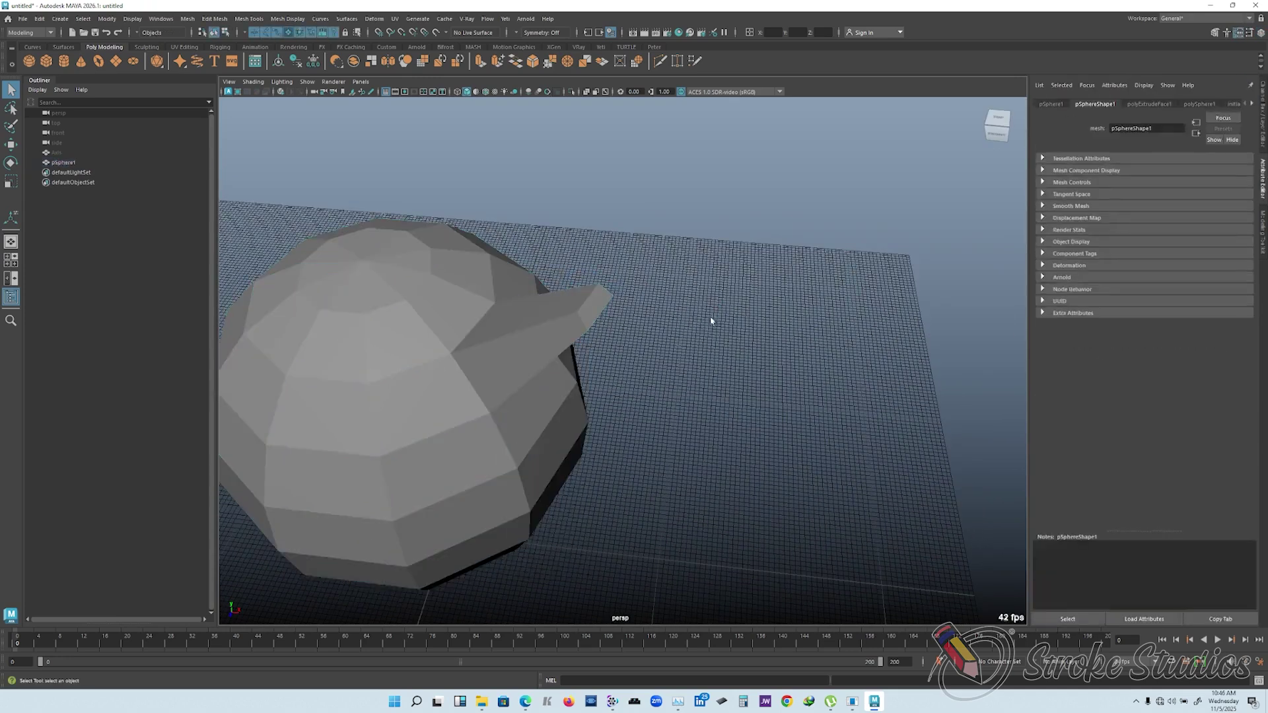
left_click(1263, 99)
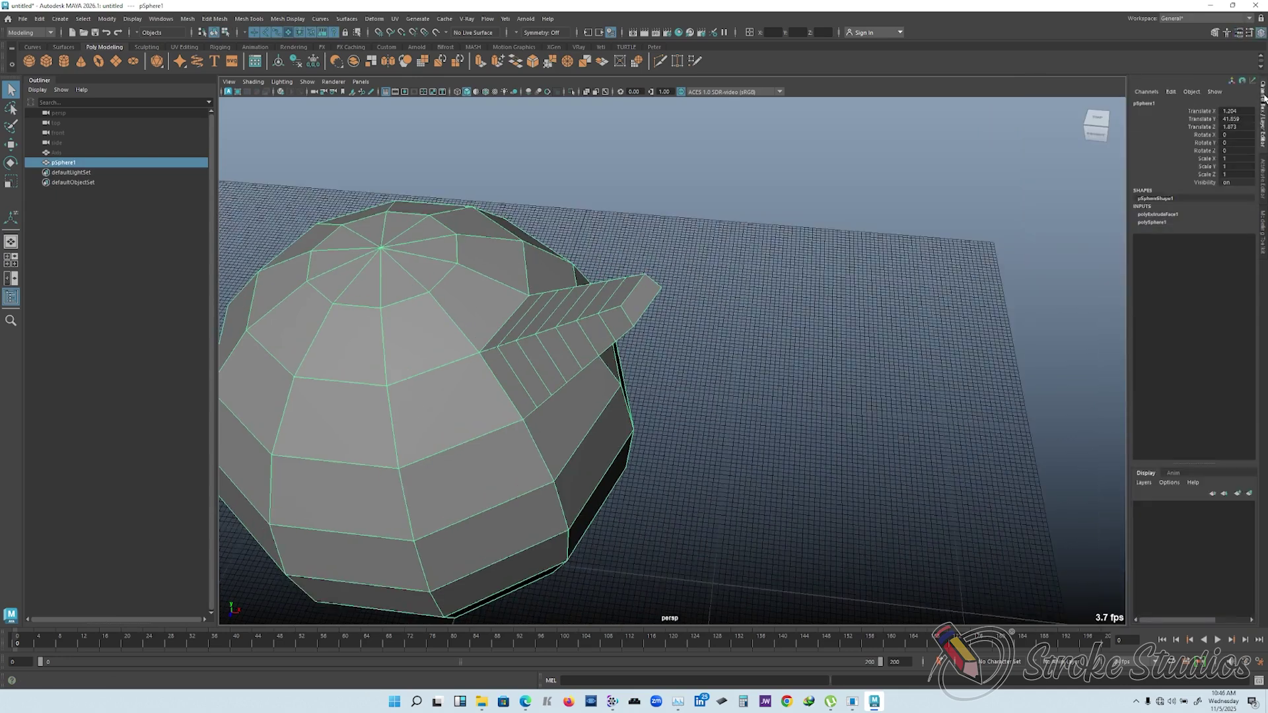
left_click(1159, 214)
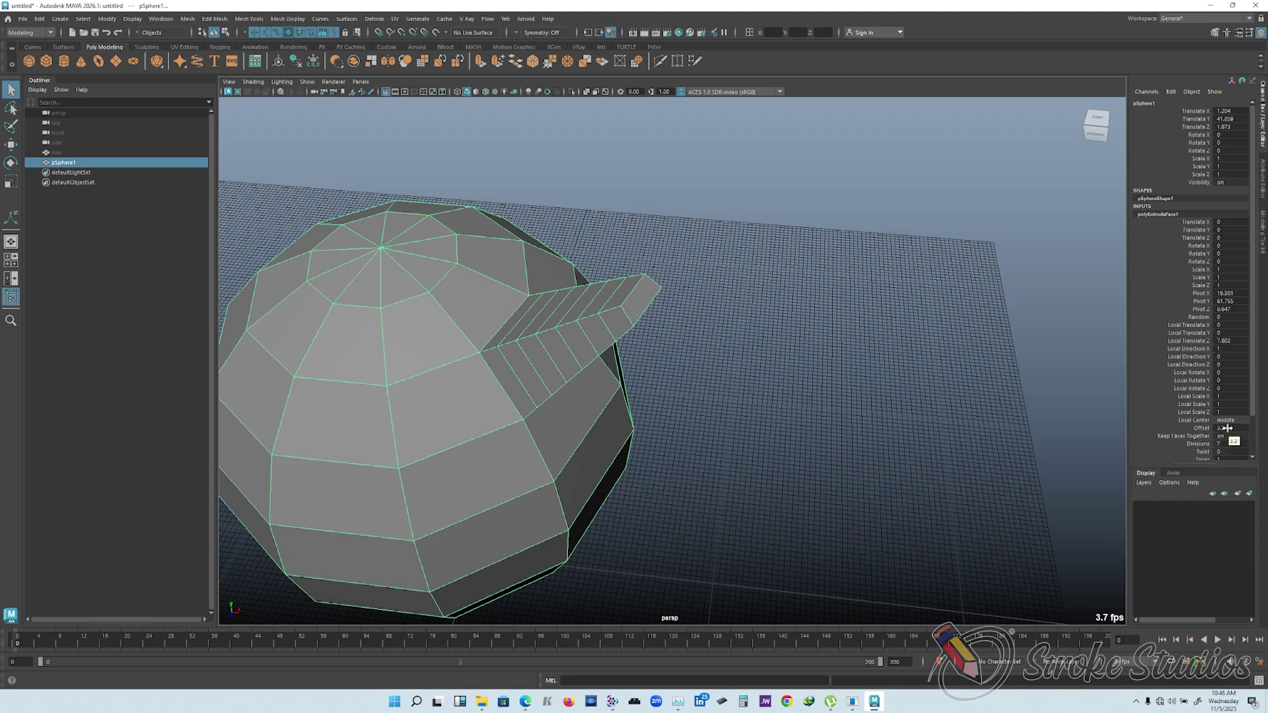
scroll(1178, 395, "down", 3)
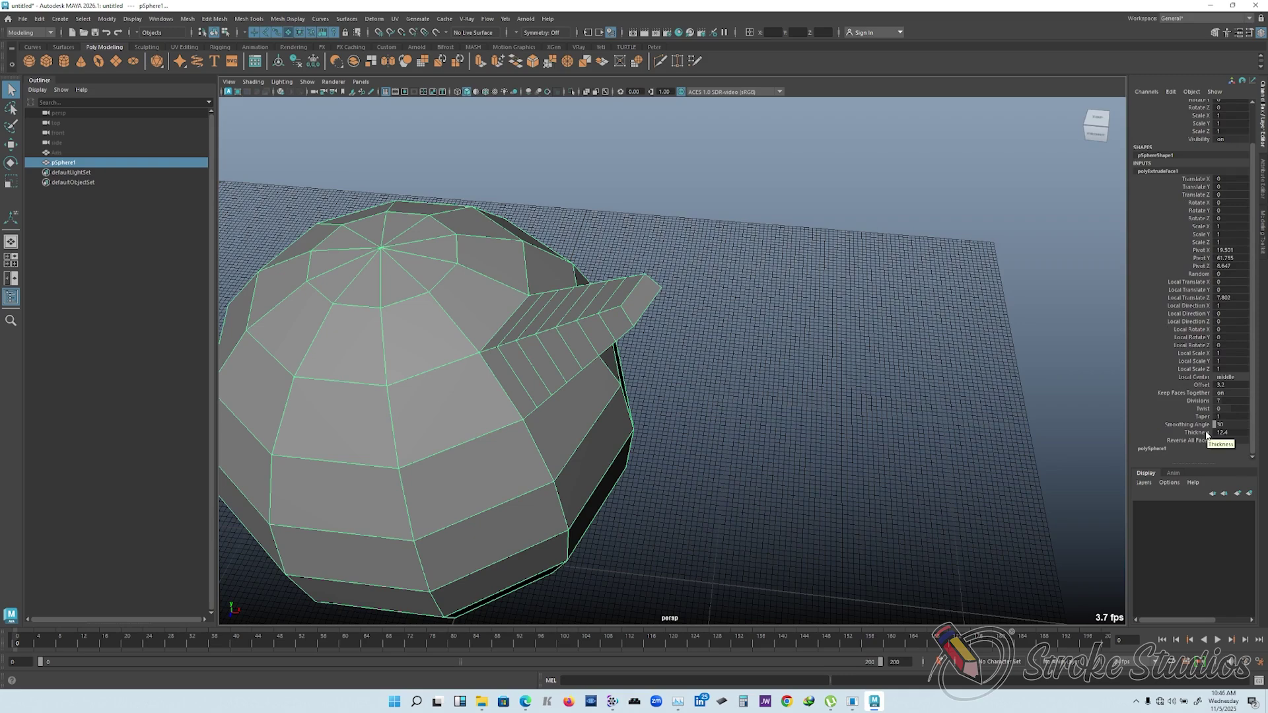
- Try extruding a face on the sphere's upper front, undo the extrusion and clear the selection
left_click(712, 364)
left_click_drag(712, 364, 730, 291, "alt")
left_click(608, 303)
left_click_drag(608, 303, 658, 310, "alt")
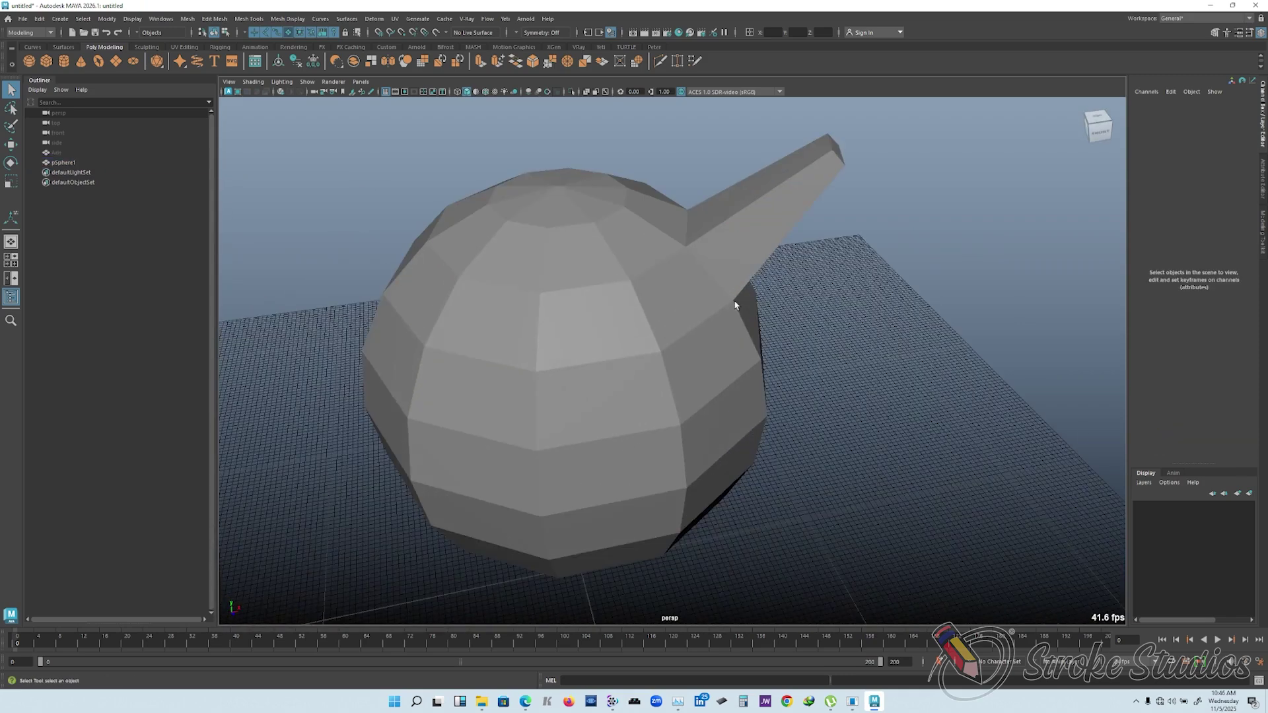
right_click_drag(658, 310, 657, 336)
left_click(665, 330)
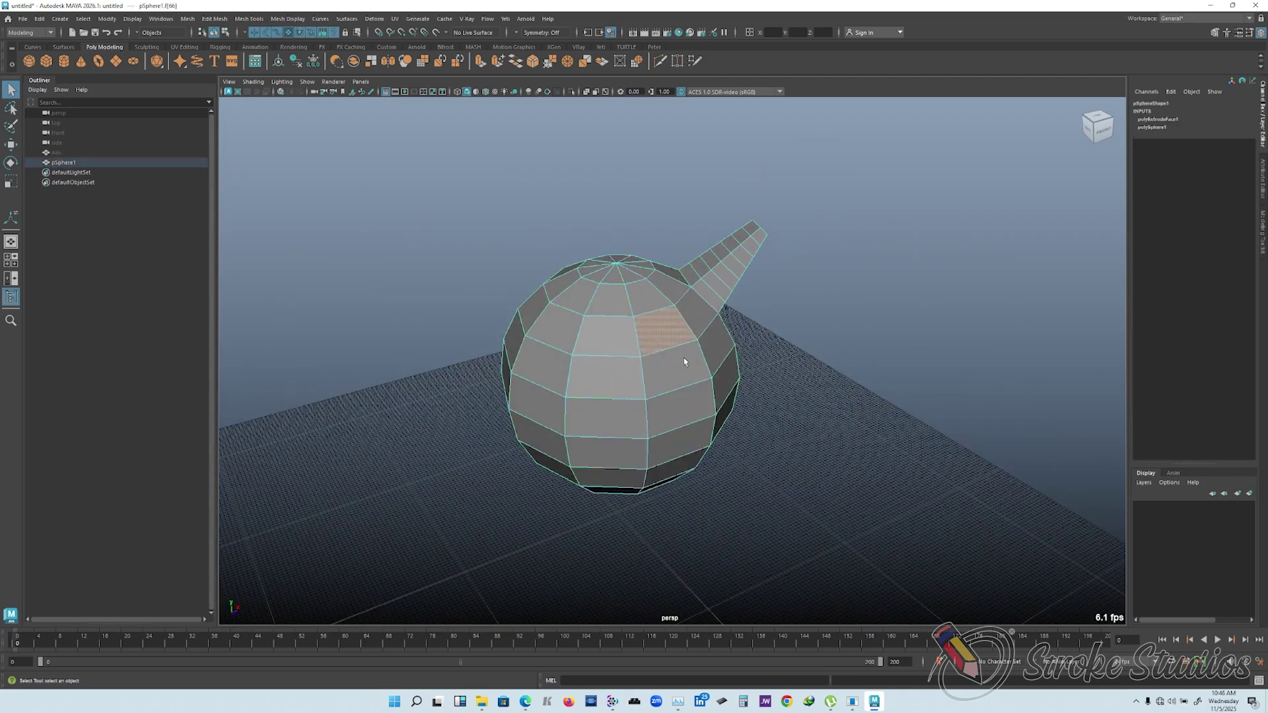
left_click(481, 61)
left_click_drag(901, 270, 1007, 274)
left_click_drag(667, 355, 679, 365, "alt")
left_click(765, 357)
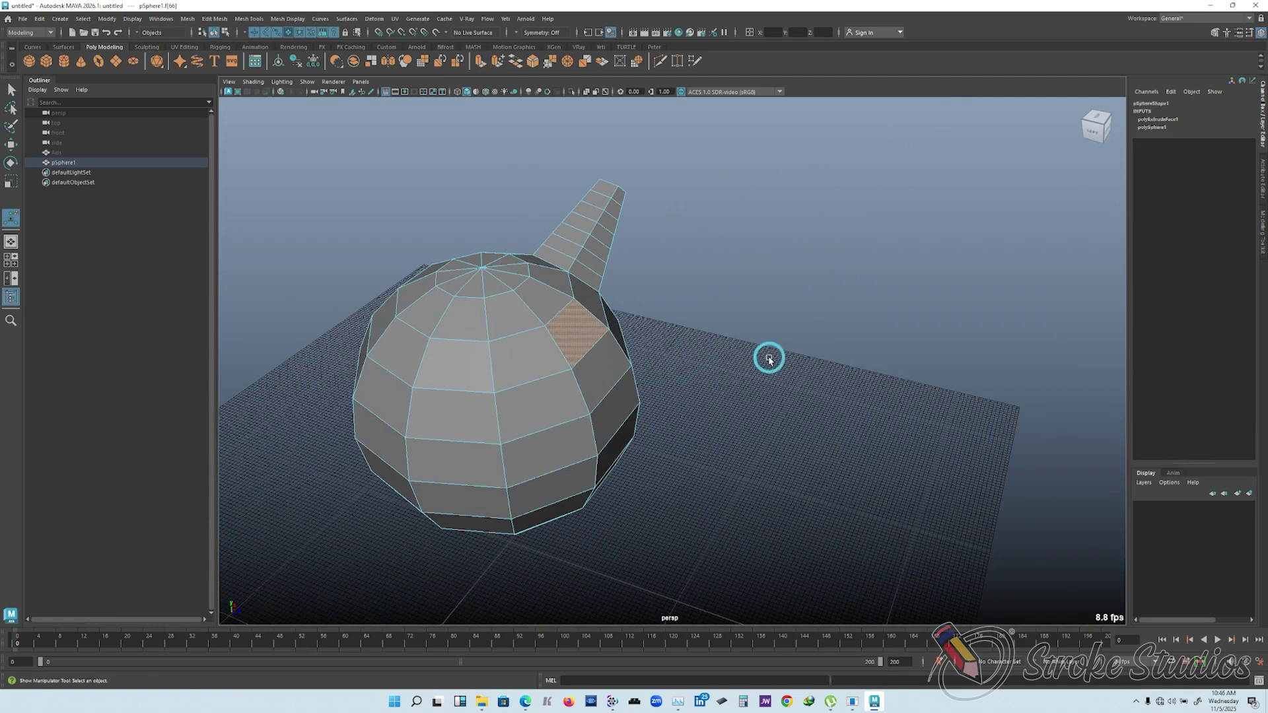
scroll(487, 320, "down", 3)
left_click_drag(486, 320, 503, 304, "alt")
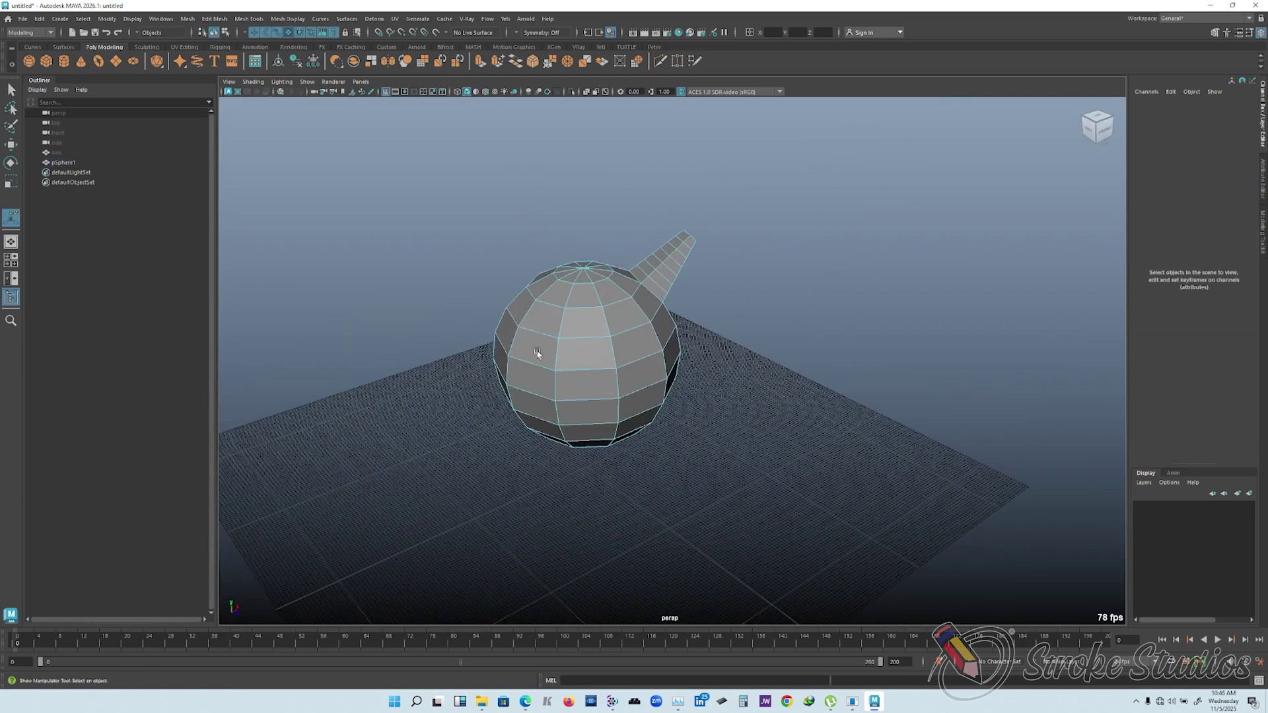
- Extrude a block of faces on the sphere's front with a Local Translate Z of 21.9 and an Offset of 4.9
mouse_move(591, 385)
left_mouse_down()
mouse_move(634, 345)
mouse_move(557, 317)
mouse_move(534, 360)
mouse_move(634, 317)
mouse_move(651, 376)
left_mouse_up()
left_click_drag(651, 376, 581, 310, "alt")
left_click(481, 62)
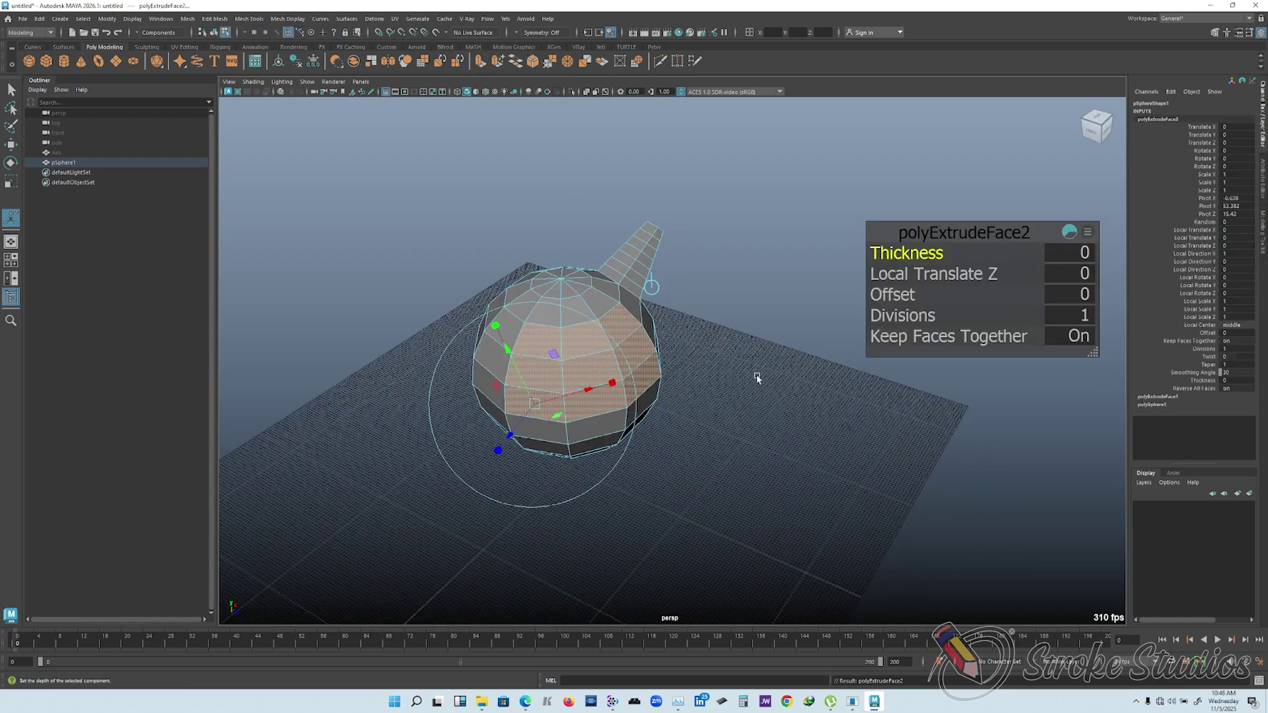
left_click_drag(756, 371, 792, 343, "alt")
right_click_drag(834, 354, 825, 291, "alt")
left_click_drag(914, 275, 1006, 270)
left_click_drag(563, 263, 759, 284, "alt")
left_click_drag(888, 295, 923, 294)
left_click_drag(793, 297, 580, 291, "alt")
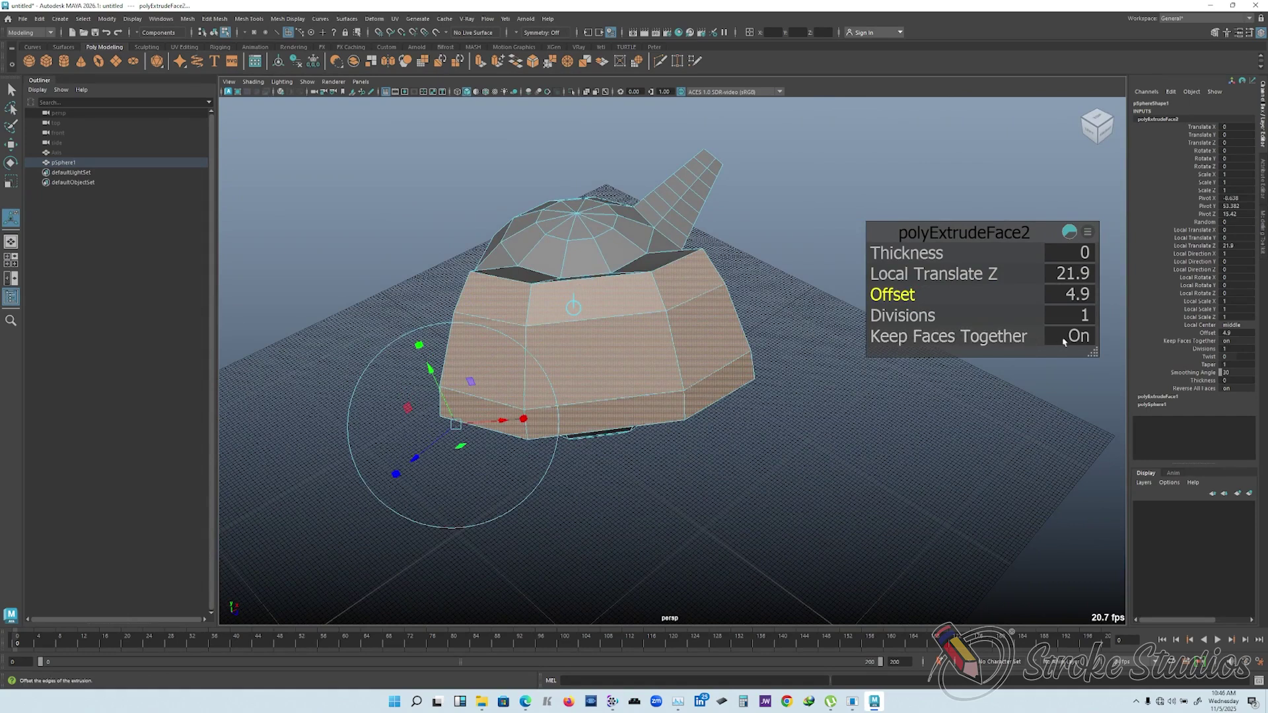
- Turn Keep Faces Together off for the front extrusion and reduce its Offset to about 0 so each face extrudes separately
left_click_drag(1079, 339, 835, 330)
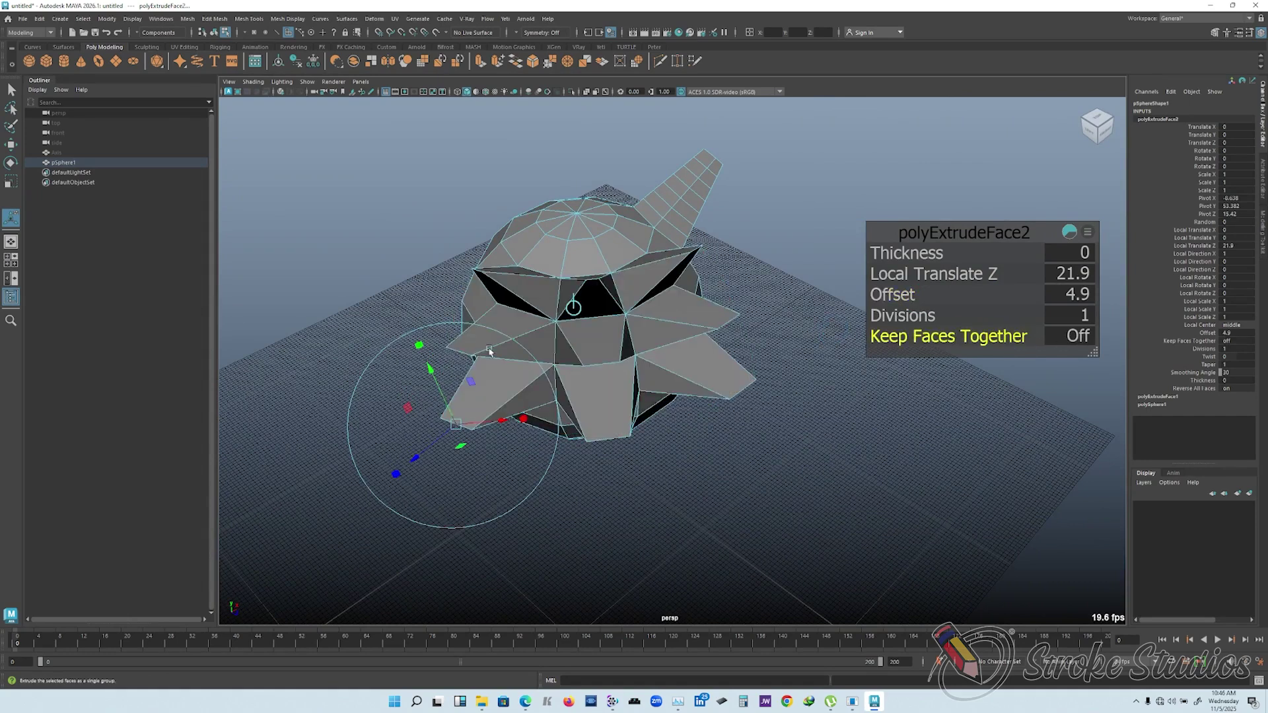
mouse_move(893, 294)
left_mouse_down()
mouse_move(908, 292)
mouse_move(857, 295)
mouse_move(877, 295)
left_mouse_up()
left_click_drag(727, 311, 648, 276, "alt")
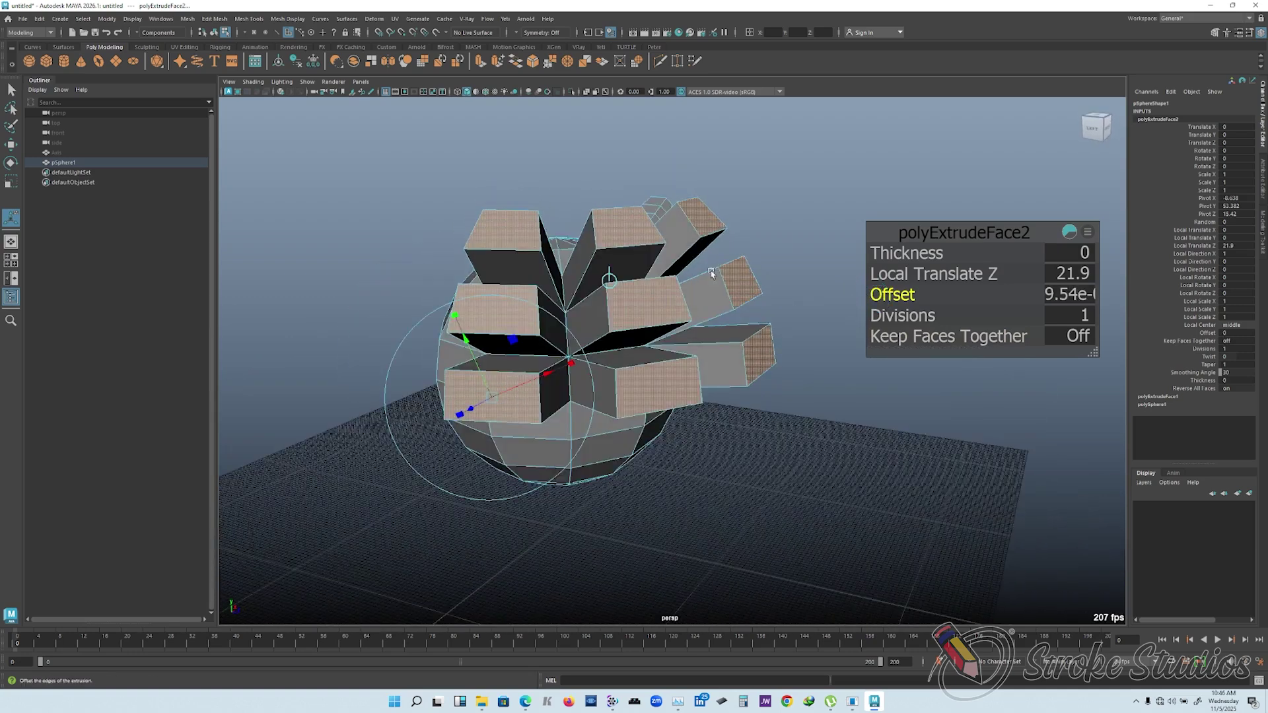
left_click_drag(931, 336, 604, 285)
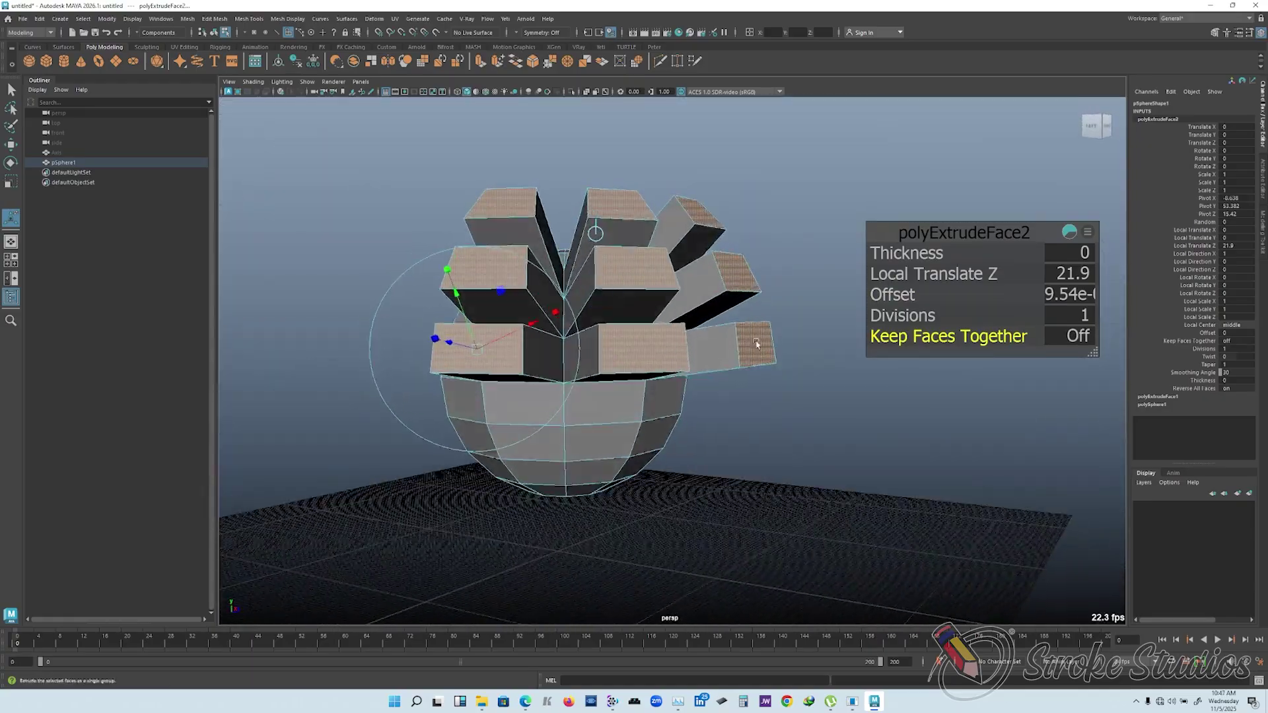
left_click_drag(643, 313, 906, 374, "alt")
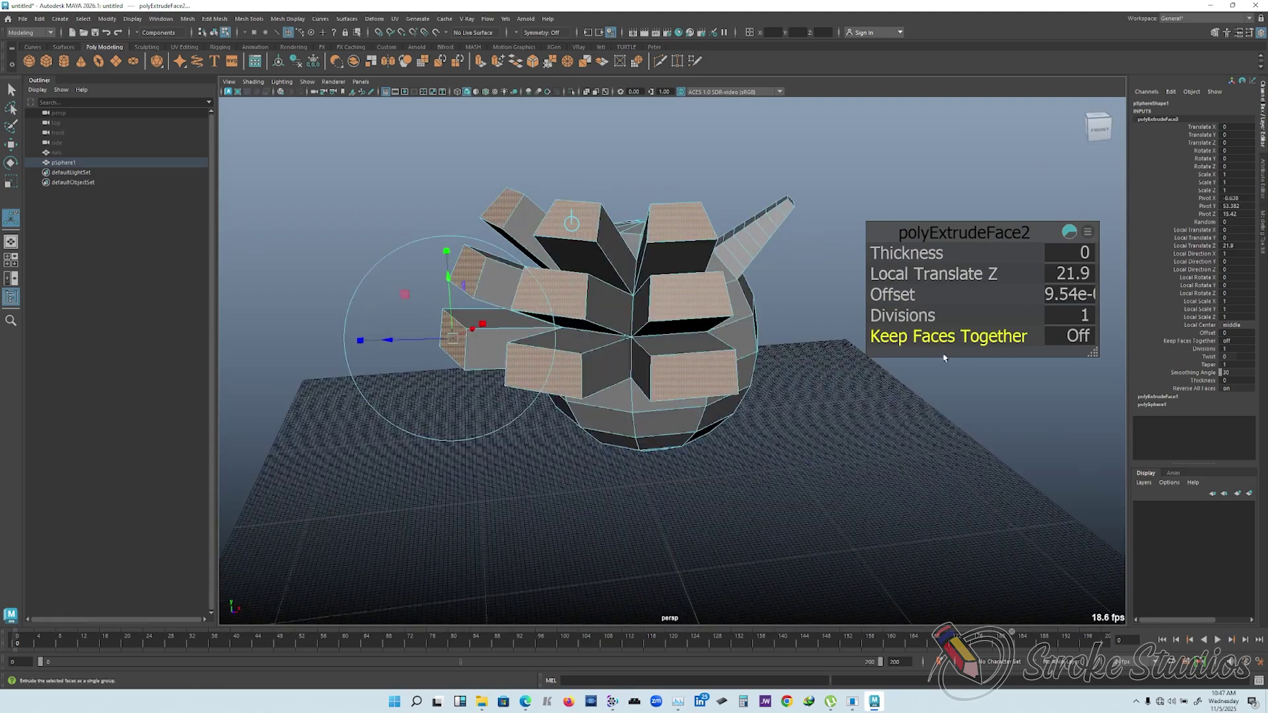
left_click_drag(636, 228, 667, 291, "alt")
scroll(685, 272, "up", 4)
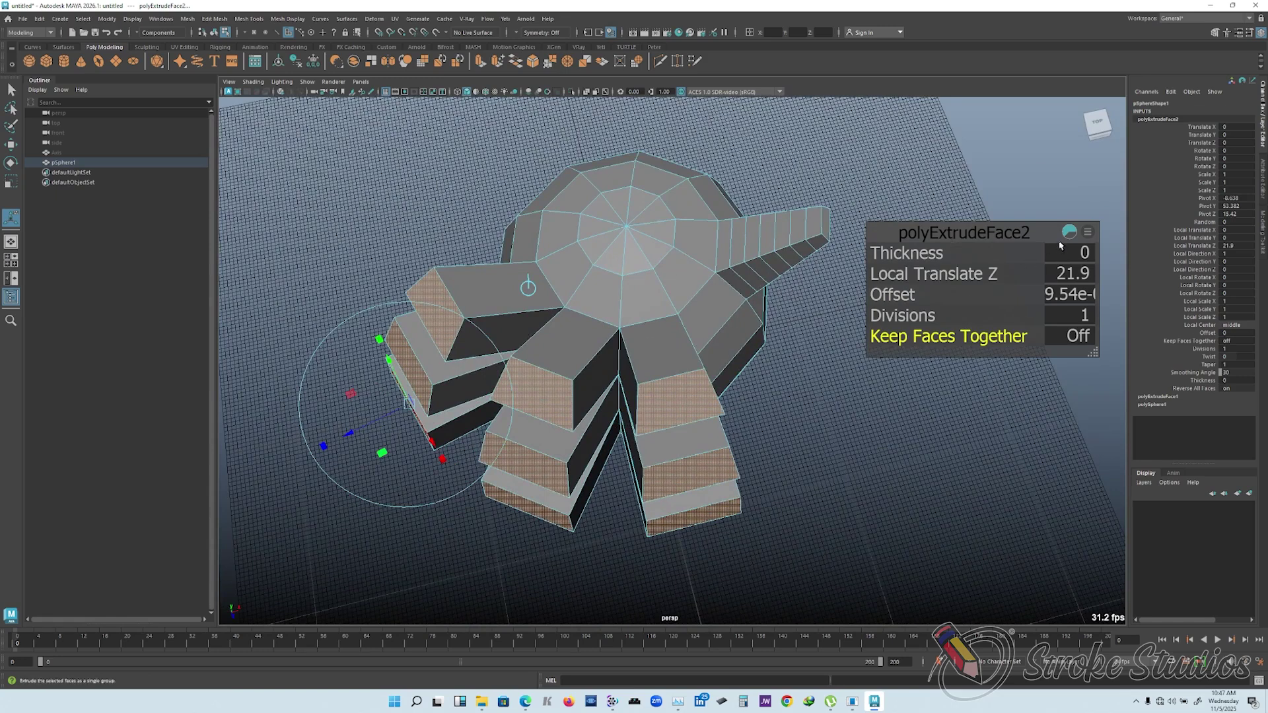
- Add Twist to the displayed extrude settings, try adjusting it and undo the change
left_click(1088, 232)
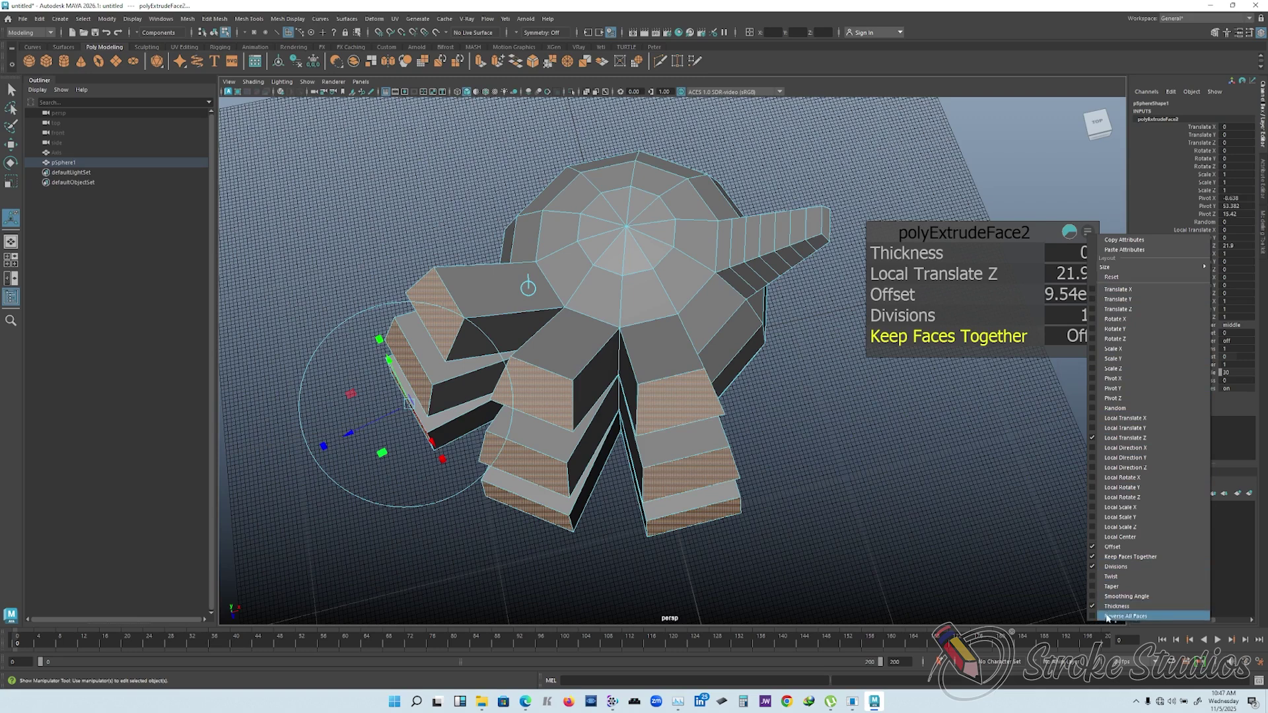
left_click(1112, 576)
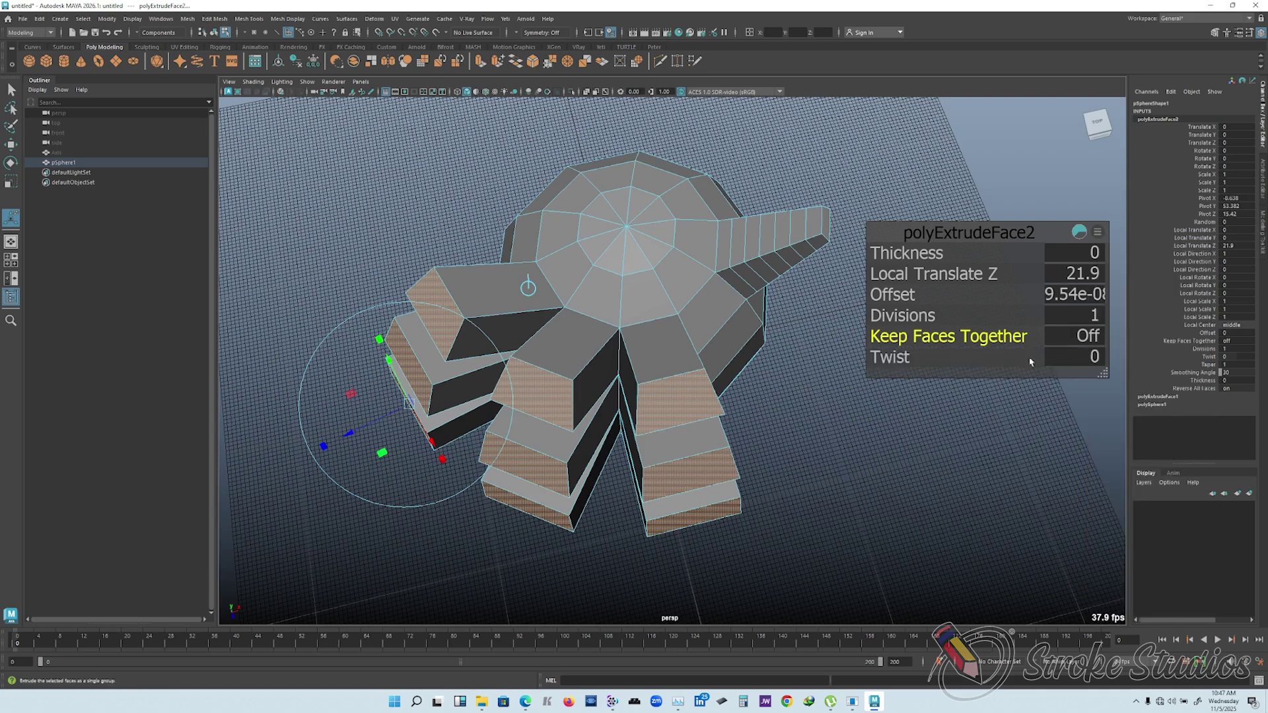
left_click_drag(933, 354, 892, 351)
key("ctrl+z")
- Add Taper to the displayed extrude settings and try adjusting its value
left_click(1098, 235)
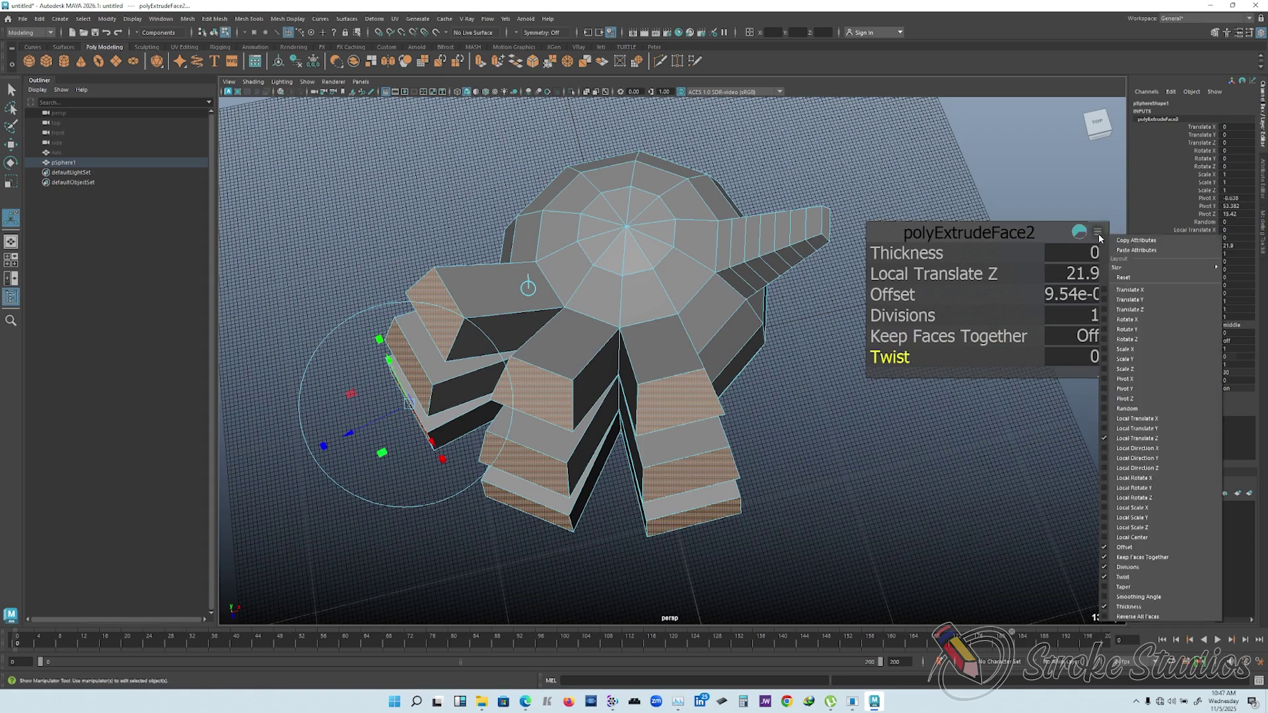
left_click(1125, 586)
left_click_drag(891, 377, 964, 380)
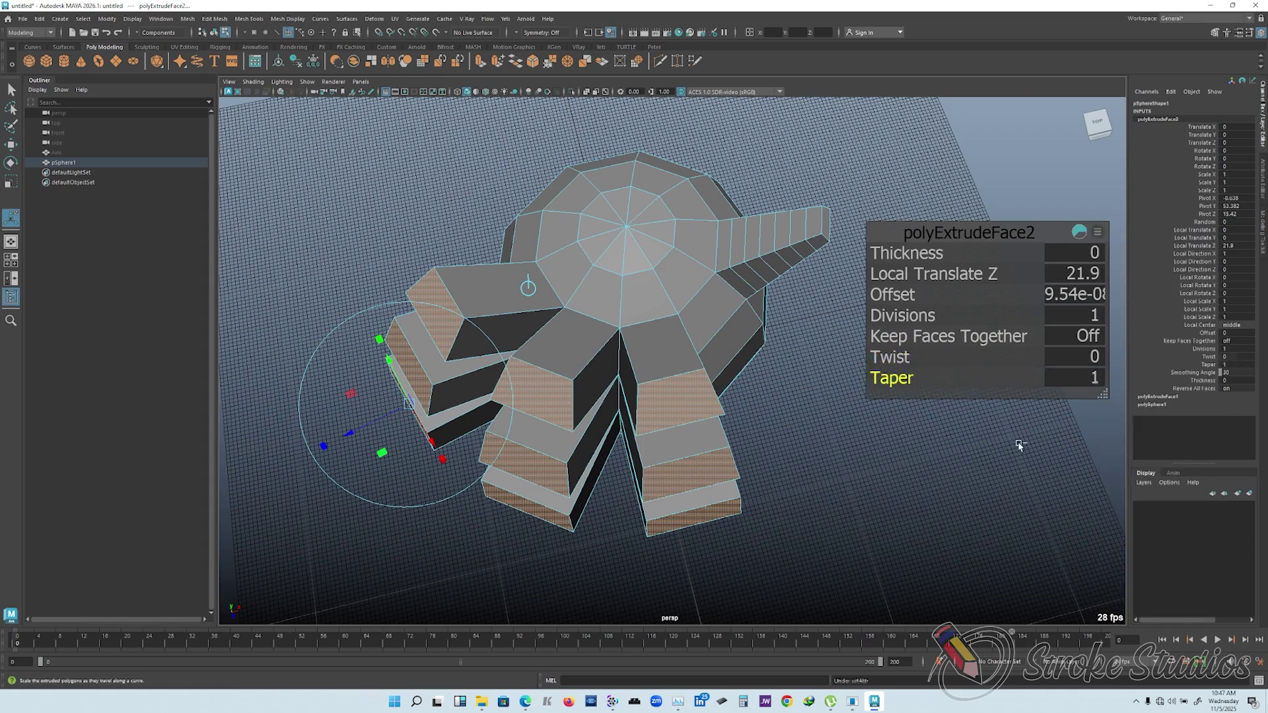
- Remove Twist and Taper from the displayed extrude settings
left_click(1098, 233)
left_click(1100, 573)
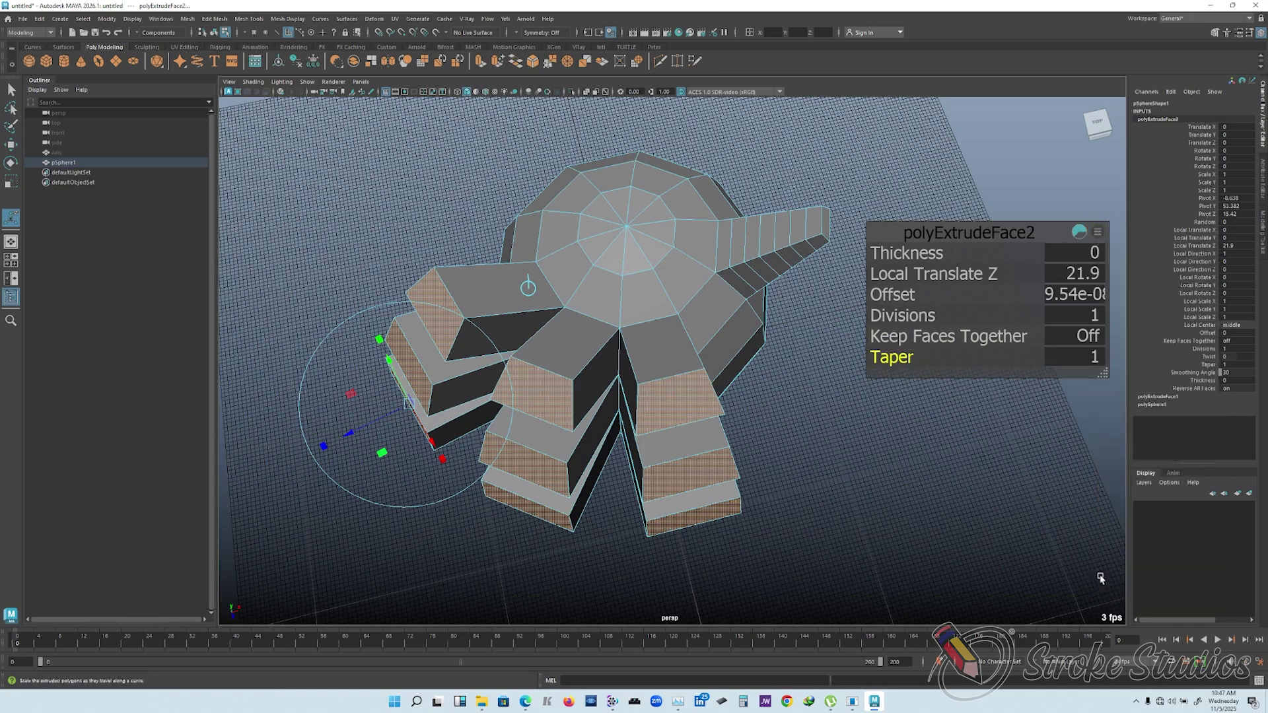
left_click(1098, 233)
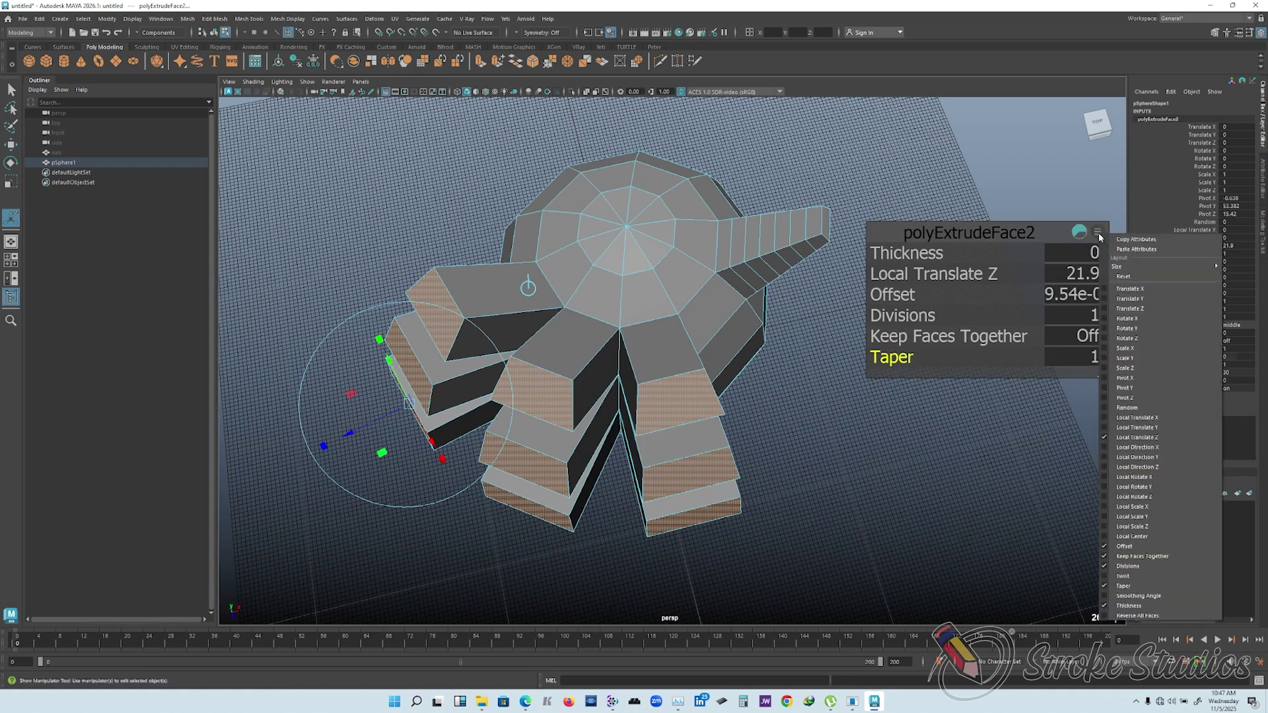
left_click(1101, 586)
- Return the sphere to object selection, clear the selection and select the whole sphere again to review the separate extruded blocks
left_click_drag(651, 353, 717, 310, "alt")
right_click_drag(646, 310, 692, 284)
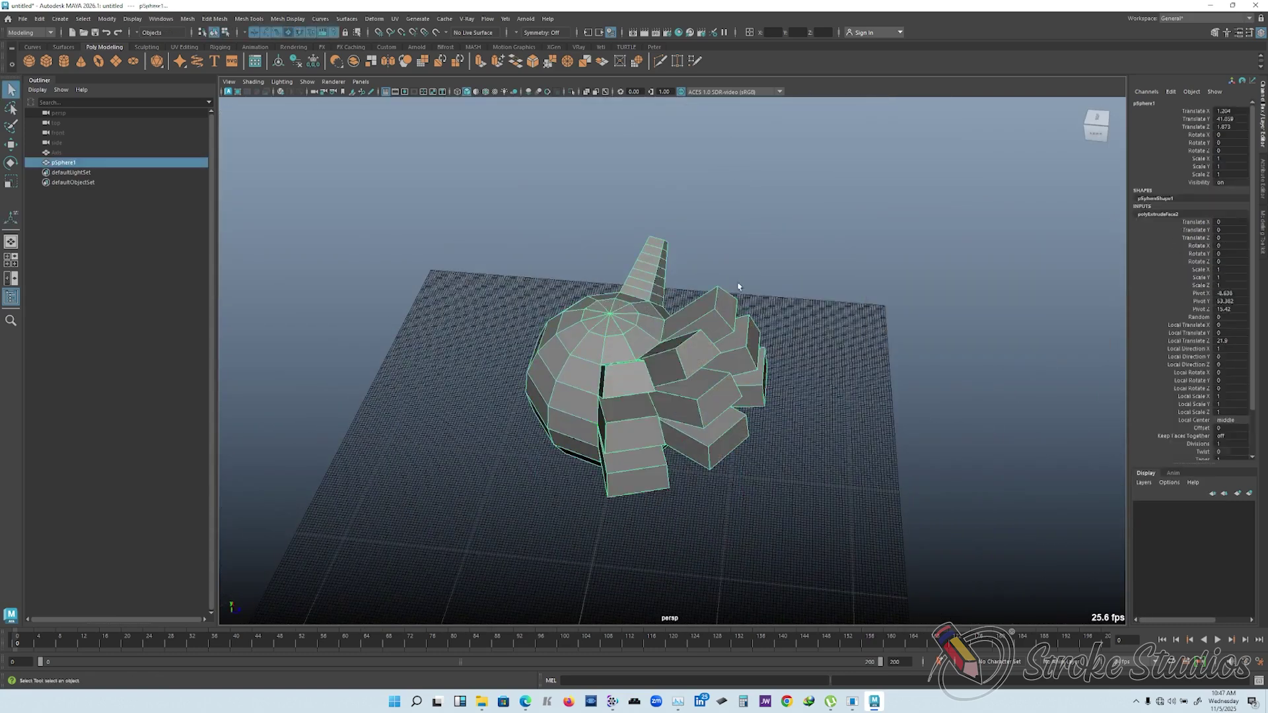
left_click(693, 278)
left_click(659, 335)
scroll(659, 336, "down", 3)
left_click_drag(795, 372, 831, 423, "alt")
left_click(831, 422)
left_click(653, 350)
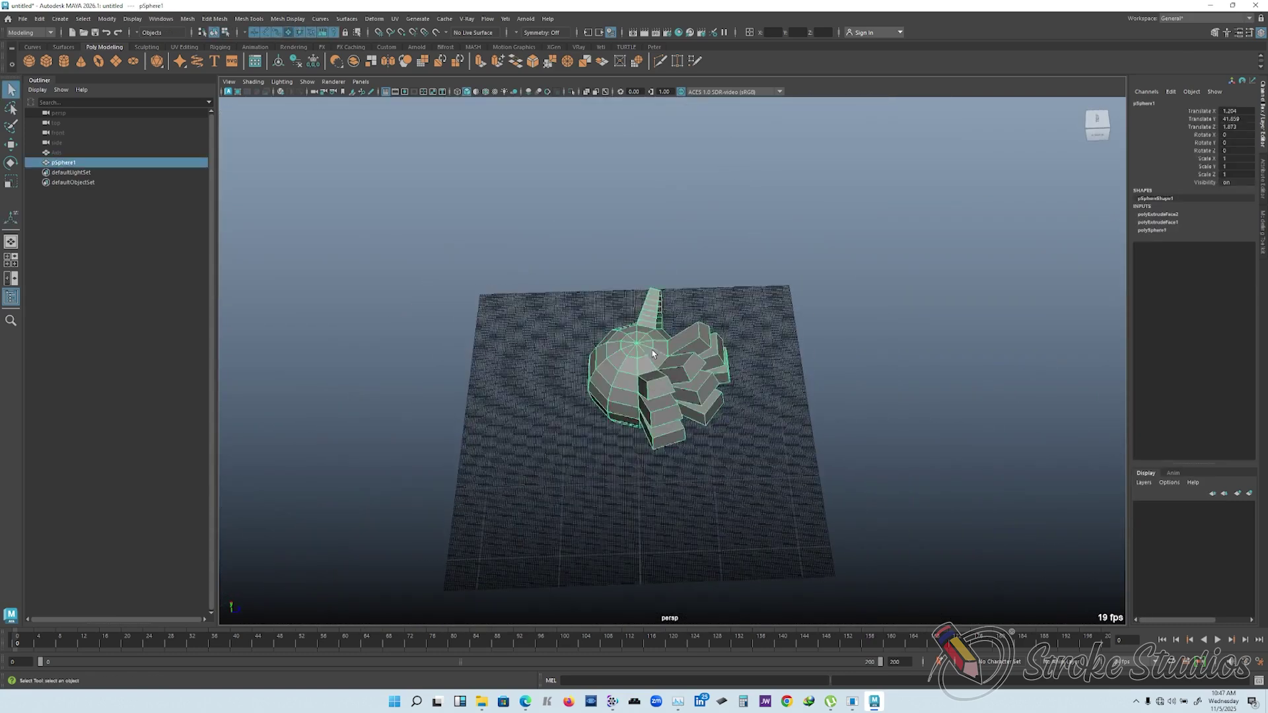
scroll(652, 350, "up", 3)
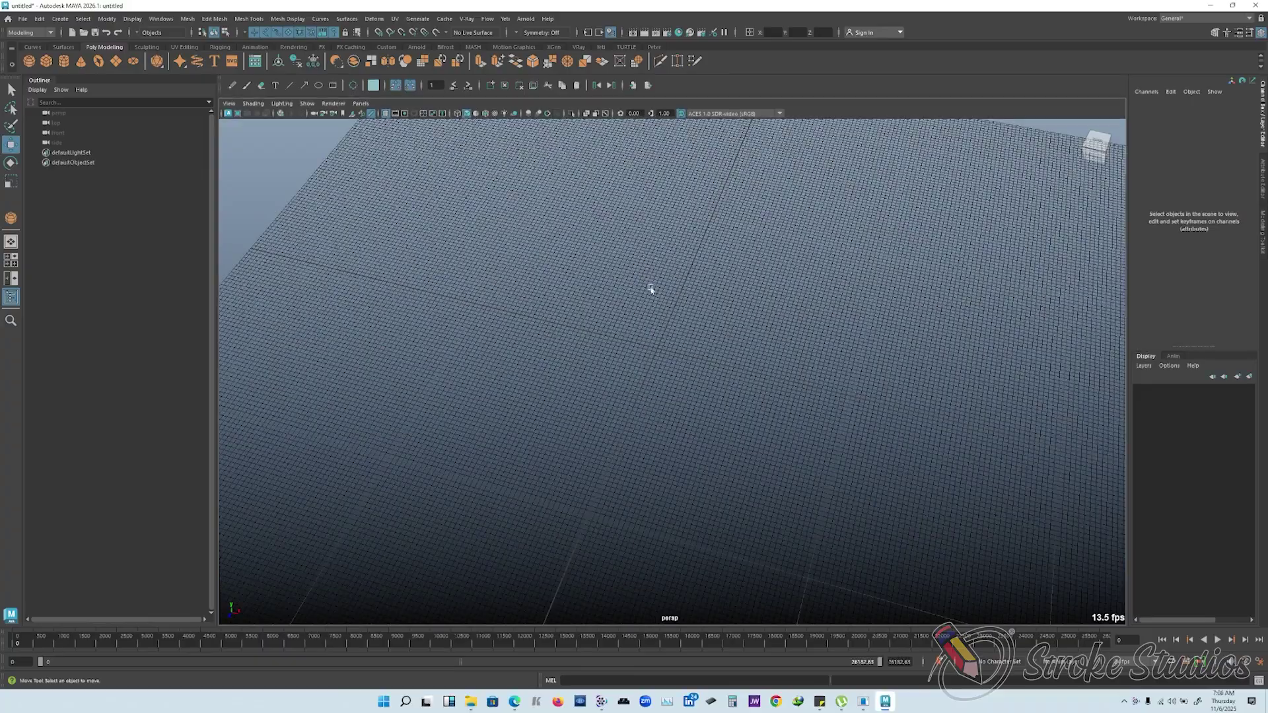
- Draw a rectangular polygon plane on the grid of the empty scene and deselect it
left_click_drag(650, 288, 680, 226, "alt")
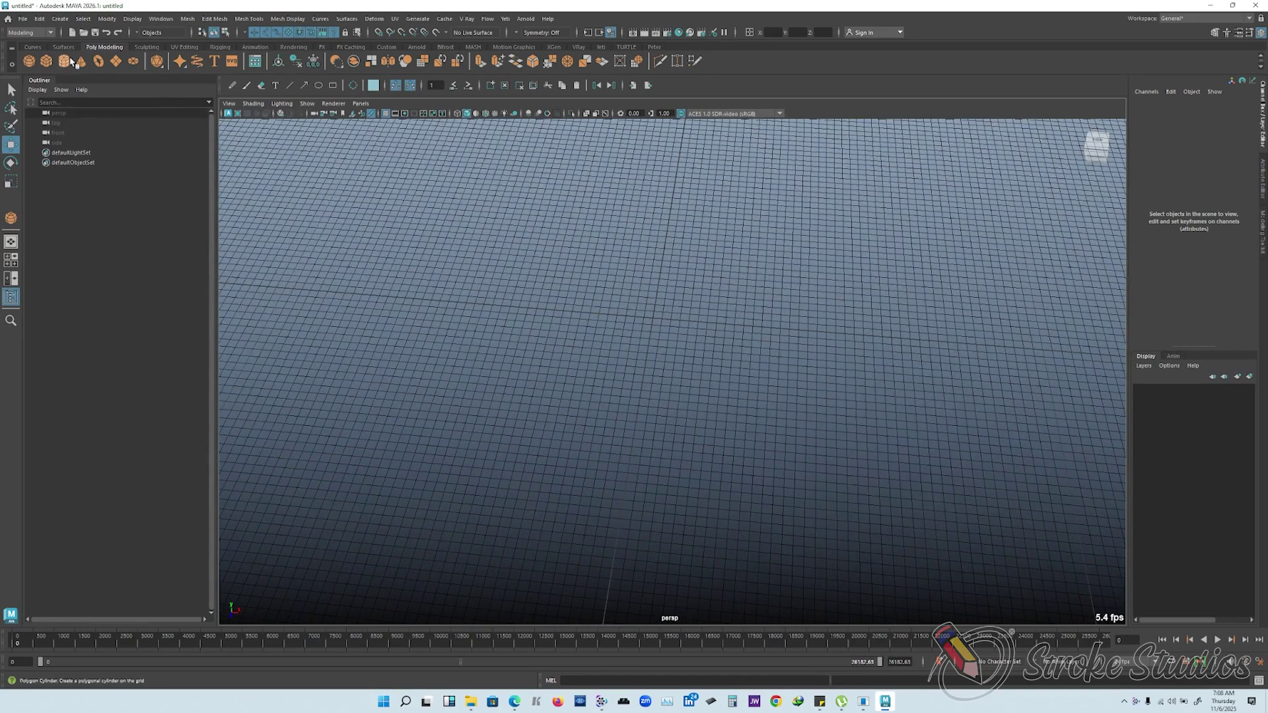
left_click(116, 61)
left_click_drag(574, 301, 726, 372)
left_click_drag(647, 294, 677, 284)
scroll(698, 240, "up", 2)
scroll(690, 288, "up", 2)
left_click(786, 294)
scroll(688, 320, "up", 2)
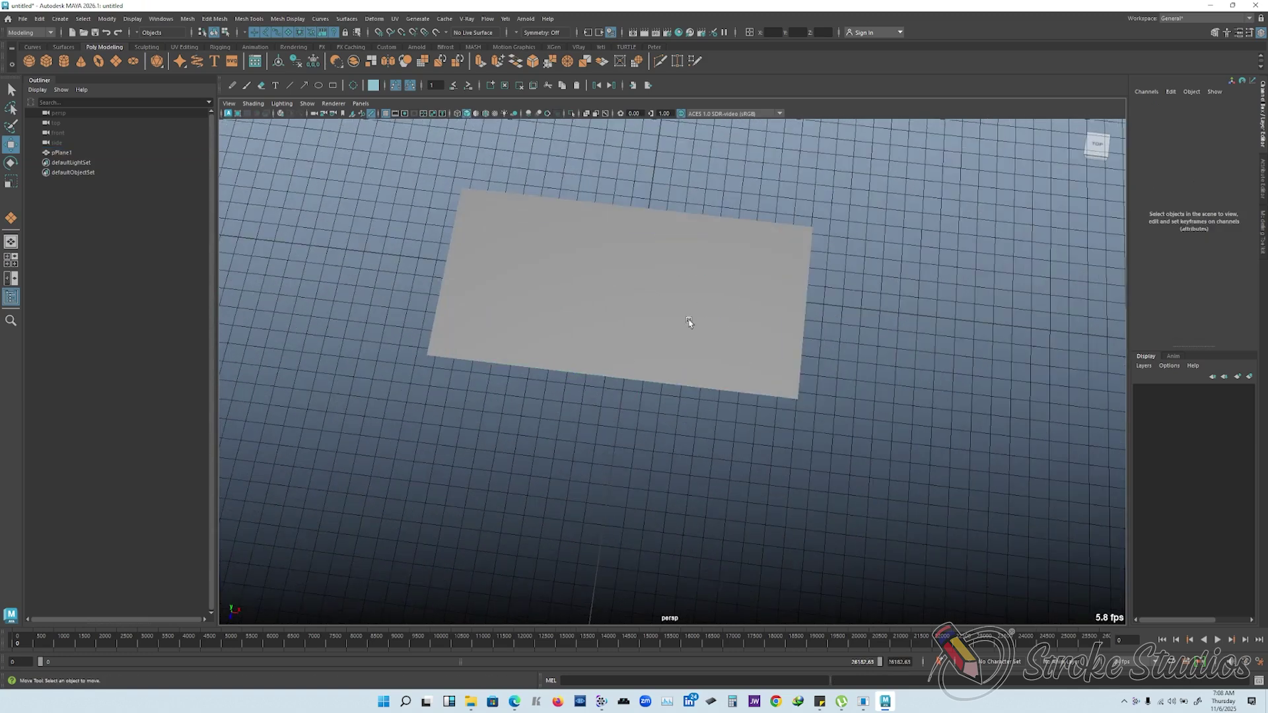
- Switch the plane to edge selection and extrude its short right edge outward along X to lengthen the strip
left_click(693, 315)
left_click(681, 226)
right_click_drag(684, 225, 694, 196)
middle_click_drag(704, 250, 671, 238, "alt")
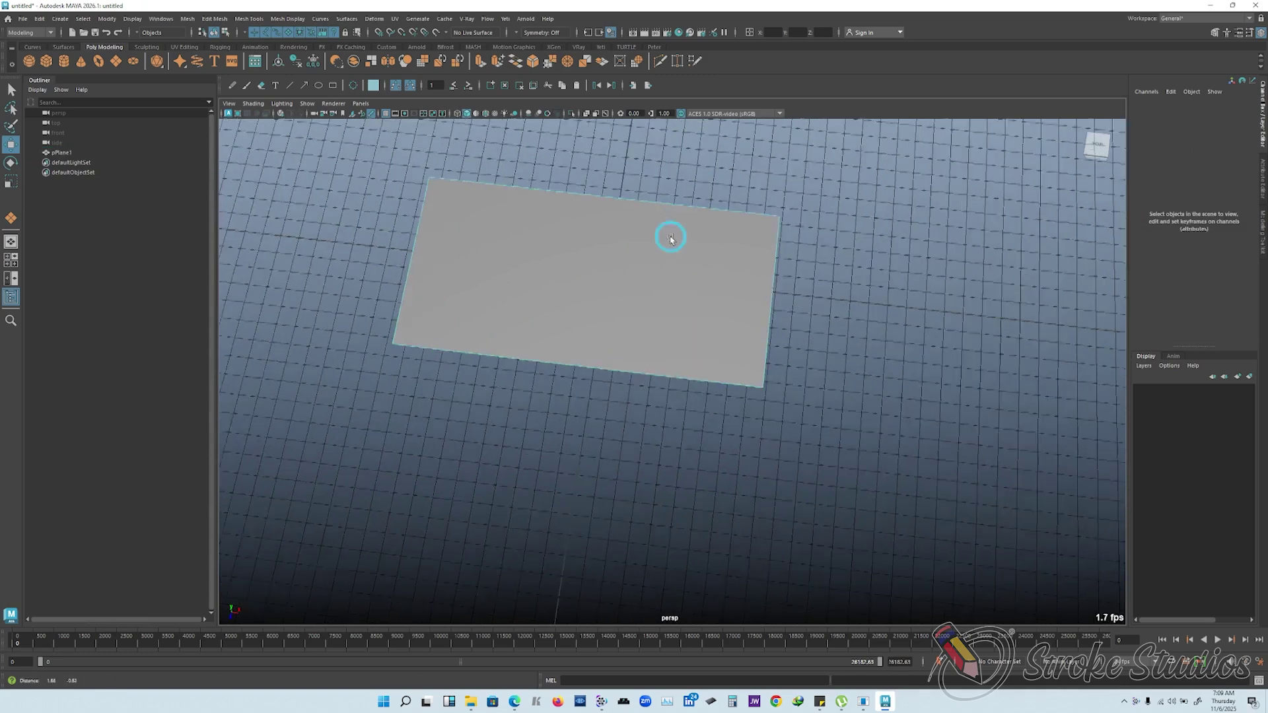
left_click(770, 290)
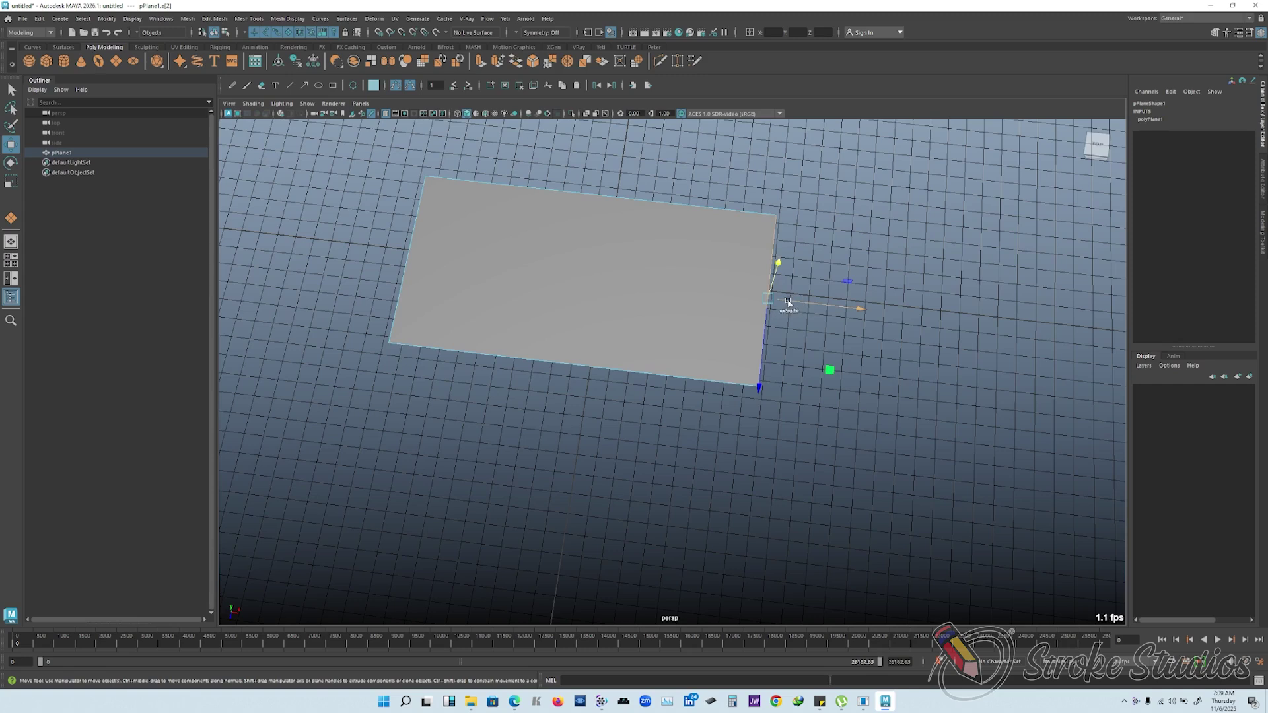
left_click_drag(787, 299, 716, 240, "shift")
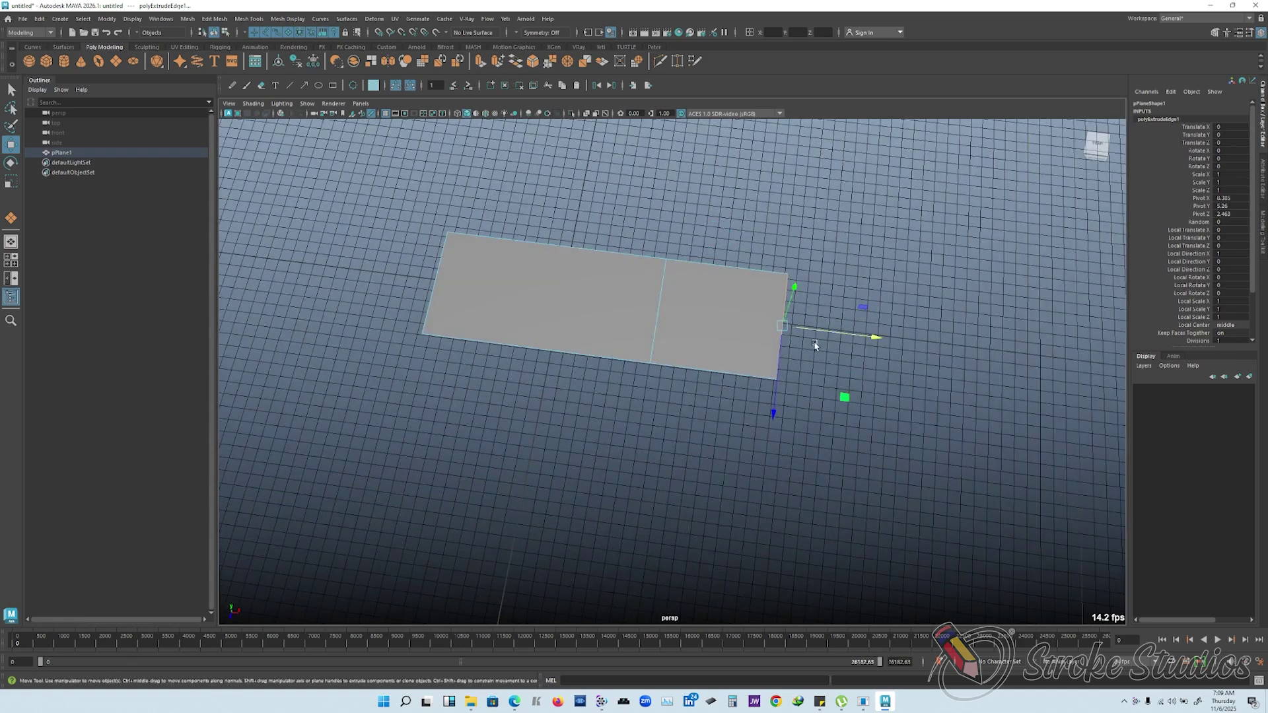
- Extrude the strip's end edge into further segments and rotate it to bend the strip into a curve
left_click_drag(842, 397, 957, 328, "shift")
key("e")
left_click_drag(891, 351, 988, 306)
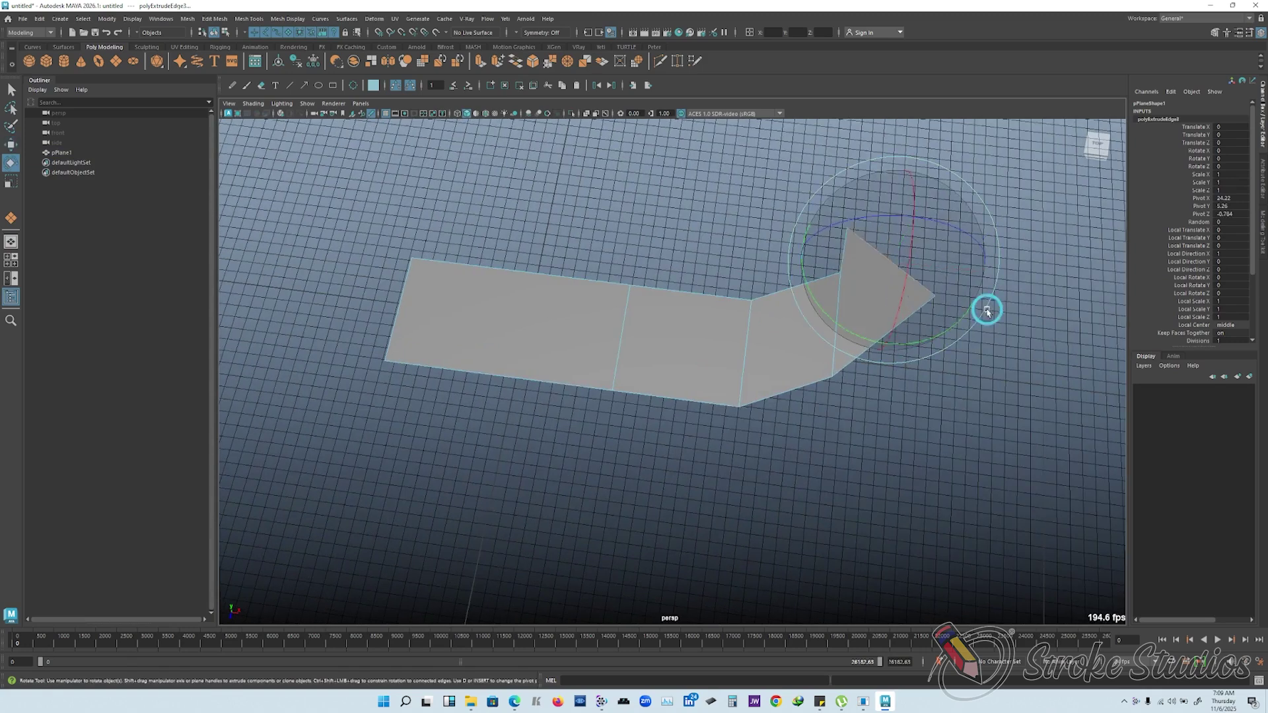
left_click(832, 364)
left_click_drag(861, 390, 911, 362)
- Extrude one more segment from the strip's curved end and rotate its end edge to continue the bend
key("w")
left_click(902, 287)
mouse_move(897, 272)
left_mouse_down()
mouse_move(764, 216)
mouse_move(883, 249)
mouse_move(925, 374)
mouse_move(913, 267)
left_mouse_up()
key("ctrl+z")
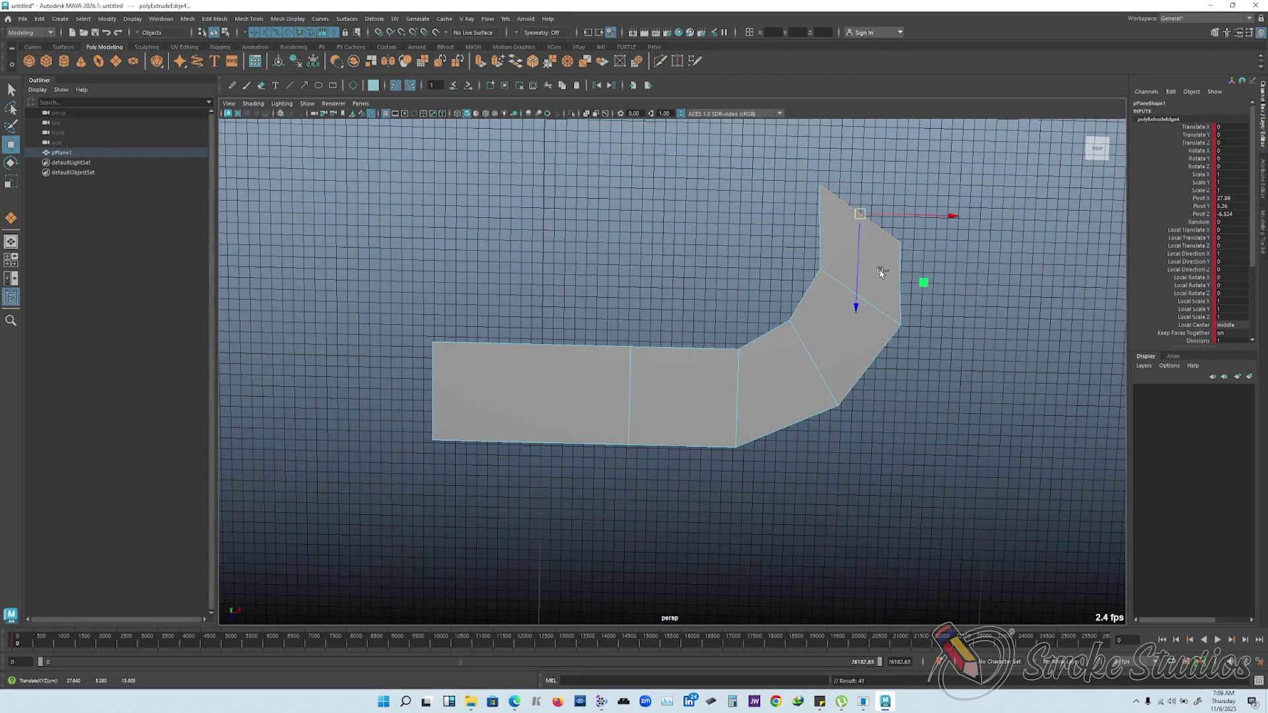
key("ctrl+z")
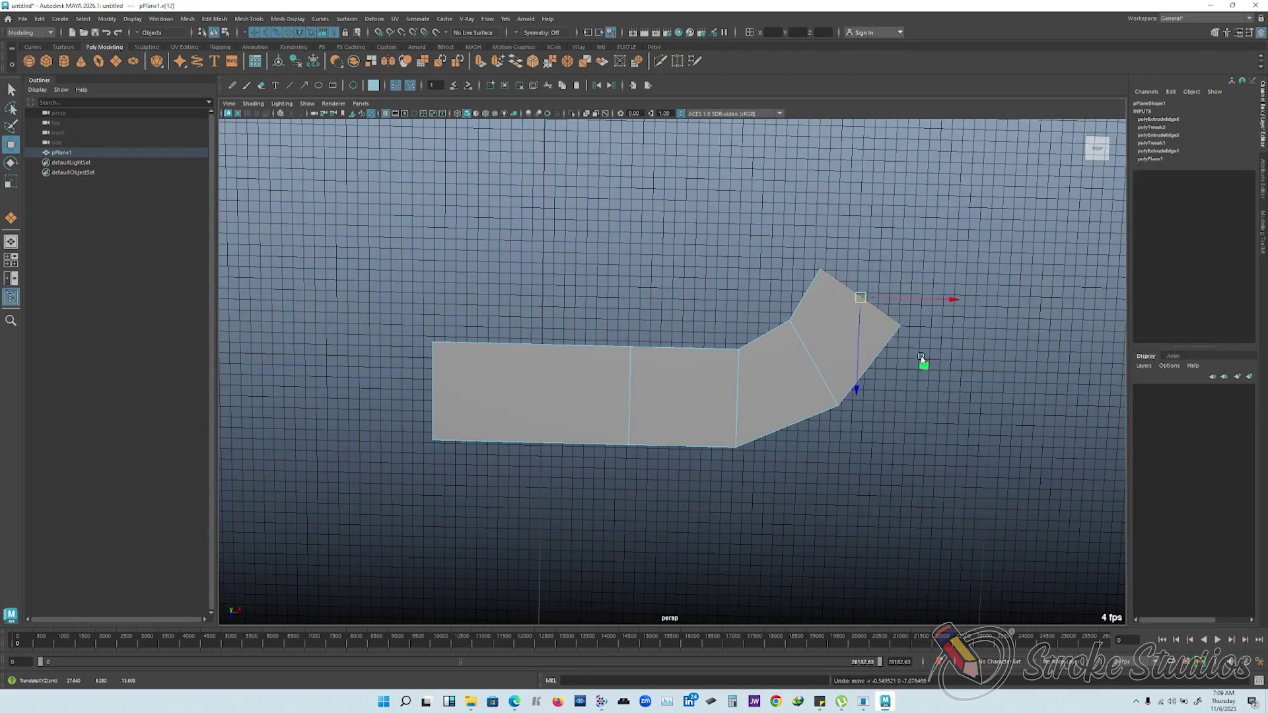
key("shift+z")
key("e")
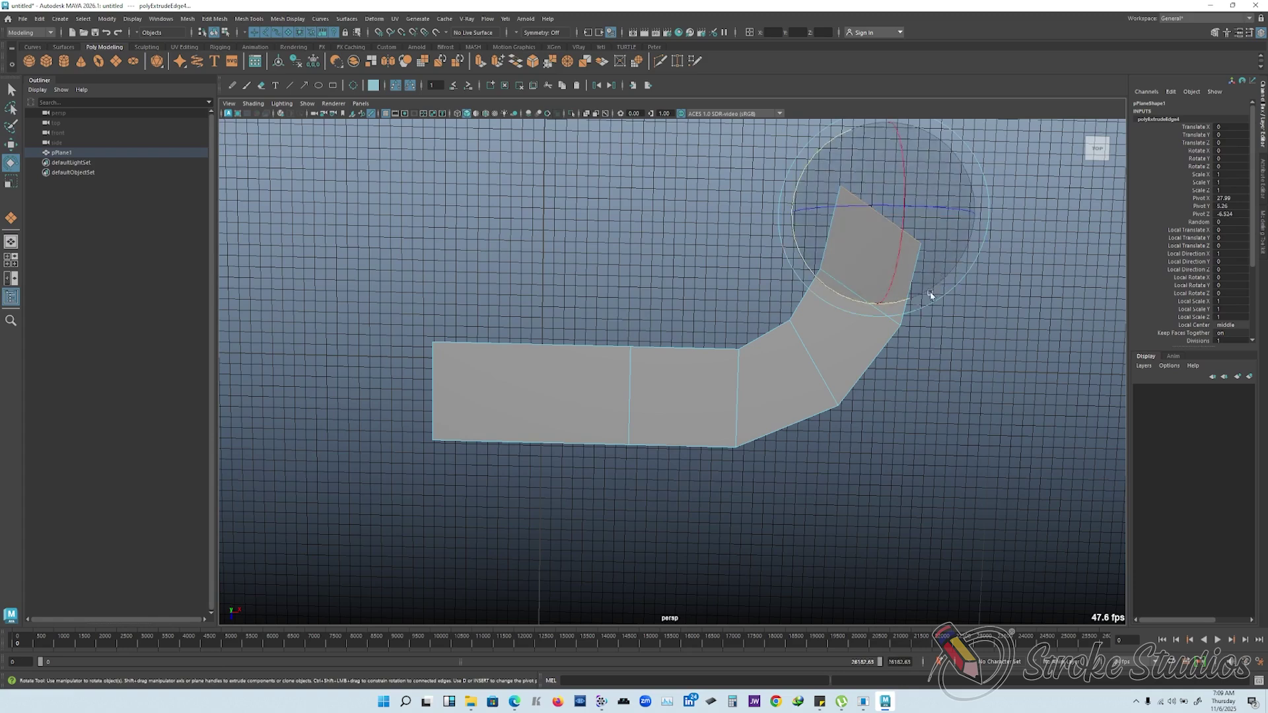
left_click_drag(931, 296, 885, 277)
scroll(745, 360, "down", 2)
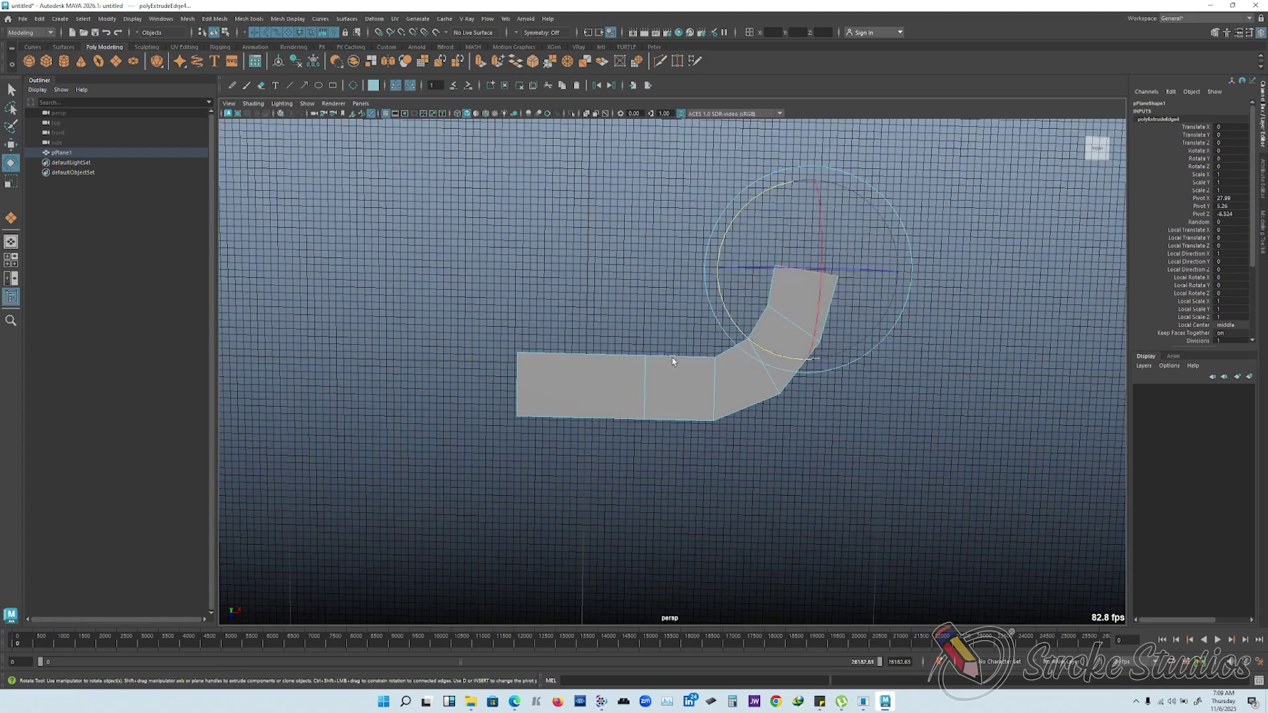
- Select the edges along the strip's inner side and extrude them upward into a vertical wall
left_click(626, 358)
key("q")
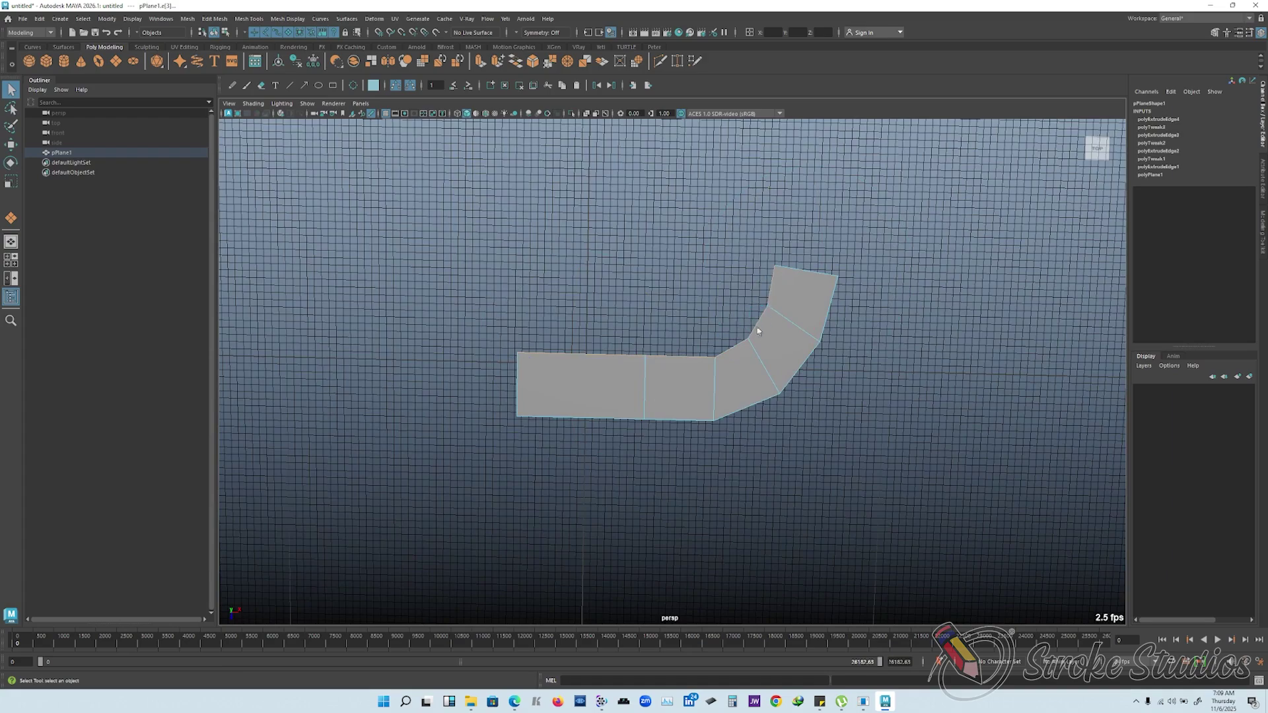
key("w")
left_click_drag(713, 351, 667, 317, "alt")
key("ctrl+e")
left_click_drag(662, 271, 831, 394)
left_click(831, 395)
- Select the edges along the strip's outer side and extrude them downward into a lower wall
double_click(569, 415, "shift")
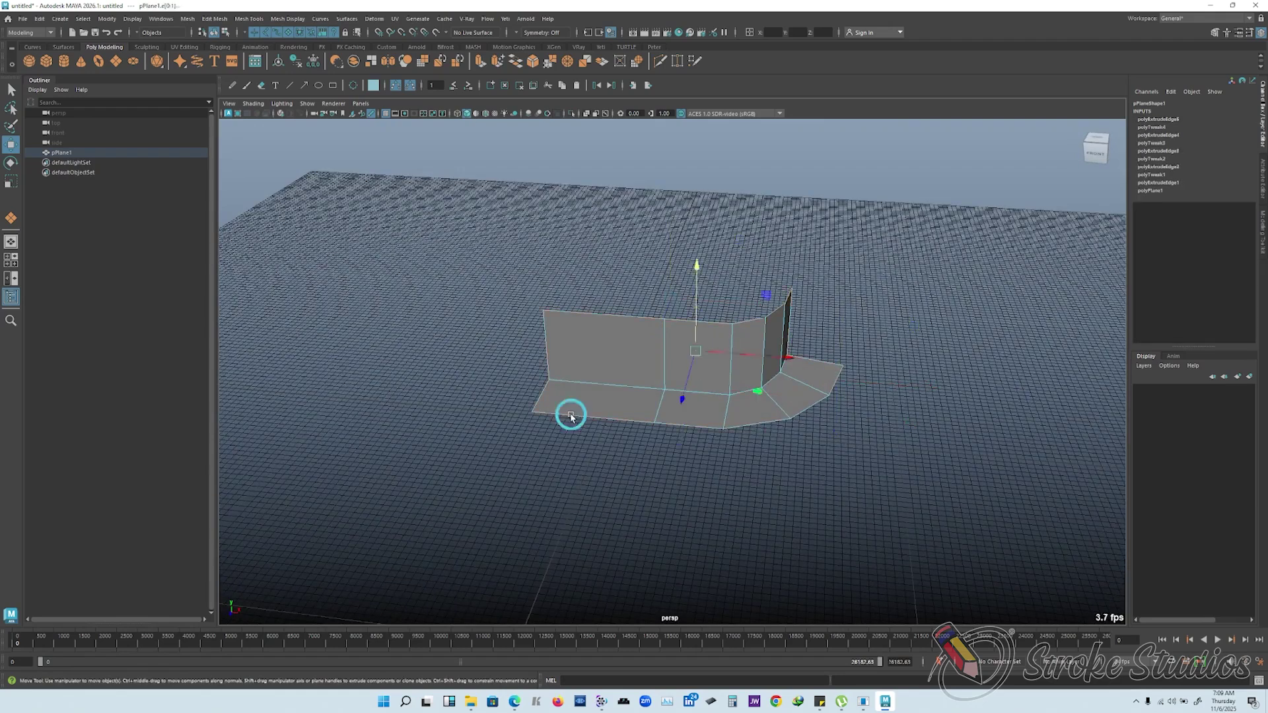
left_click(842, 376)
left_click(838, 379)
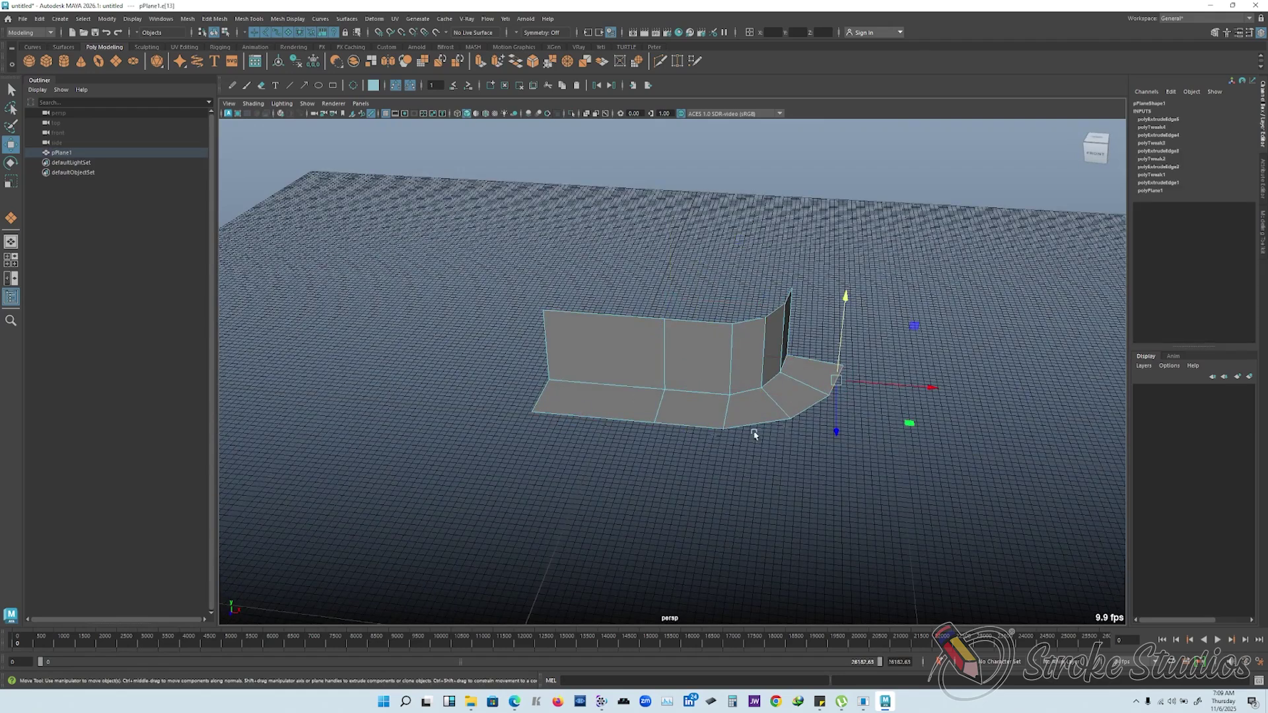
left_click(616, 418)
mouse_move(696, 344)
left_mouse_down("shift")
mouse_move(708, 438)
mouse_move(688, 393)
mouse_move(609, 379)
mouse_move(699, 405)
mouse_move(707, 430)
mouse_move(592, 370)
mouse_move(699, 352)
left_mouse_up("shift")
- Extrude the end edges at the model's curved end outward to add another segment
left_click(699, 352)
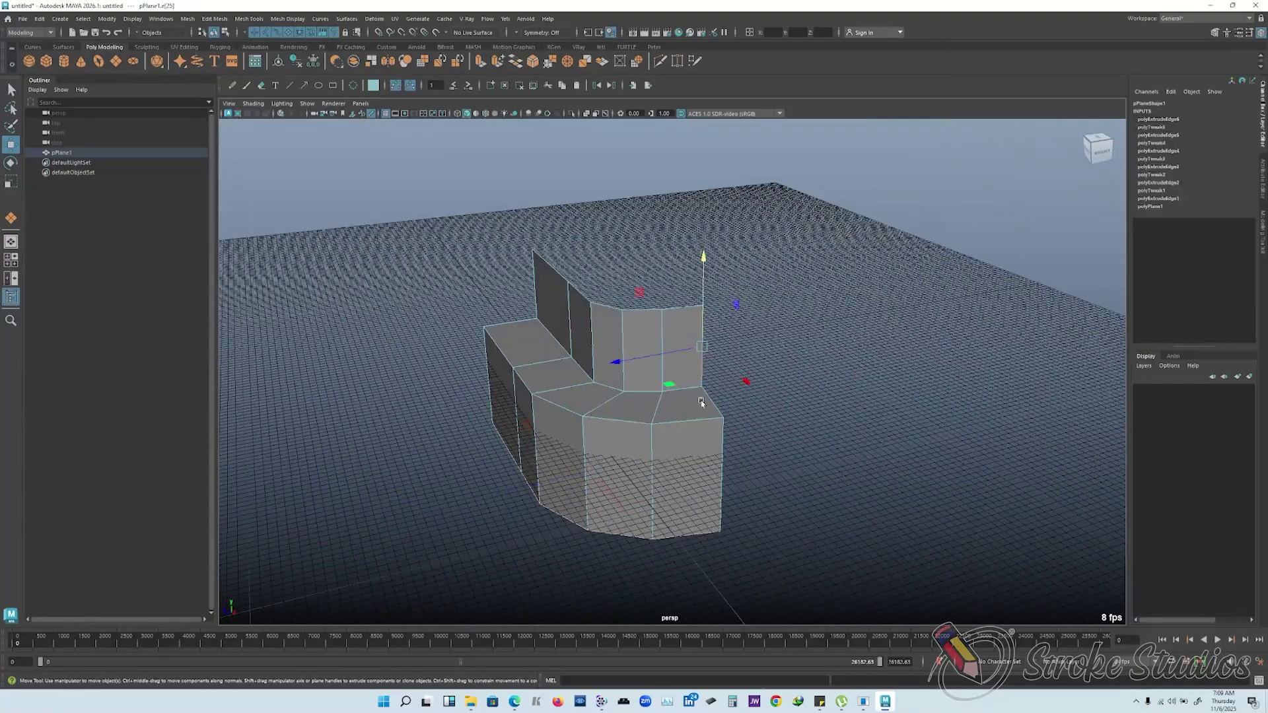
left_click_drag(720, 441, 689, 503, "alt")
left_click_drag(648, 468, 708, 340, "shift")
- Extrude a single top edge in the curved part of the inner wall upward into a tall panel
key("F8")
mouse_move(699, 353)
right_mouse_down()
mouse_move(702, 330)
mouse_move(698, 348)
right_mouse_up()
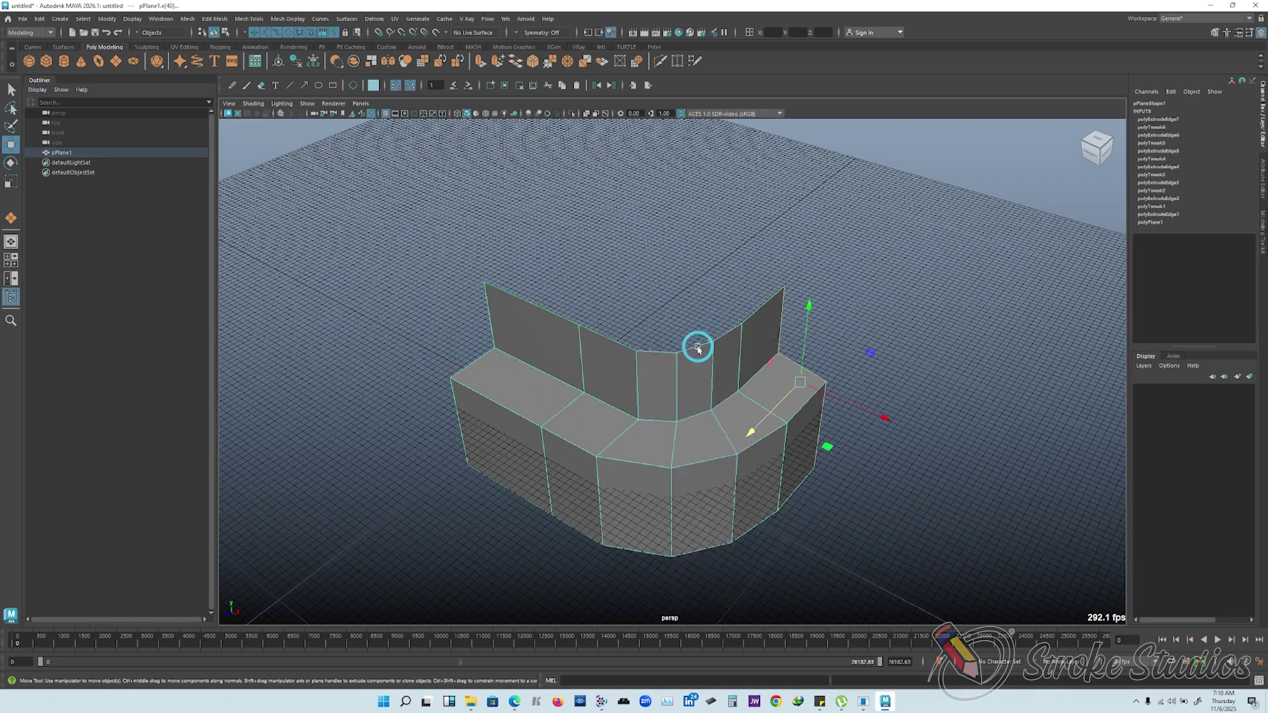
left_click_drag(701, 330, 690, 249, "shift")
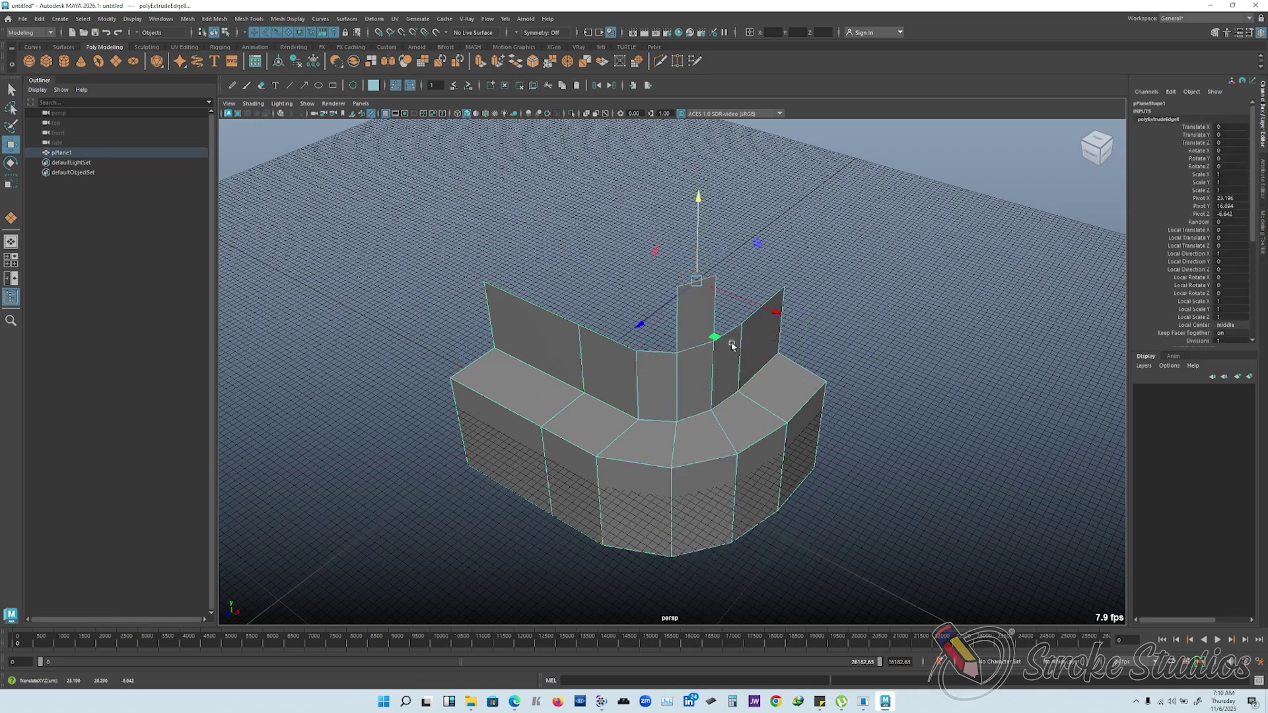
left_click_drag(690, 338, 694, 432, "alt")
right_click_drag(693, 432, 680, 386, "alt")
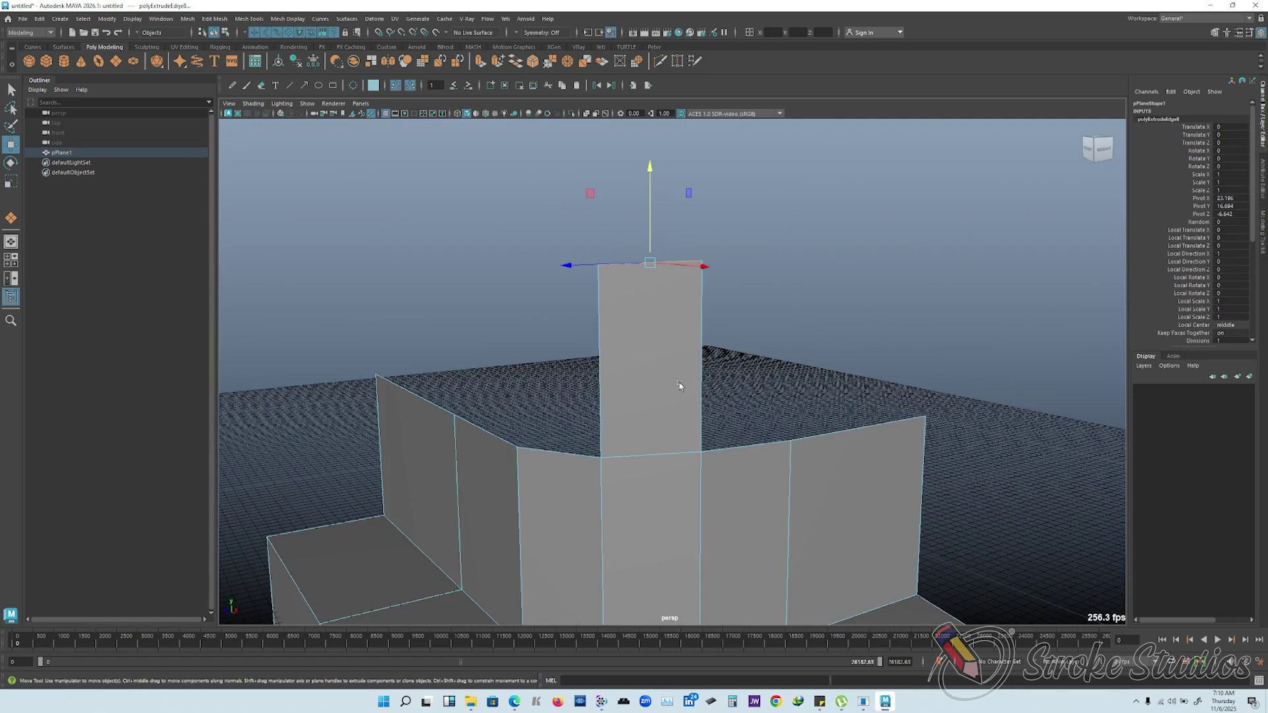
left_click_drag(643, 365, 538, 276, "alt")
scroll(603, 306, "down", 5)
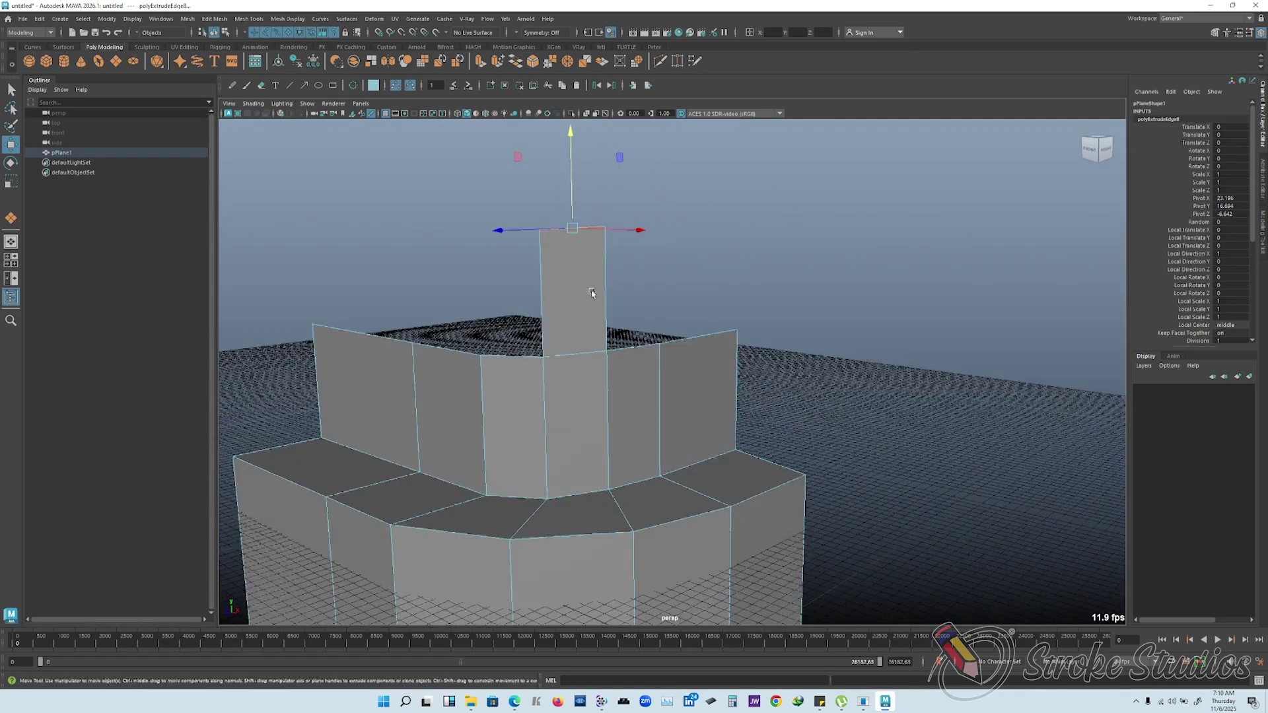
scroll(591, 289, "down", 5)
- Return the extruded plane to object selection and select the whole object
middle_click_drag(667, 343, 671, 274, "alt")
left_click_drag(671, 275, 785, 303, "alt")
right_click_drag(785, 303, 821, 291)
left_click(848, 404)
left_click(671, 421)
right_click_drag(672, 406, 624, 406)
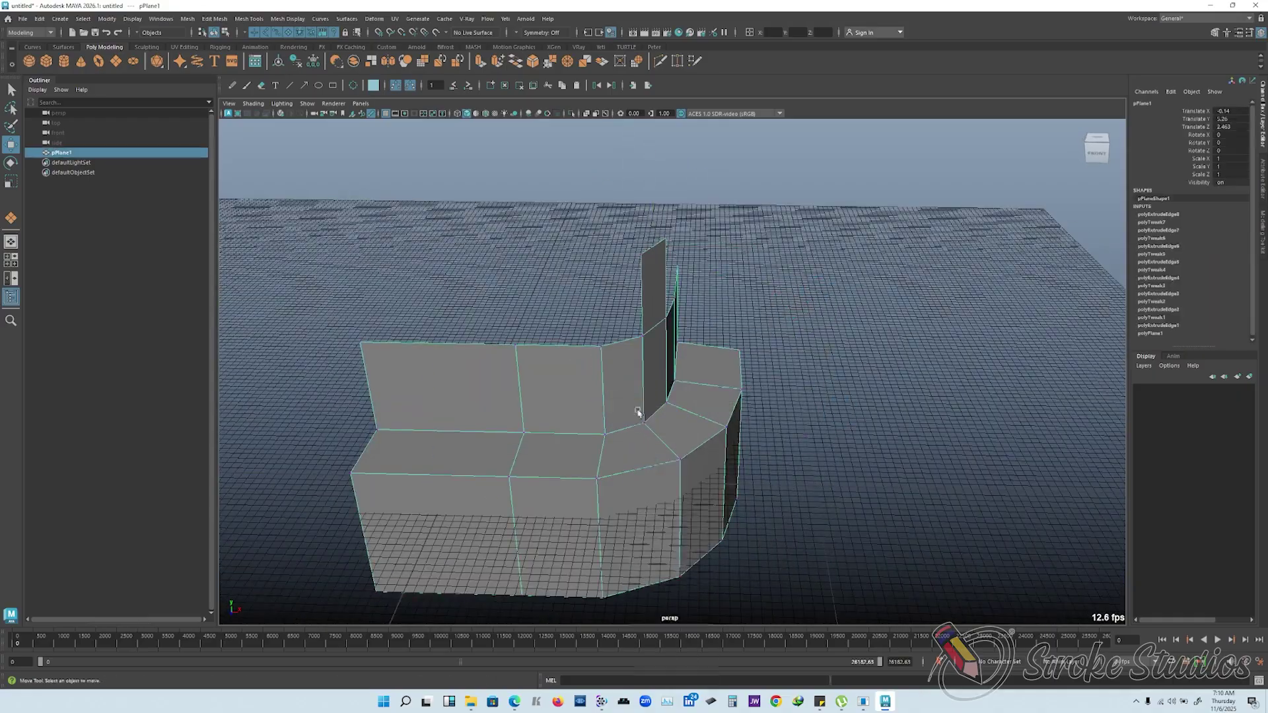
- Select the vertex on the outer rim of the ledge where the curve begins
left_click(680, 463)
left_click_drag(682, 475, 654, 423, "alt")
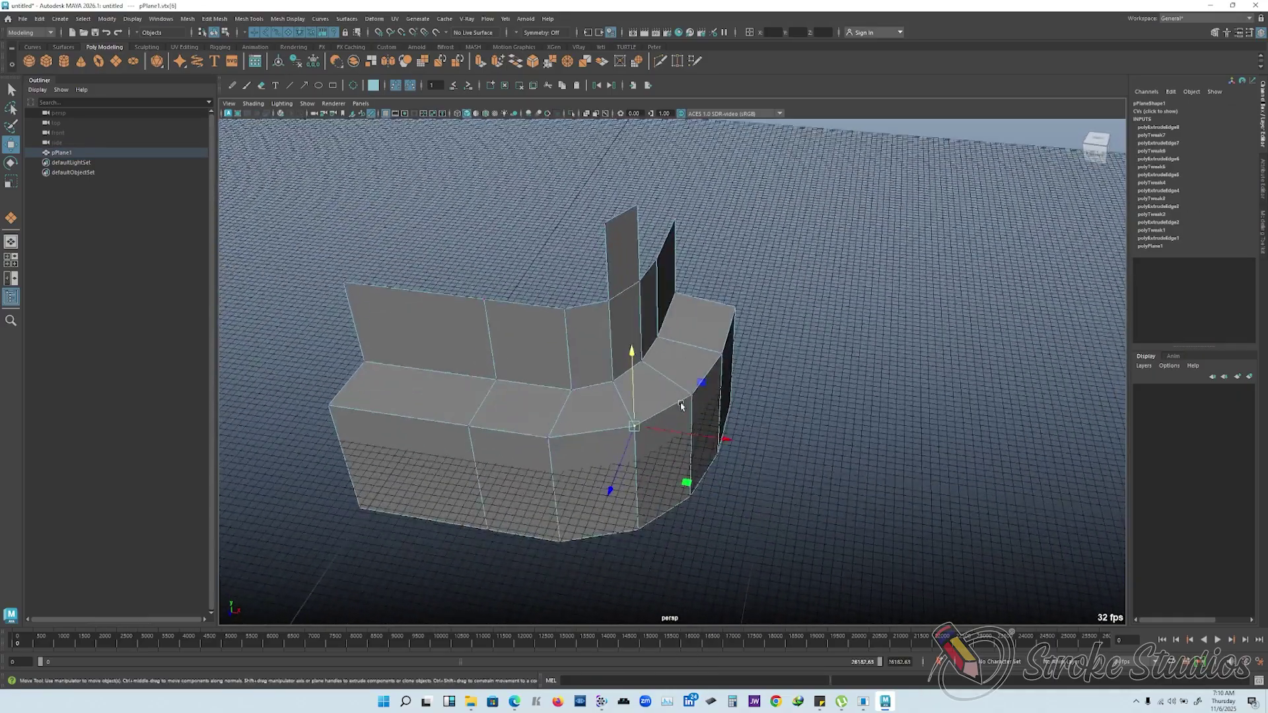
scroll(654, 410, "up", 8)
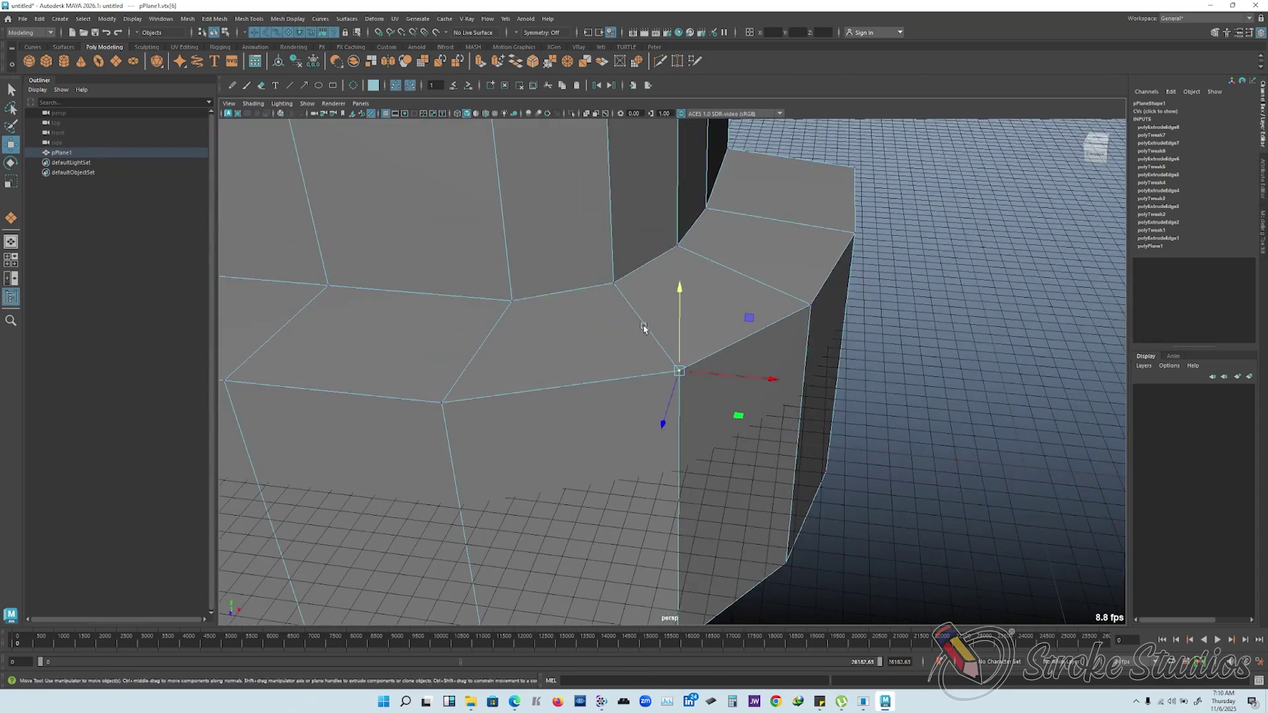
left_click(680, 352)
- Sketch Blue Pencil arrows pointing away from the rim vertex along its connected edges
left_click(232, 87)
left_click_drag(670, 369, 638, 331)
mouse_move(662, 381)
left_mouse_down()
mouse_move(601, 390)
mouse_move(676, 404)
mouse_move(682, 439)
left_mouse_up()
left_click_drag(671, 426, 688, 438)
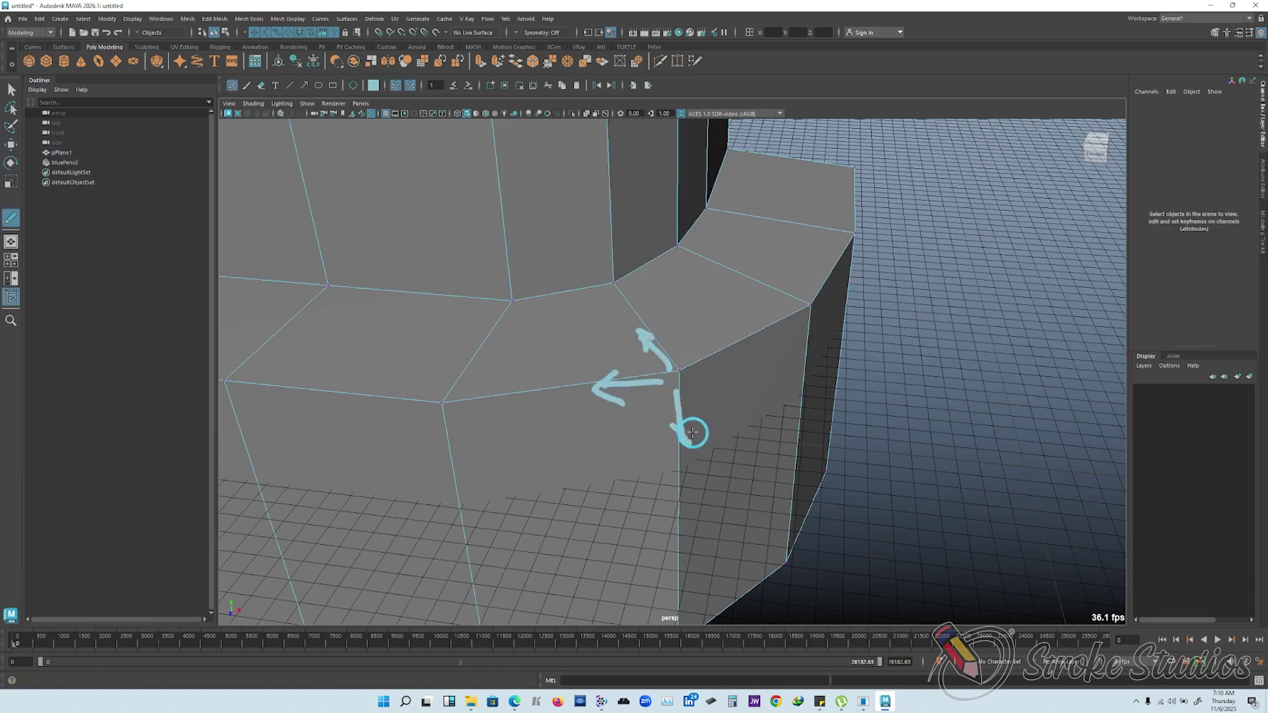
left_click_drag(729, 357, 737, 377)
- Undo all the Blue Pencil arrow strokes
key("ctrl+z")
key("ctrl+z")
key("ctrl+z")
key("ctrl+z")
key("ctrl+z")
key("ctrl+z")
key("ctrl+z")
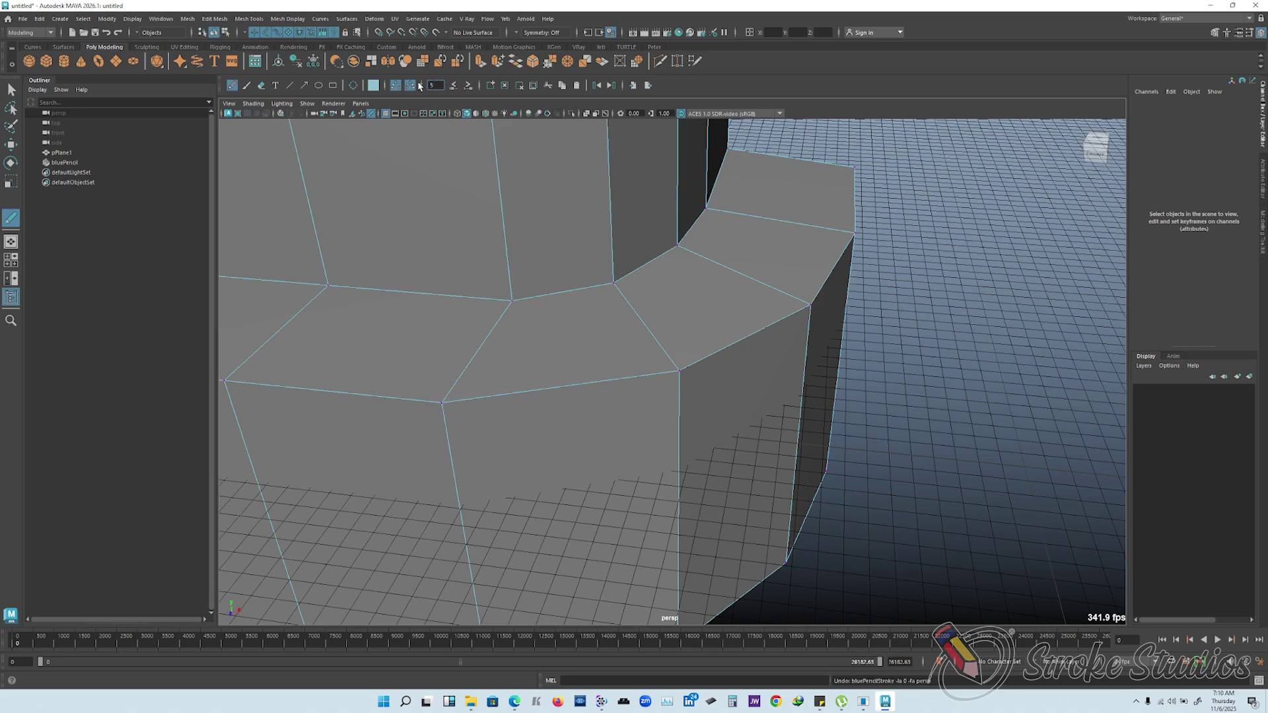
- Reselect the rim vertex at the start of the curve and extrude it with length 1 and width 0.5
left_click(11, 144)
left_click(683, 371)
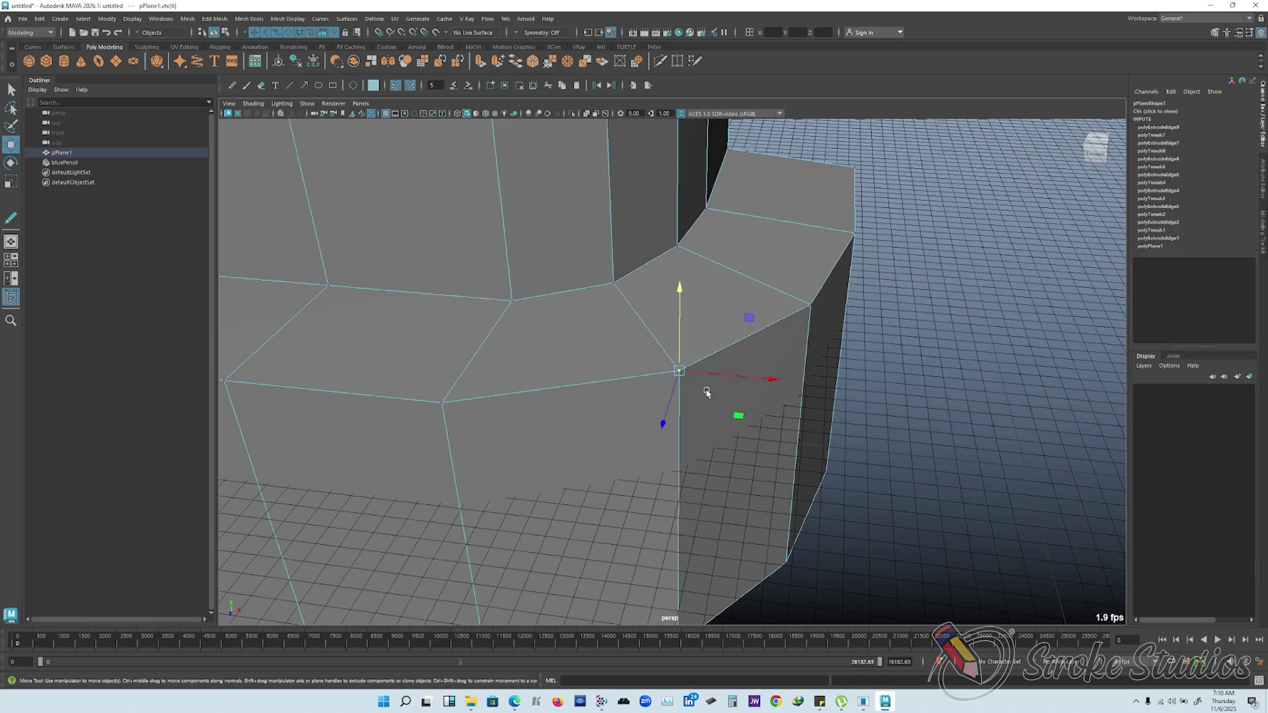
left_click(481, 63)
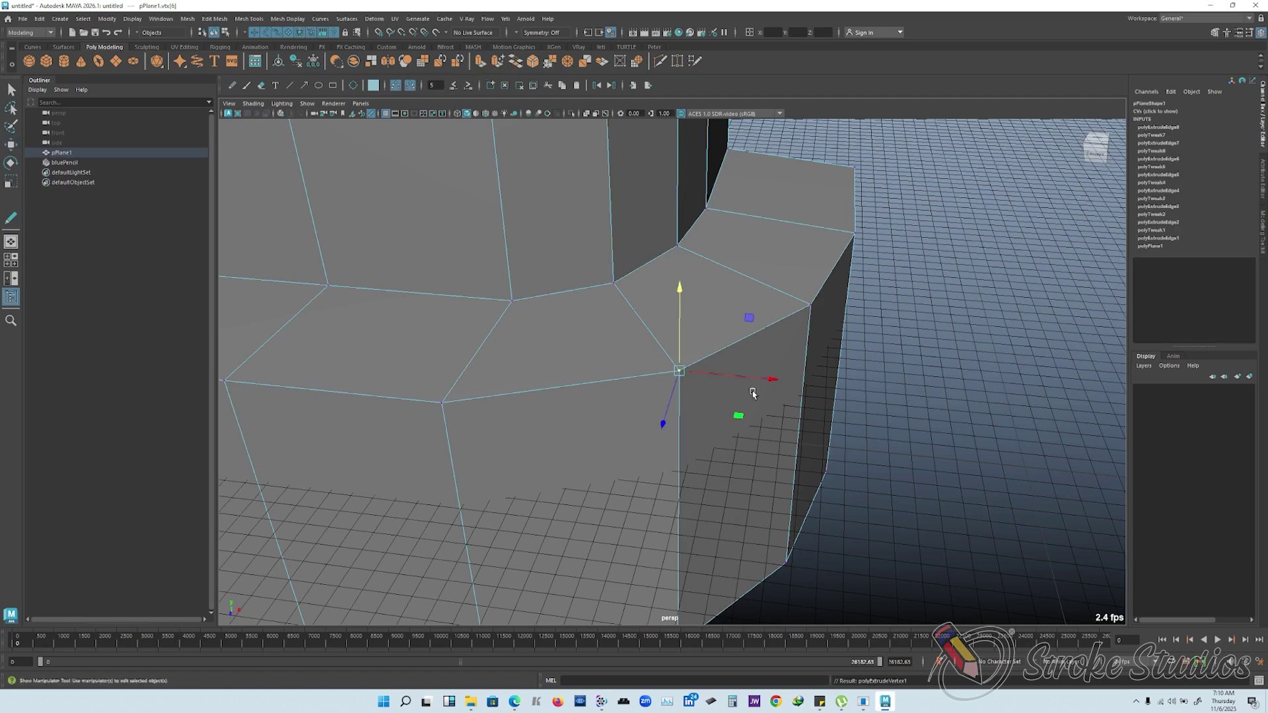
left_click_drag(756, 416, 688, 409, "alt")
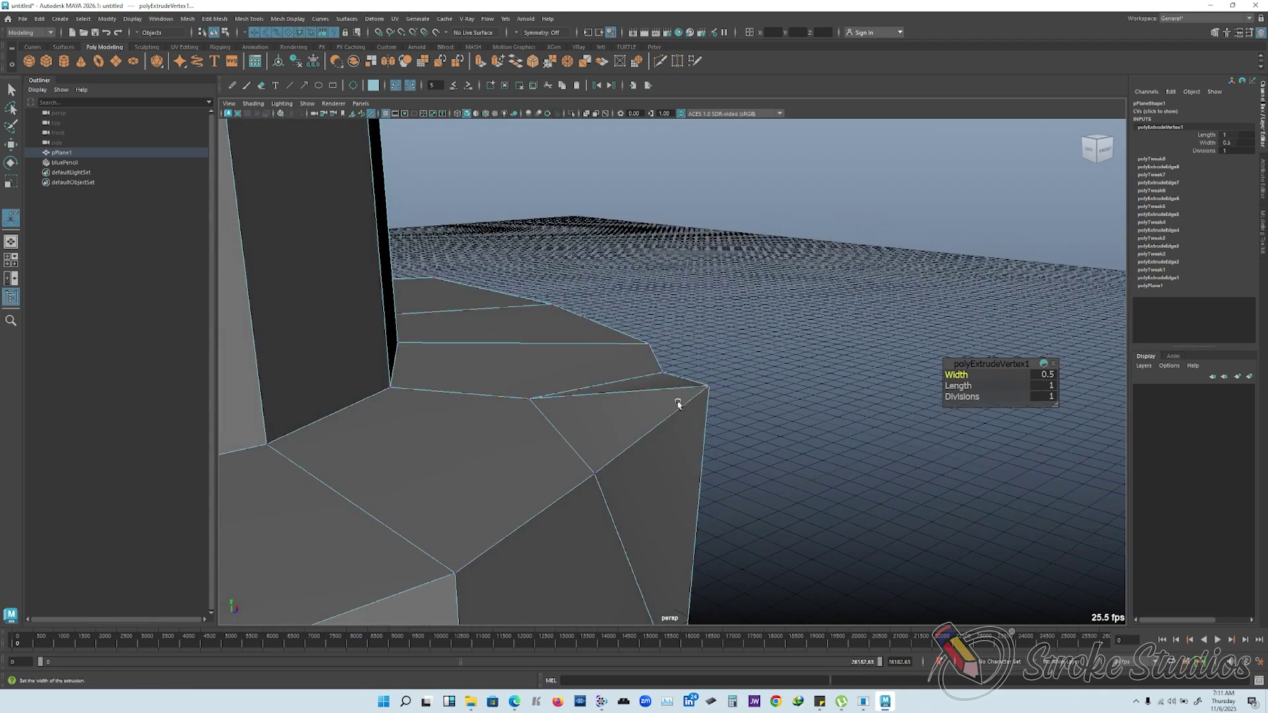
left_click_drag(735, 383, 533, 313, "alt")
left_click_drag(562, 407, 600, 293, "alt")
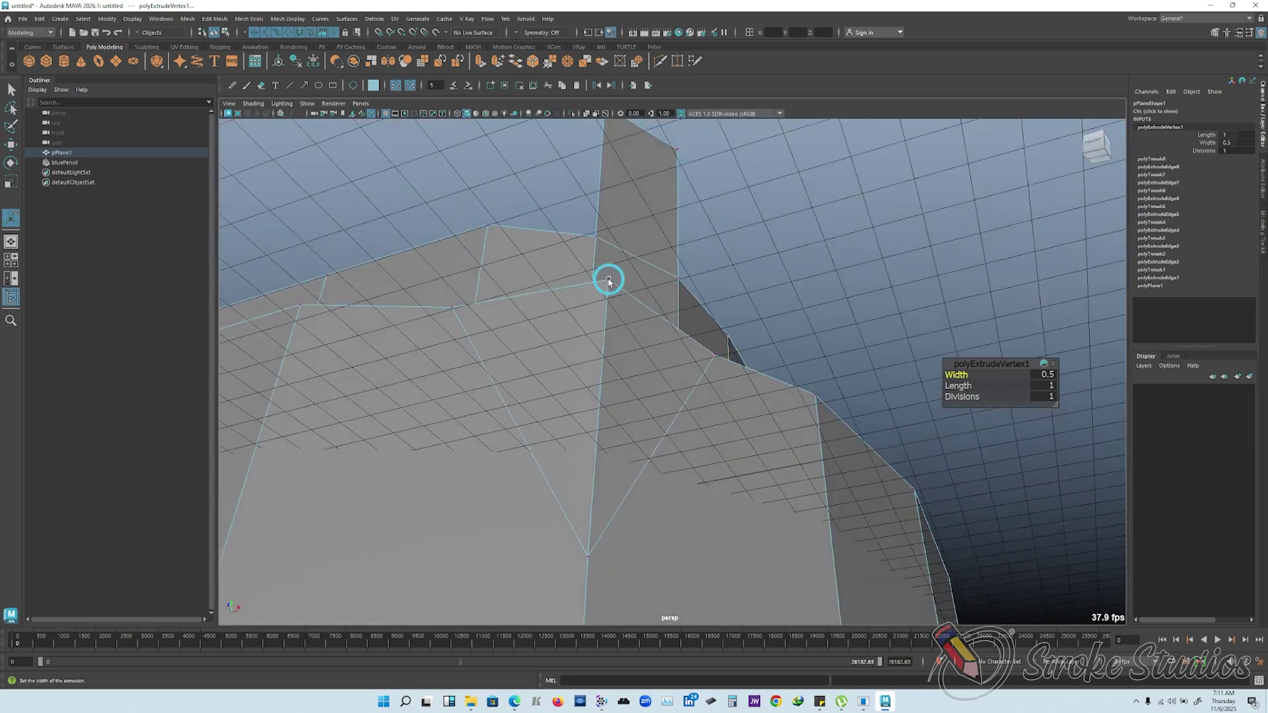
- Select the next vertex along the ledge's curved outer rim and extrude it with the Move tool
left_click(608, 282)
left_click_drag(675, 336, 622, 353, "alt")
left_click(723, 259)
key("w")
left_click_drag(769, 258, 667, 350, "shift")
- Extrude another vertex further along the ledge's curved outer rim with length 0 and width 0.5
left_click(777, 246)
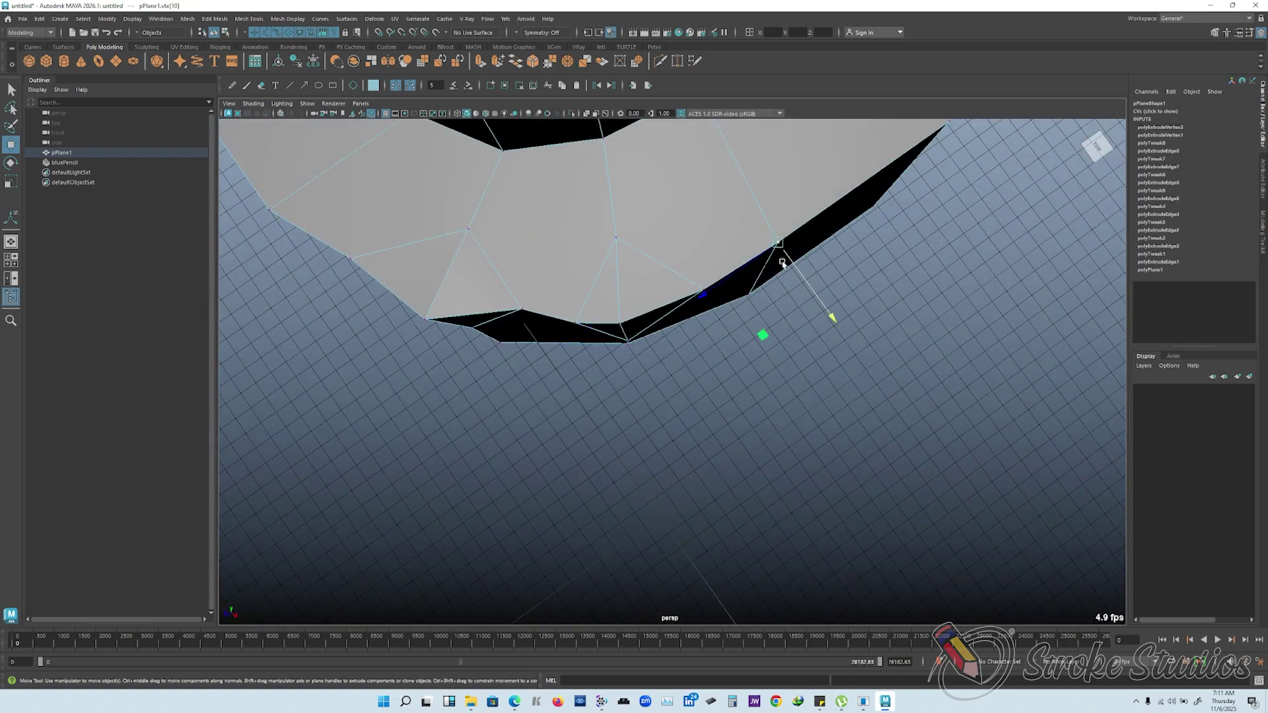
left_click(815, 294, "shift")
left_click_drag(815, 294, 679, 266, "alt")
left_click_drag(603, 332, 536, 324, "alt")
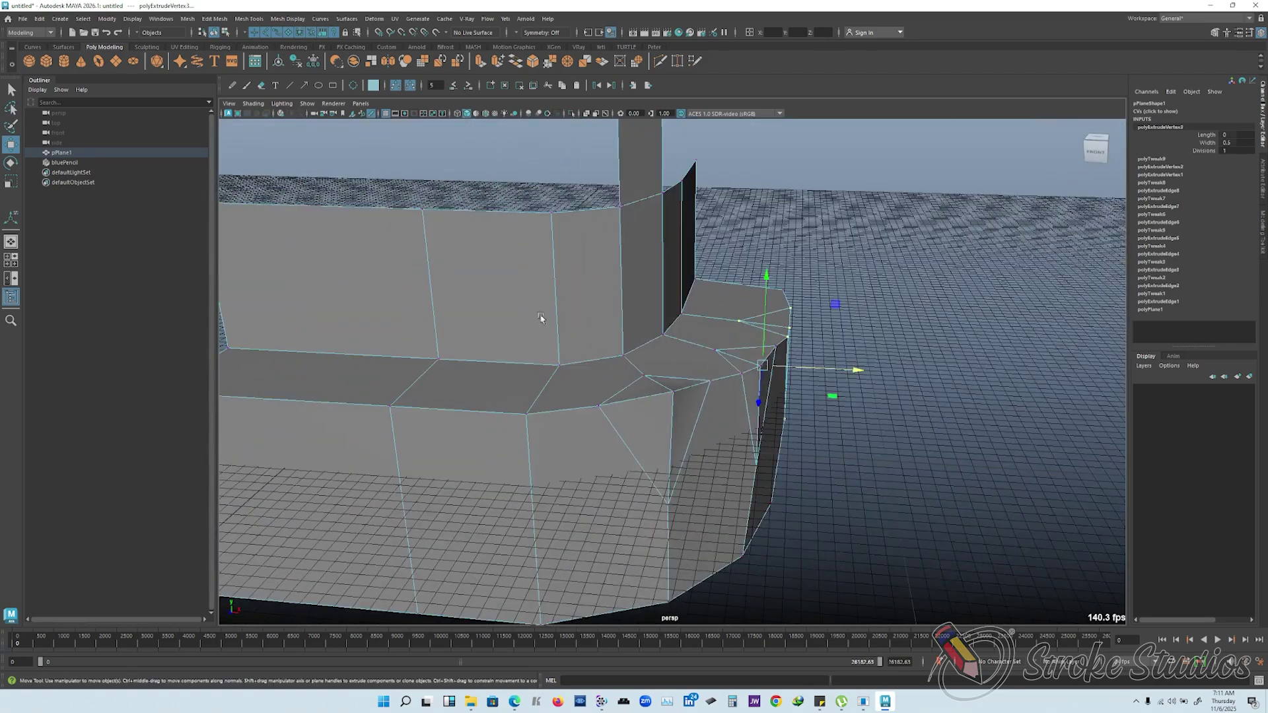
- Switch to edge selection and select the top edge of the inner wall's straight end section
scroll(536, 324, "down", 3)
middle_click_drag(525, 269, 643, 323, "alt")
scroll(619, 317, "up", 4)
right_click_drag(660, 284, 666, 267)
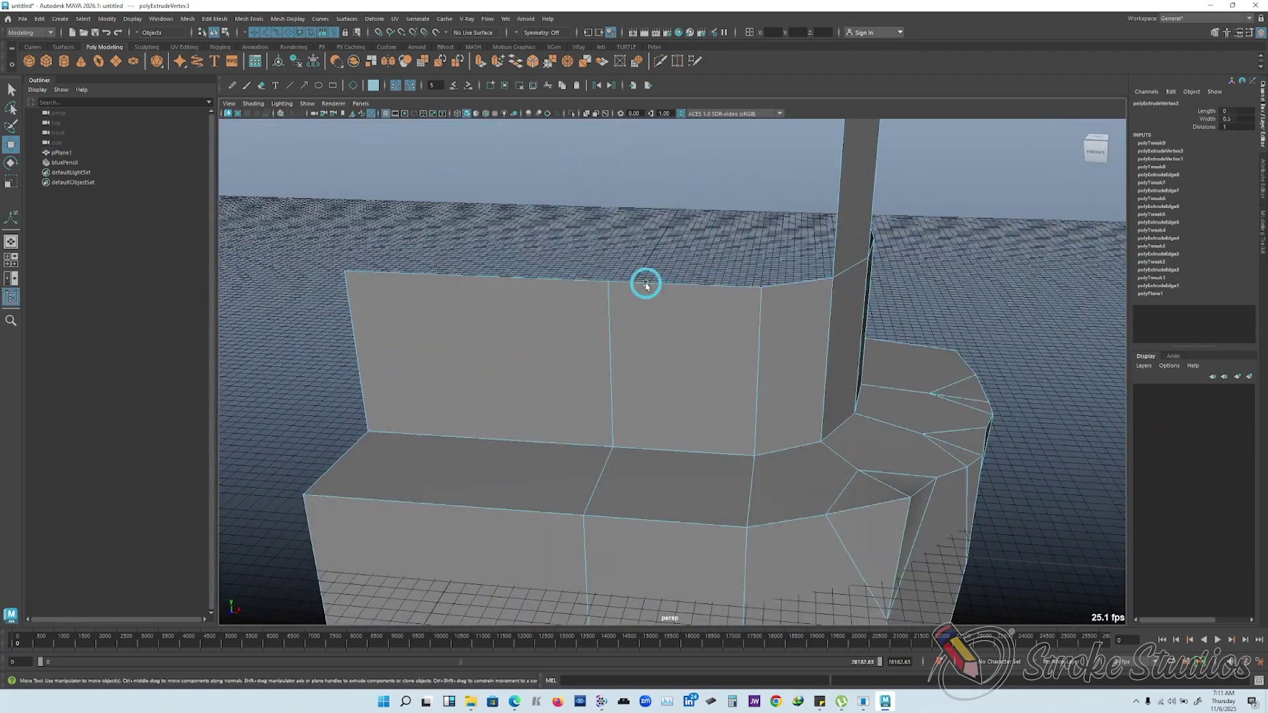
left_click(646, 284)
left_click_drag(722, 291, 729, 315, "alt")
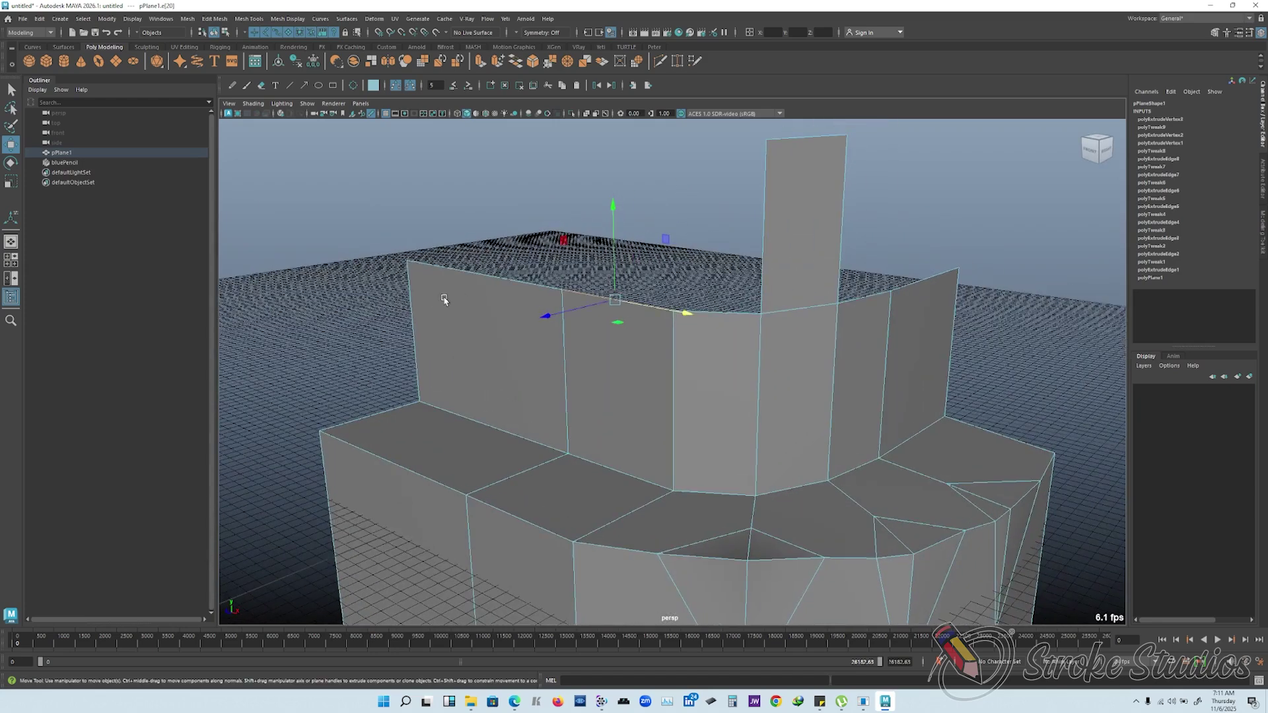
left_click(491, 281)
left_click_drag(491, 281, 557, 393, "alt")
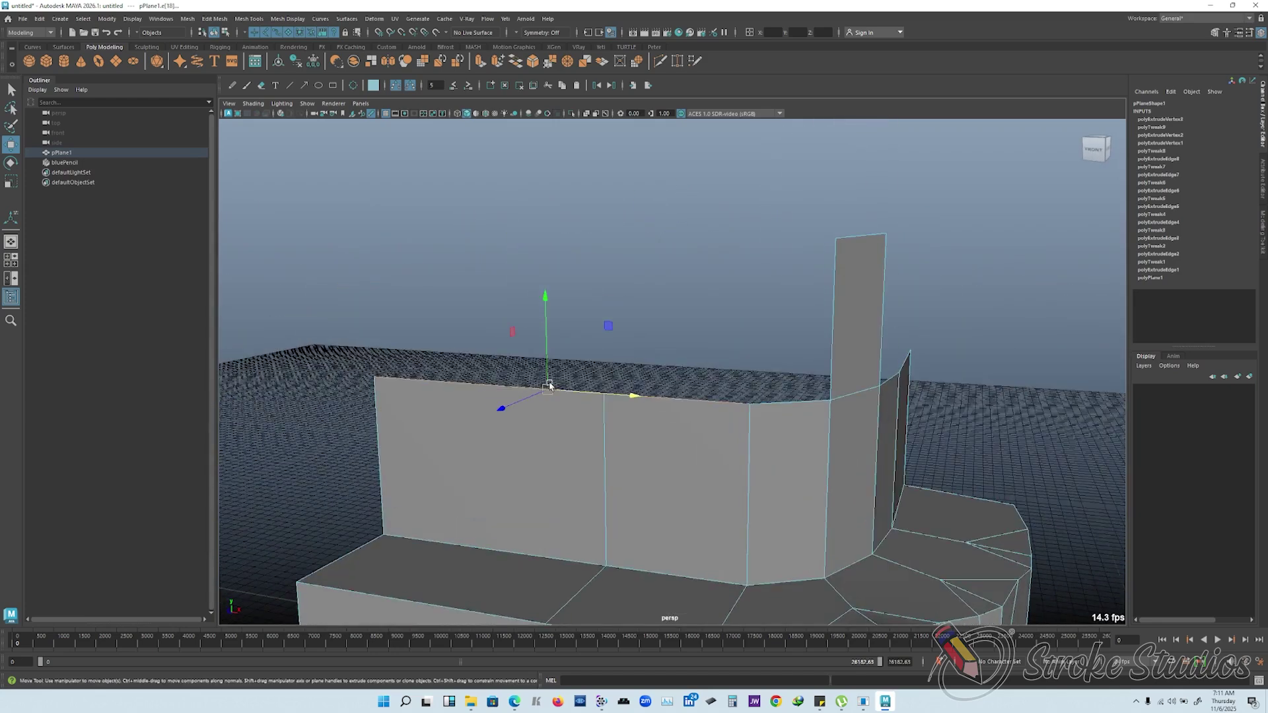
left_click_drag(506, 345, 575, 255, "alt")
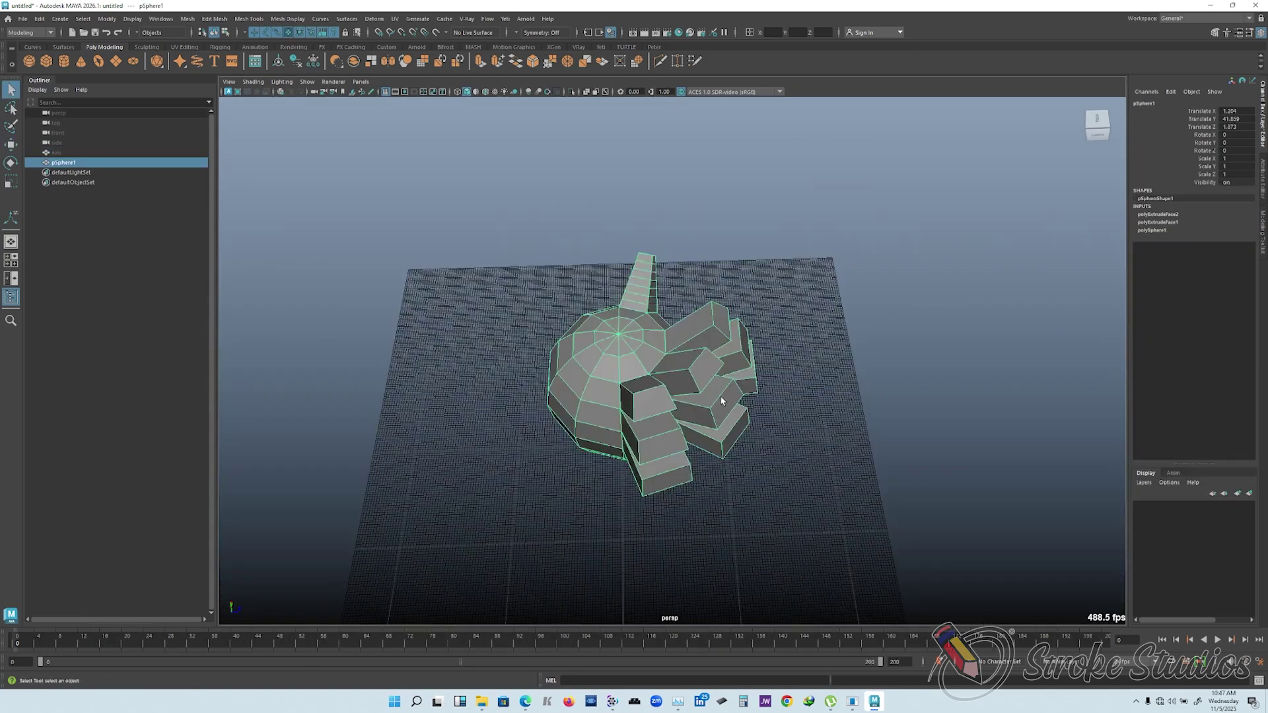
- Delete the extruded sphere from the scene
key("Delete")
scroll(561, 318, "down", 1)
scroll(560, 319, "up", 3)
middle_click_drag(563, 331, 600, 226, "alt")
scroll(562, 324, "up", 1)
middle_click_drag(515, 231, 555, 212, "alt")
- Create a large polygon cube on the grid and deselect it
left_click(45, 61)
left_click_drag(693, 328, 620, 255)
left_click_drag(651, 320, 709, 224, "alt")
key("w")
left_click(687, 175)
left_click_drag(690, 270, 651, 311, "alt")
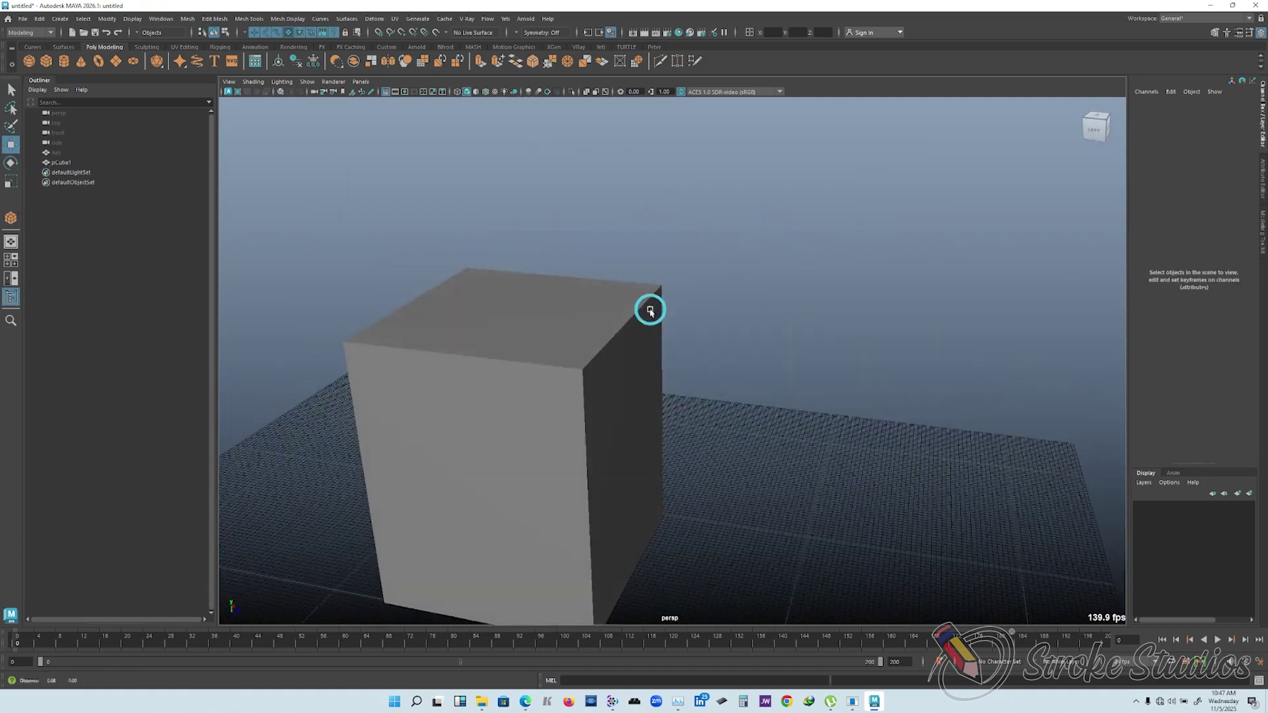
- Select the cube, switch to edge selection and select one edge of its top face
right_click_drag(652, 311, 676, 295, "alt")
left_click(674, 318)
left_click_drag(674, 318, 689, 276, "alt")
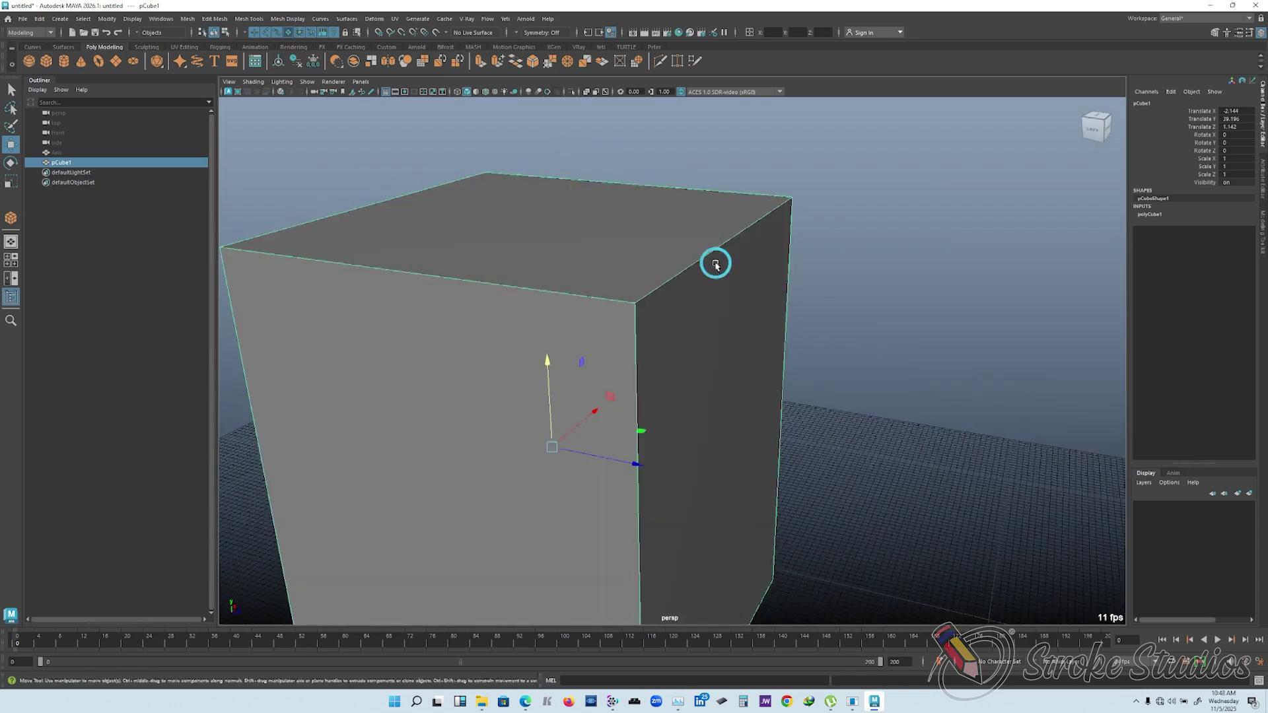
left_click_drag(721, 265, 701, 259, "alt")
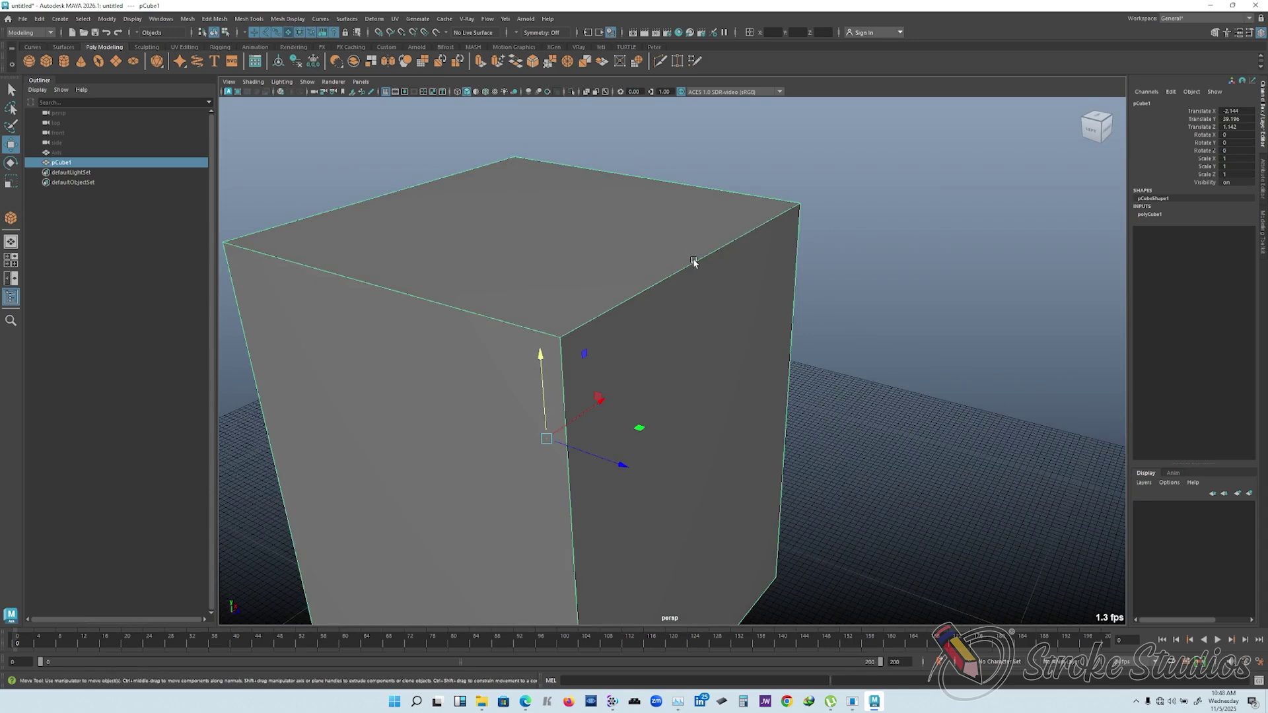
left_click_drag(706, 251, 818, 231, "alt")
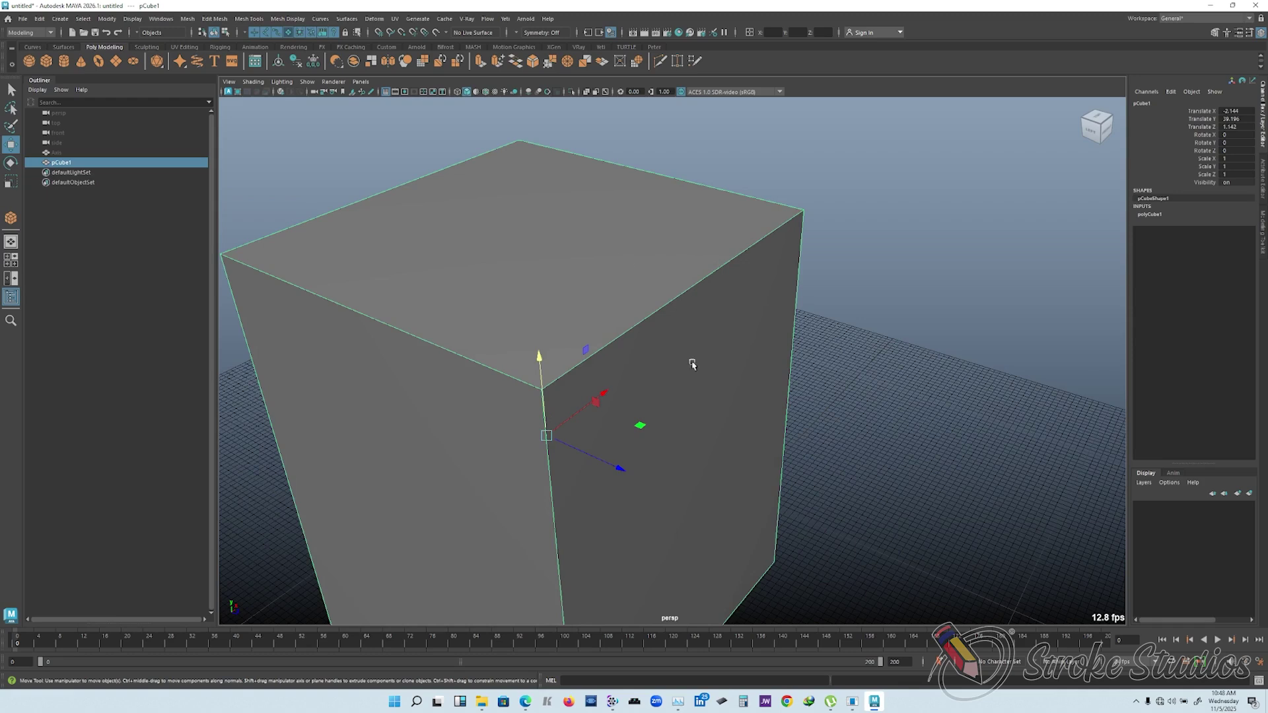
right_click_drag(688, 233, 685, 215)
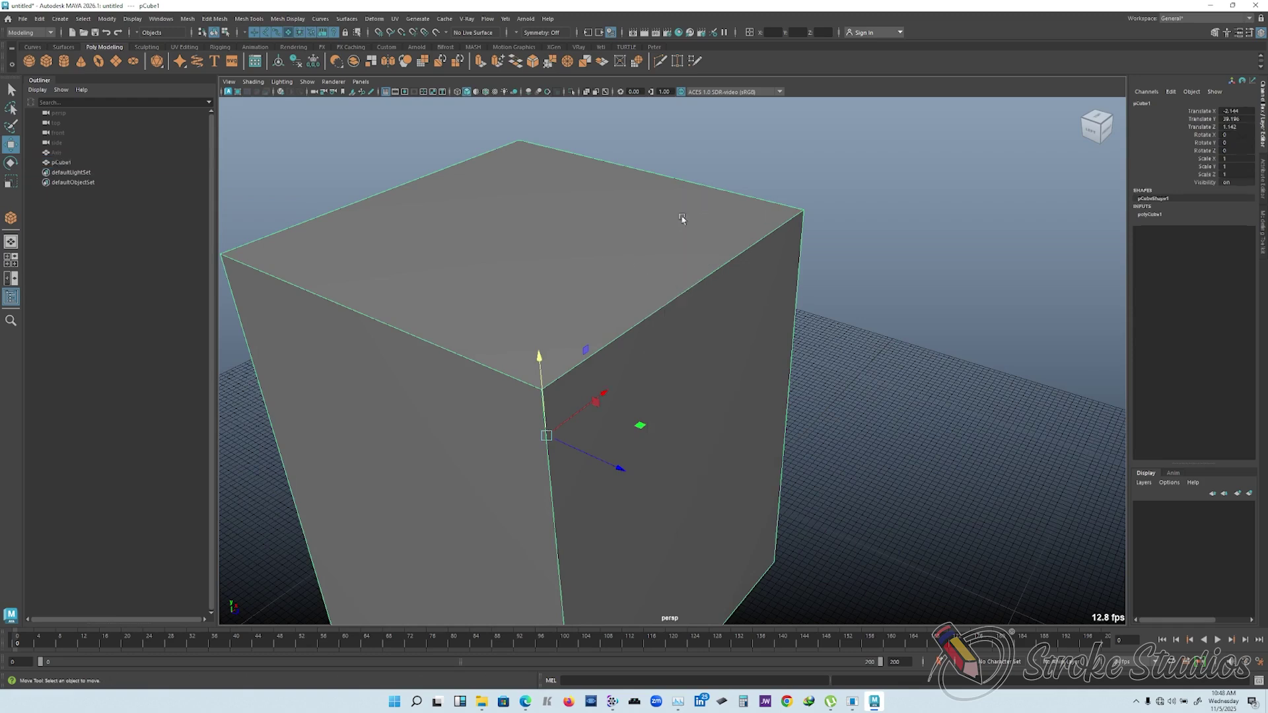
left_click(687, 291)
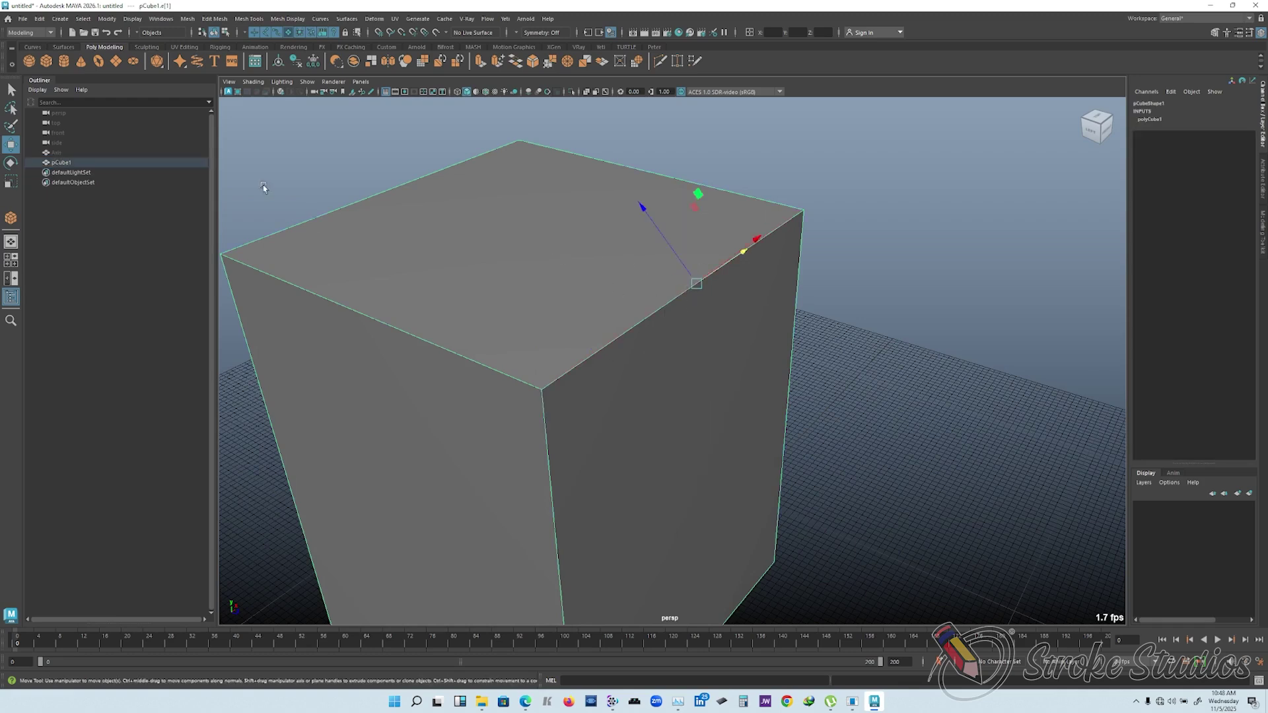
- Display the edge component IDs on the cube
left_click(132, 18)
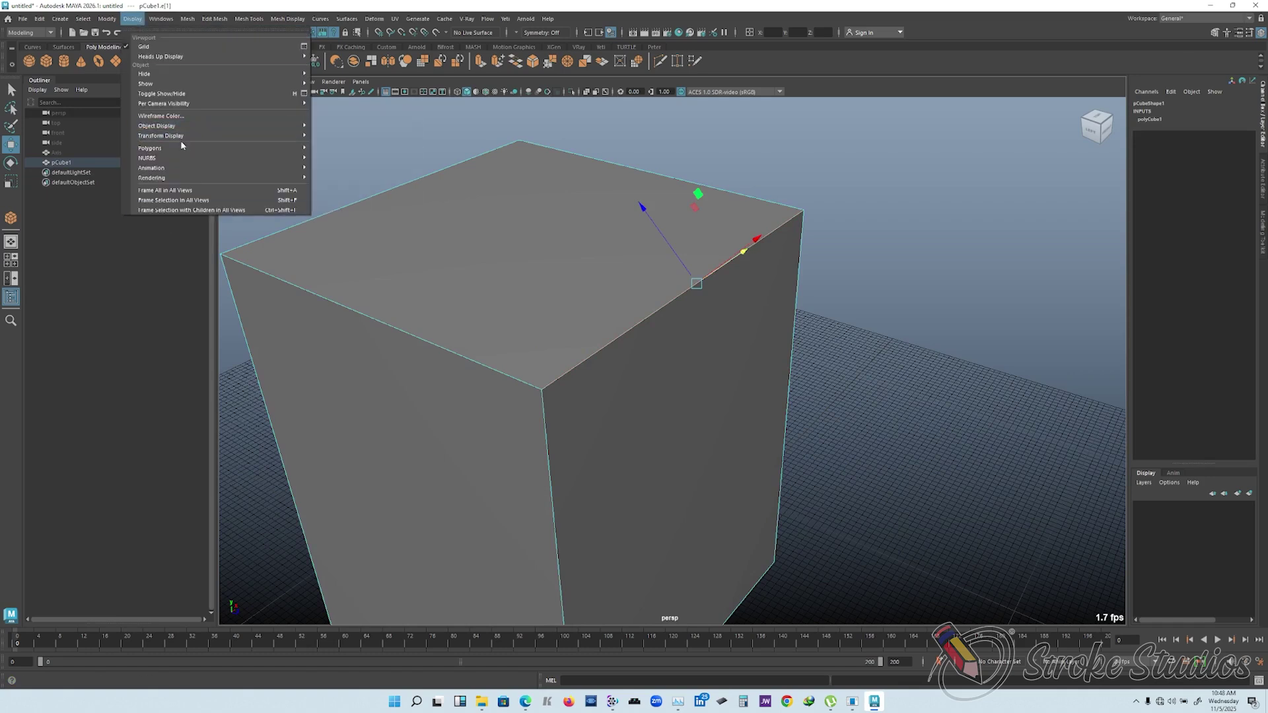
mouse_move(184, 147)
mouse_move(355, 232)
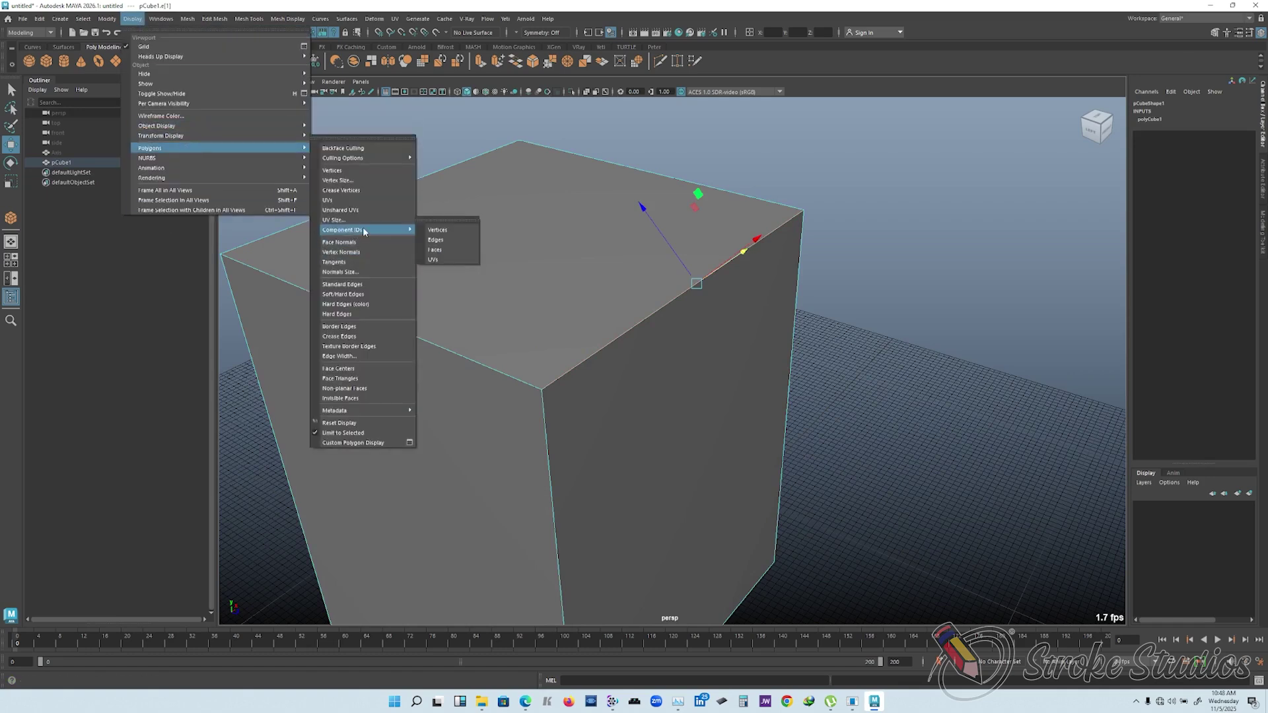
left_click(435, 240)
left_click_drag(695, 350, 713, 314, "alt")
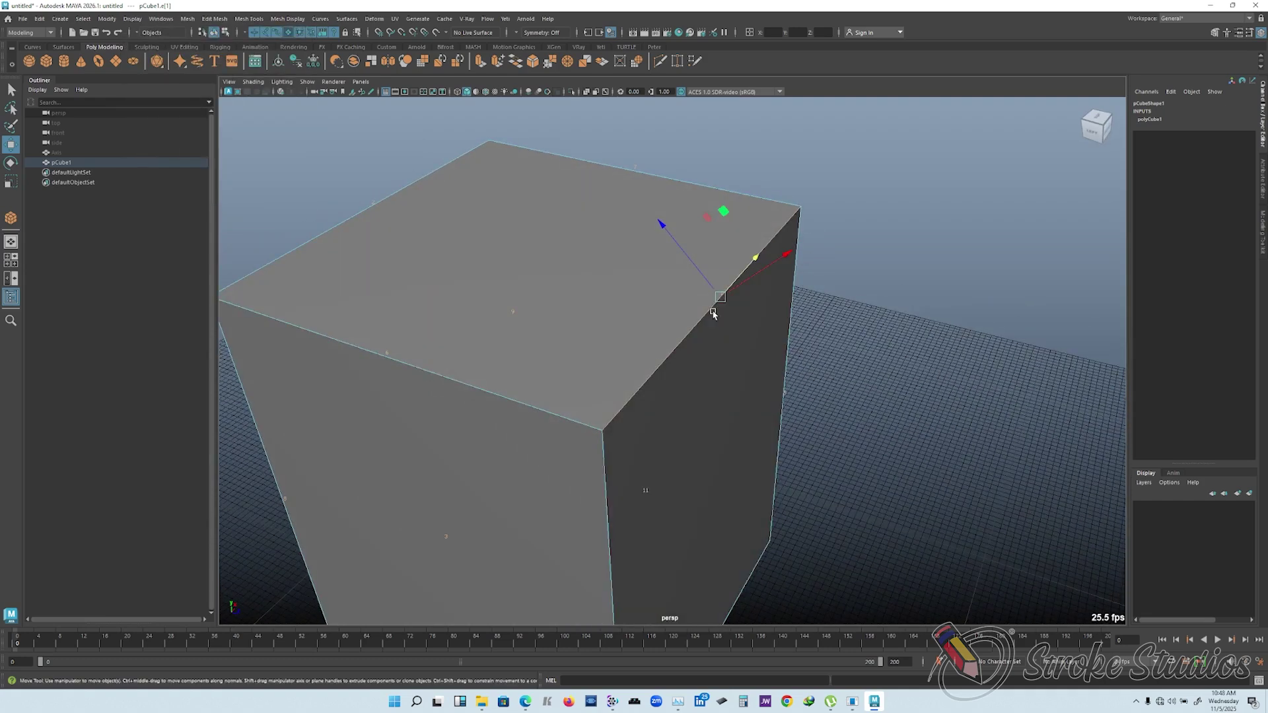
- Deselect and reselect the cube's top edge while examining its displayed ID from several angles
left_click(968, 286)
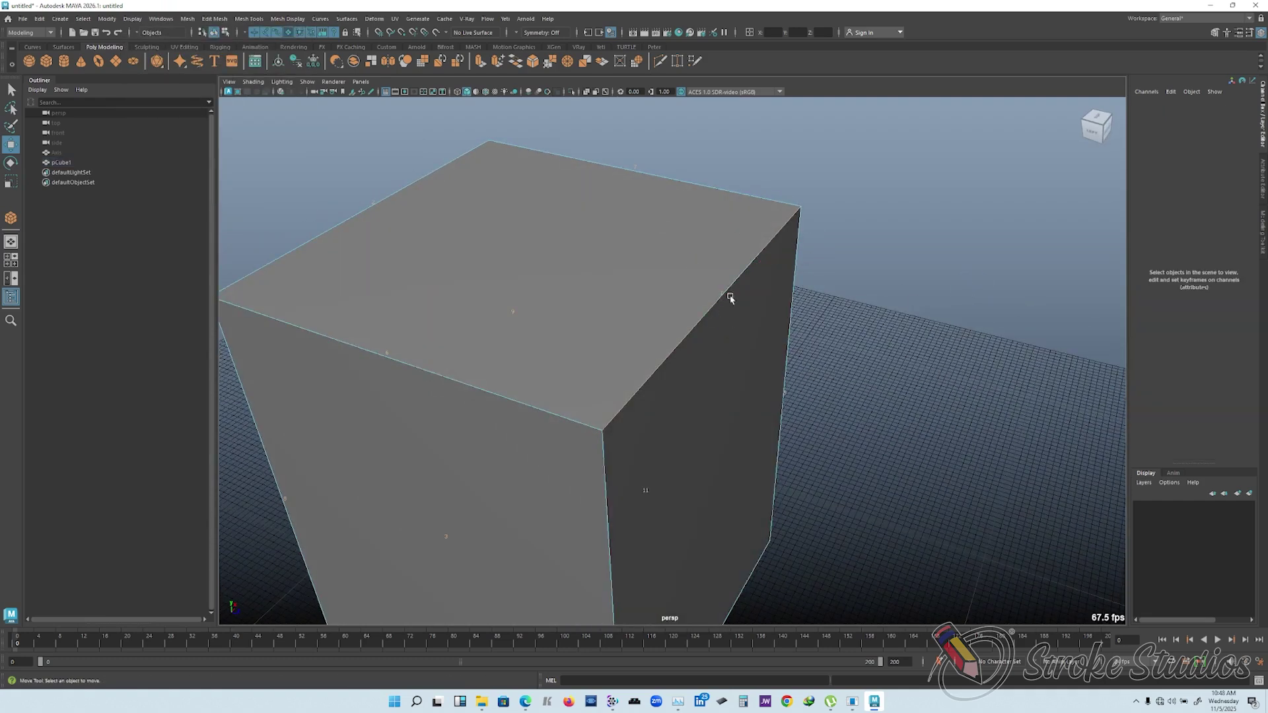
left_click_drag(734, 288, 711, 301, "alt")
left_click(690, 294)
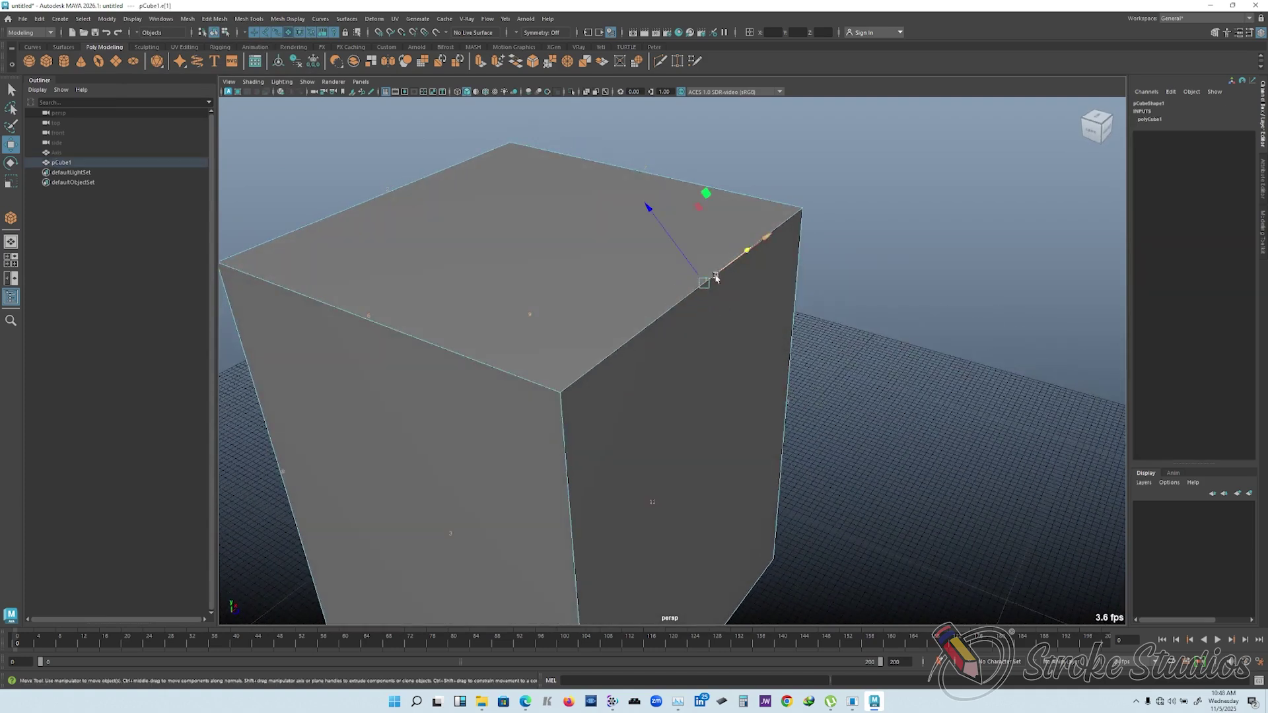
left_click_drag(772, 380, 687, 277, "alt")
left_click_drag(591, 294, 672, 314, "alt")
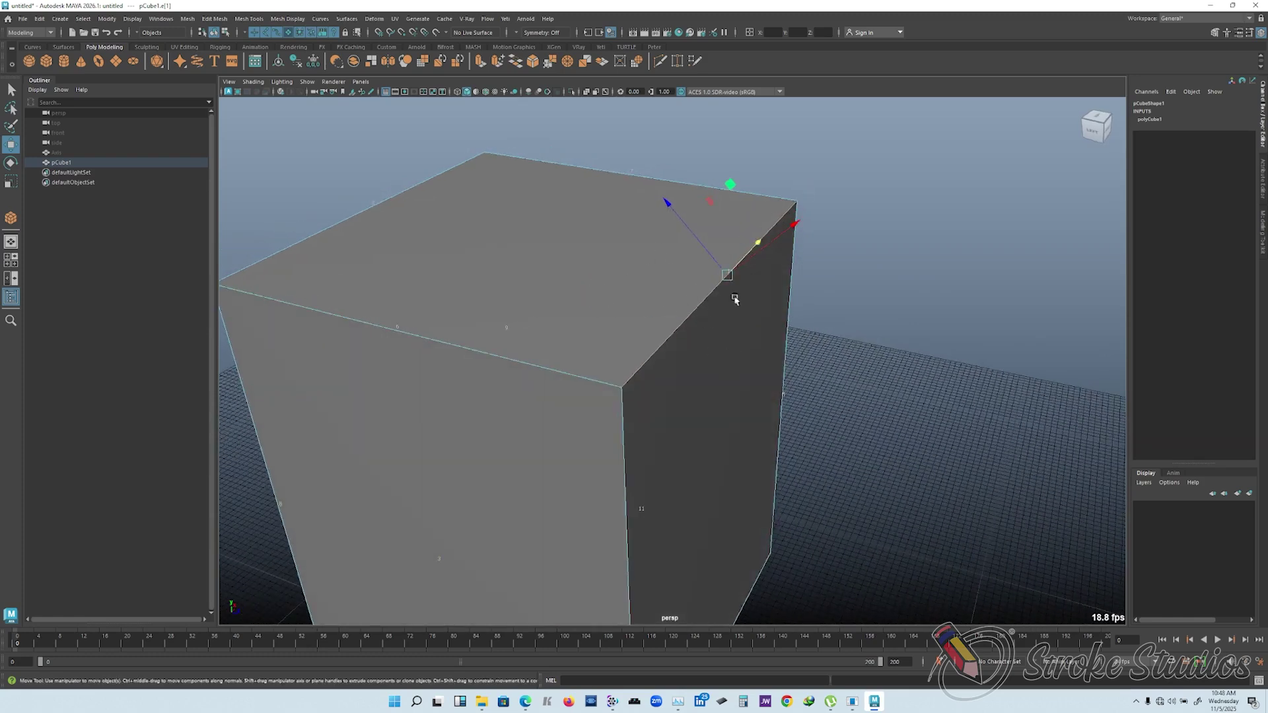
- Reset the cube's polygon display to hide the component IDs
left_click(132, 18)
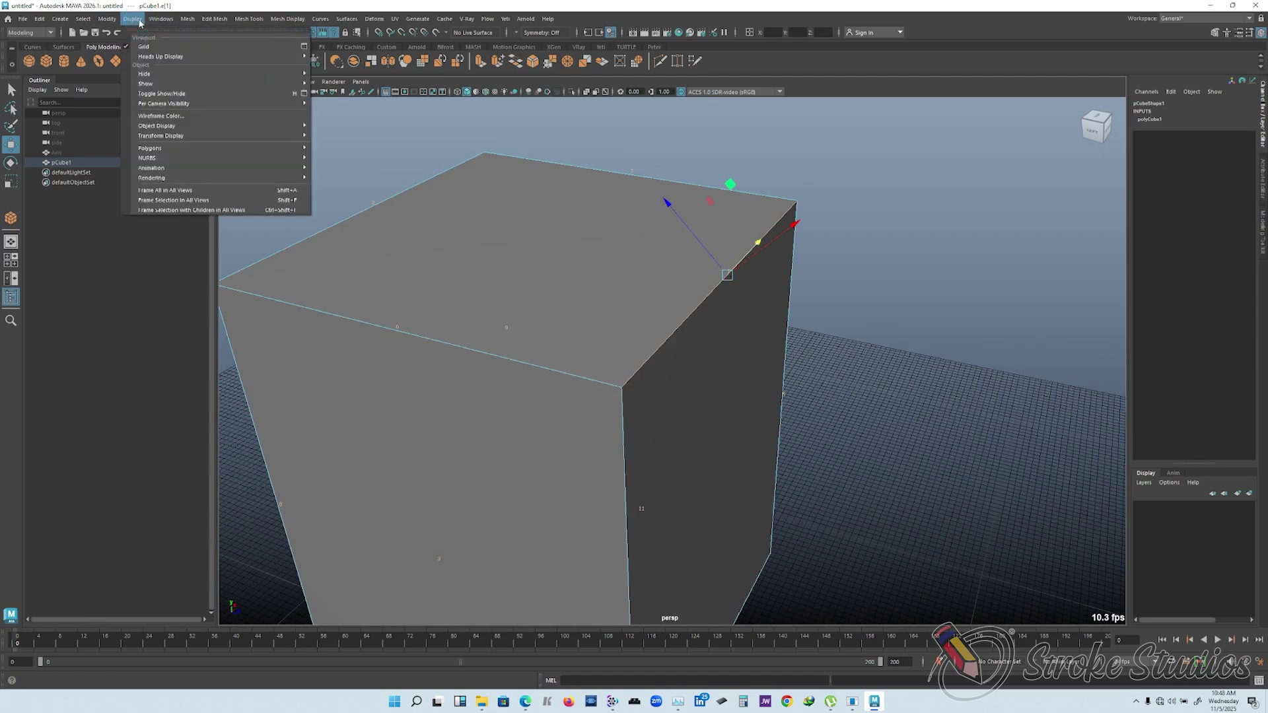
mouse_move(182, 167)
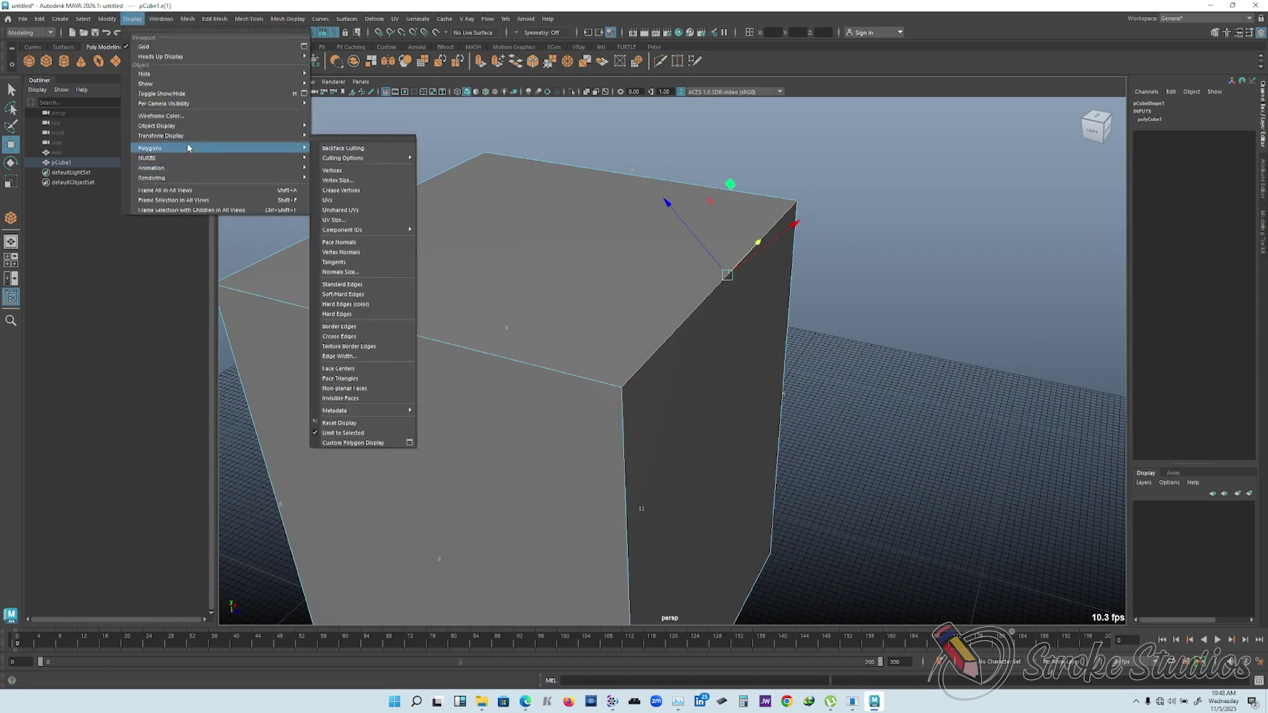
left_click(343, 424)
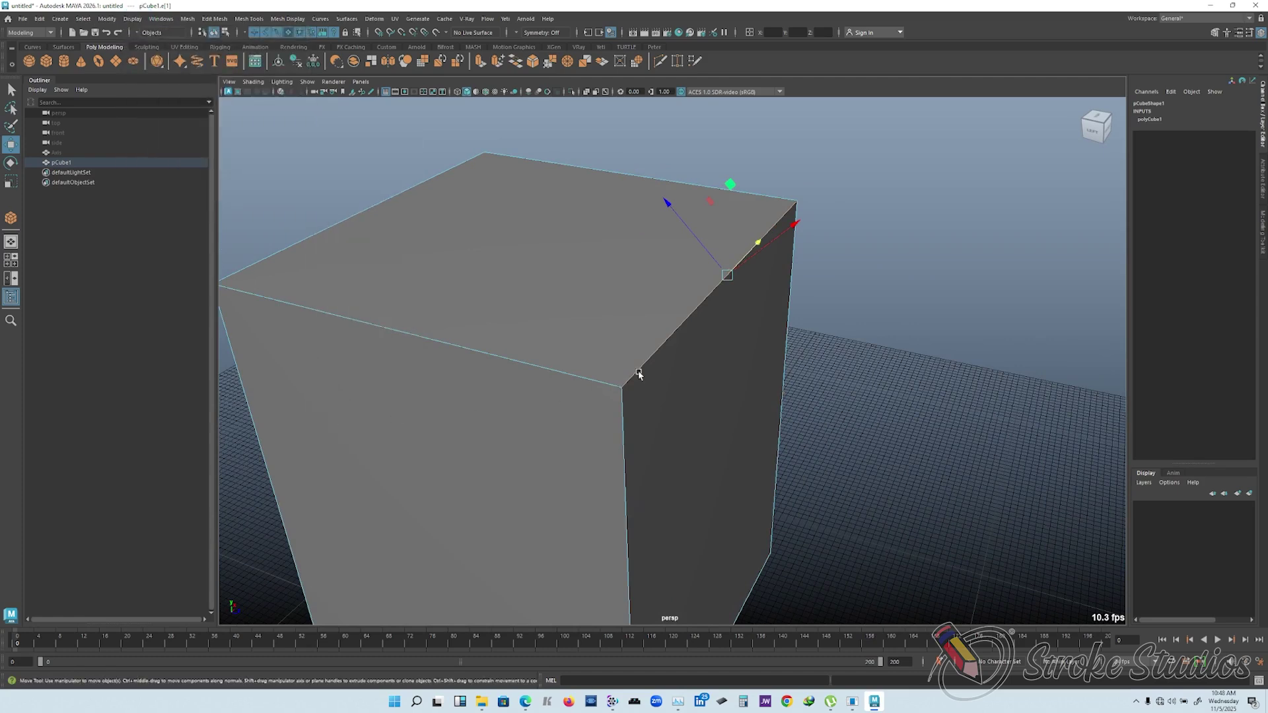
- Bevel the selected top edge of the cube and set the bevel's Fraction to 0
left_click_drag(639, 375, 730, 270, "alt")
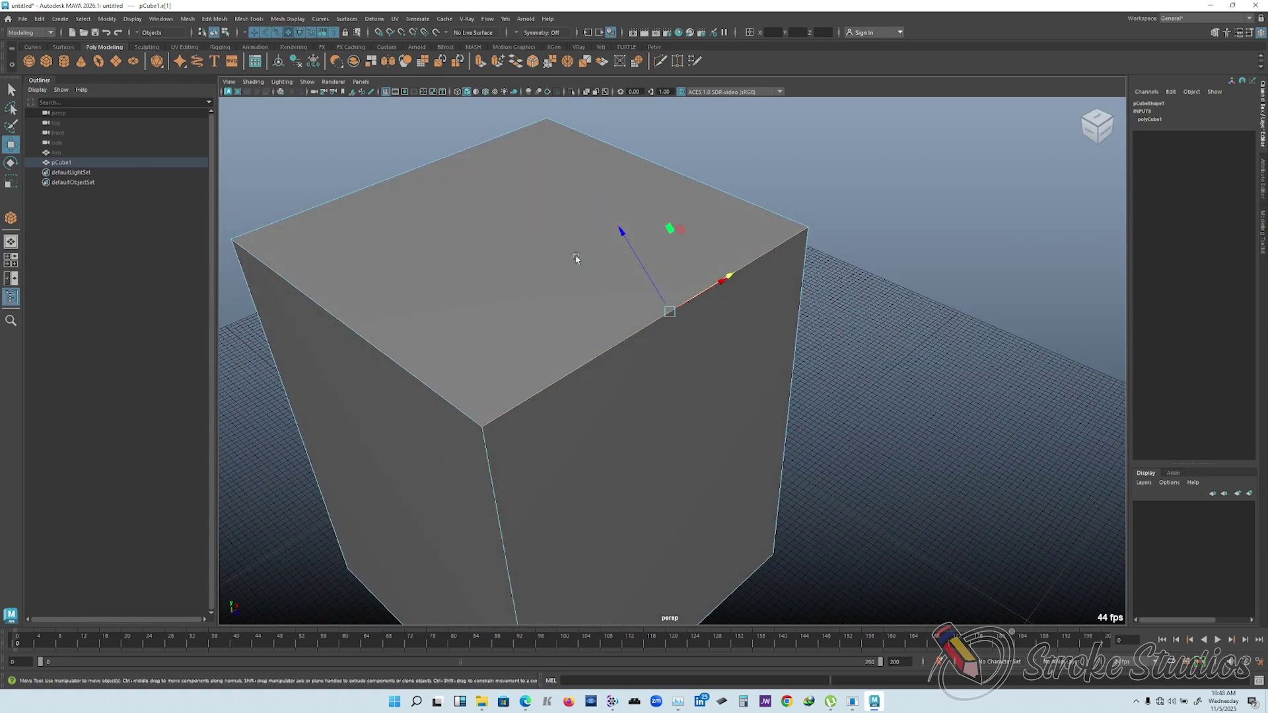
left_click_drag(598, 341, 663, 284, "alt")
scroll(732, 419, "down", 2)
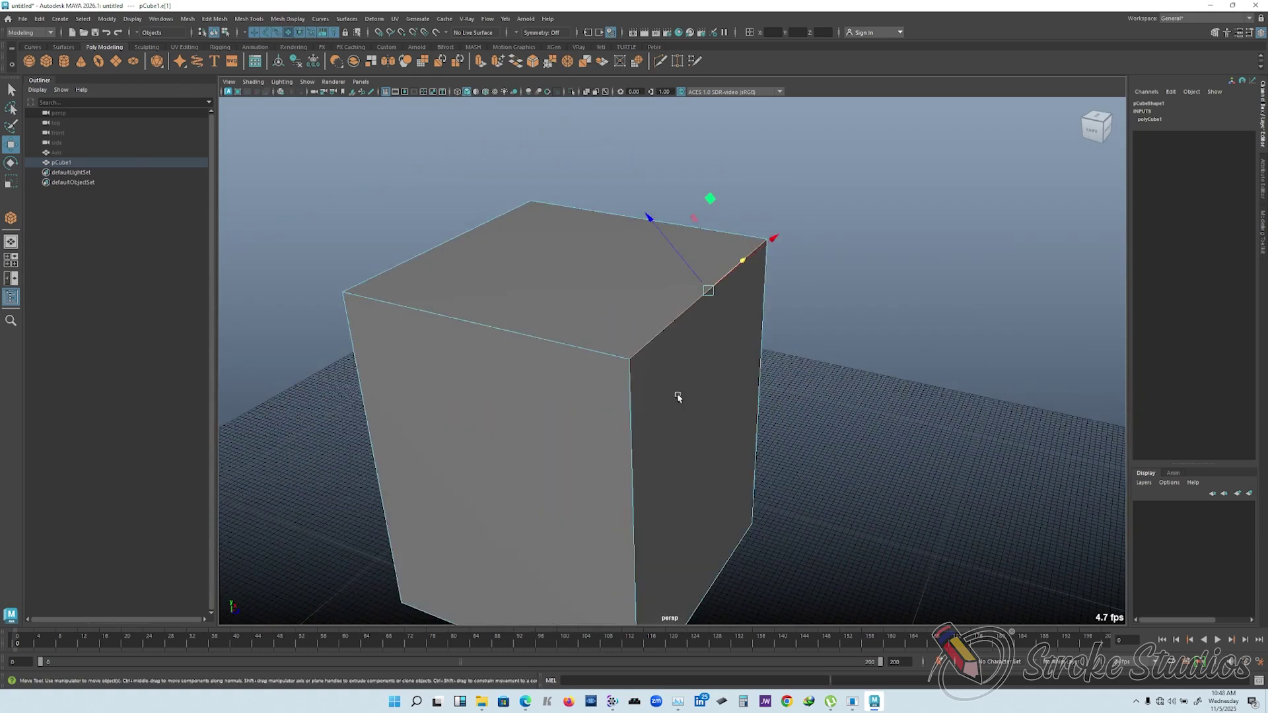
key("ctrl+b")
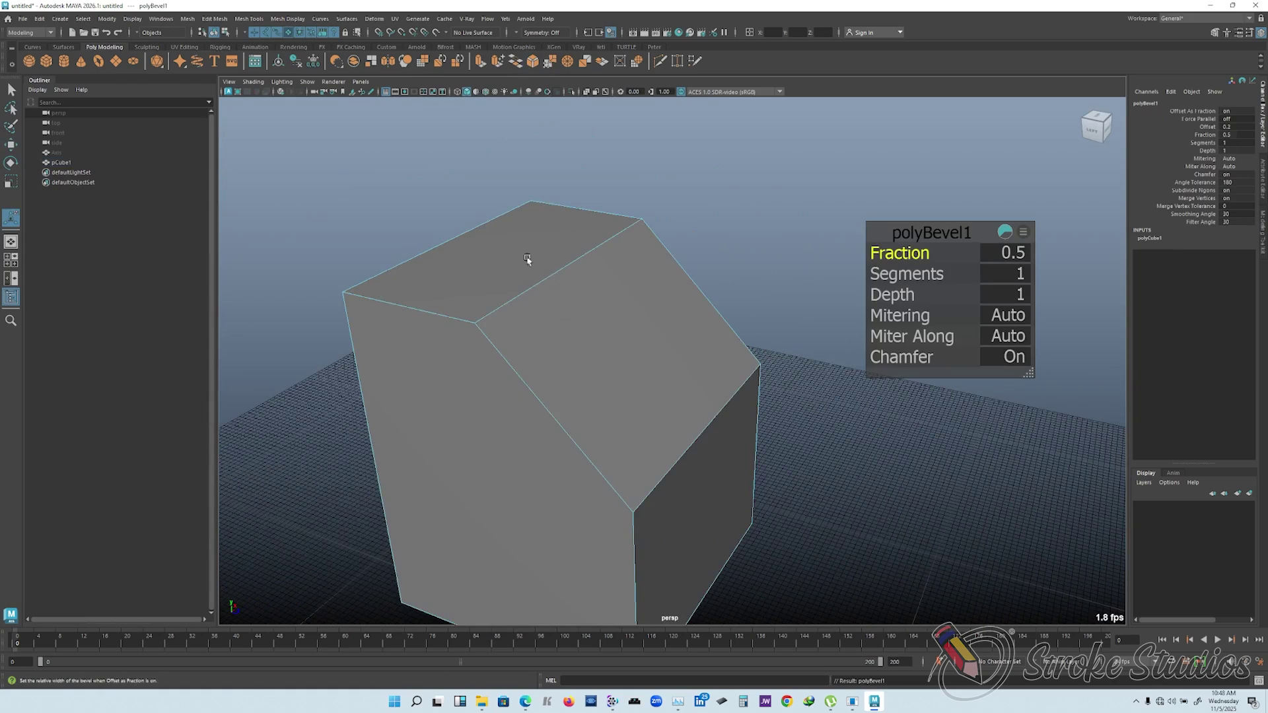
left_click_drag(625, 332, 664, 327, "alt")
middle_click_drag(948, 264, 792, 254)
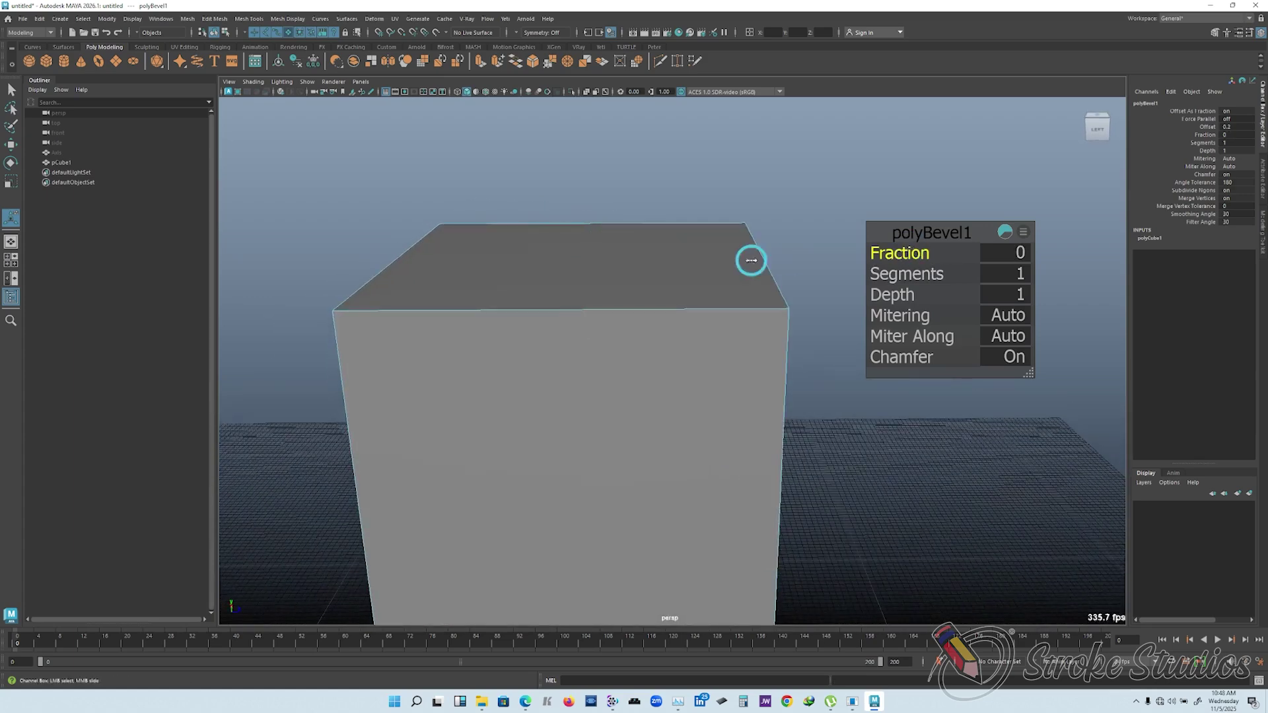
left_click_drag(745, 249, 736, 264, "alt")
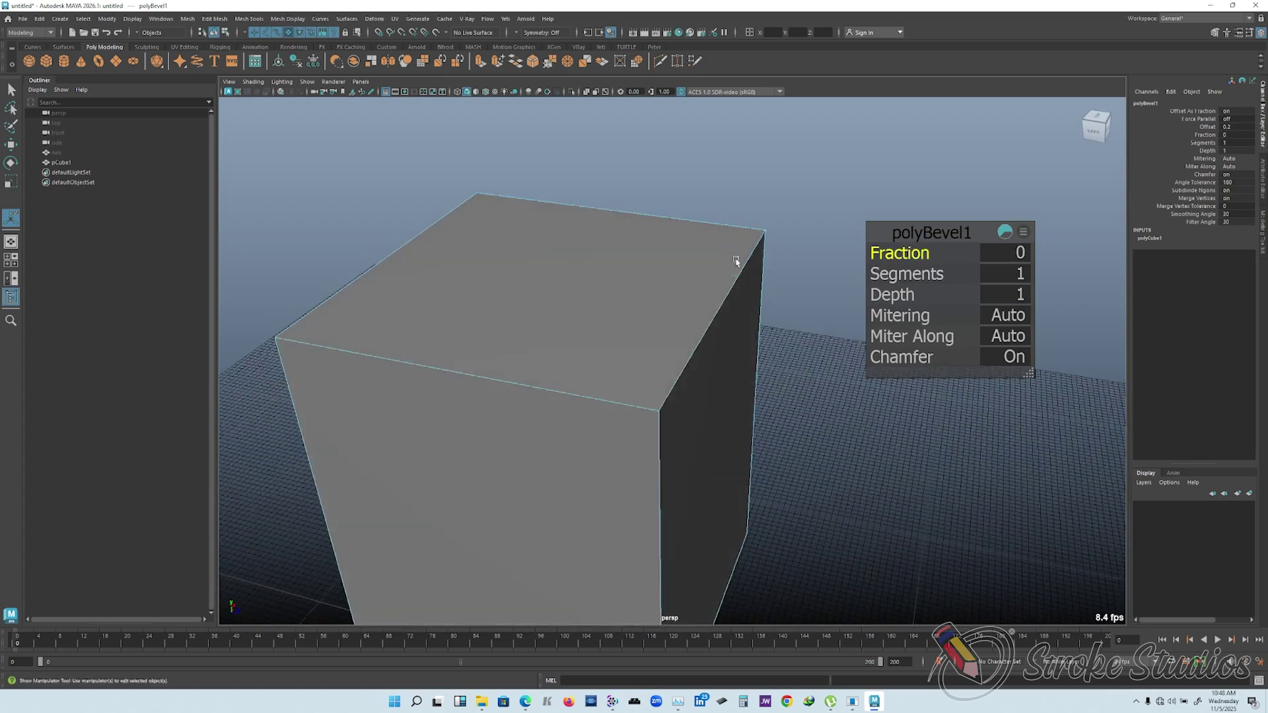
left_click_drag(620, 365, 716, 254, "alt")
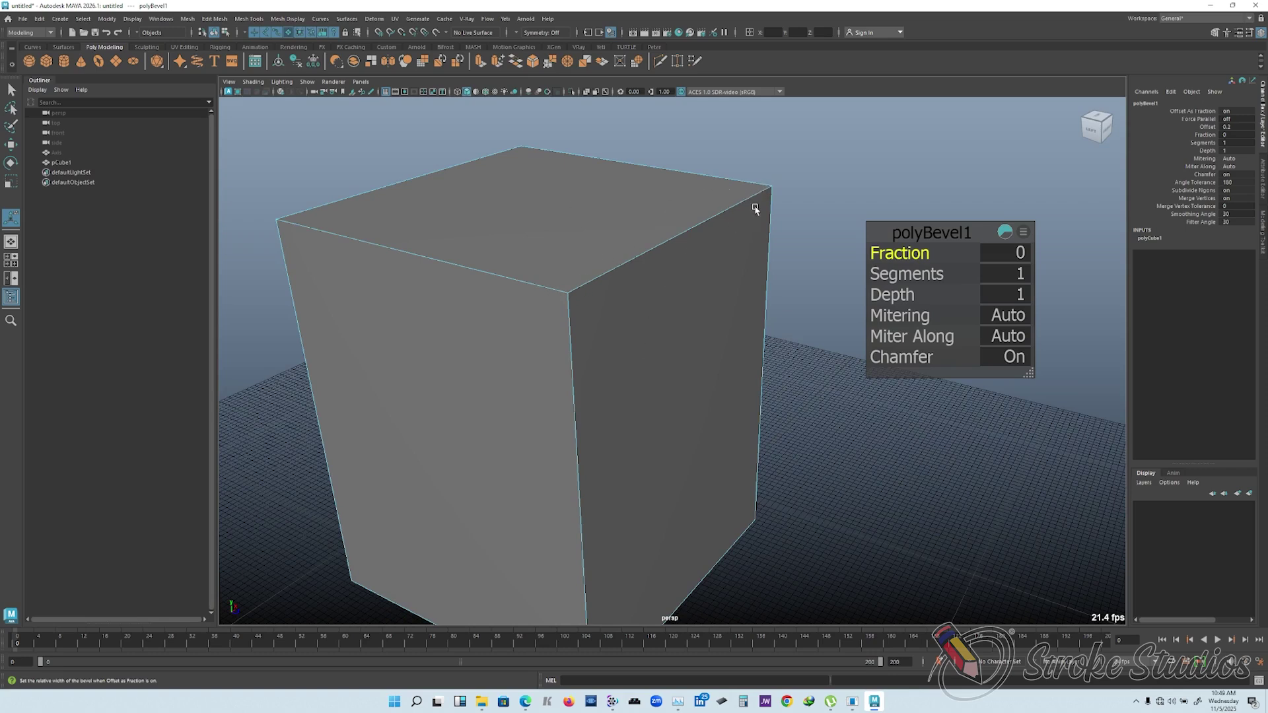
- Undo the last Fraction change on the cube's bevel and set Fraction to 0.39
left_click(710, 220)
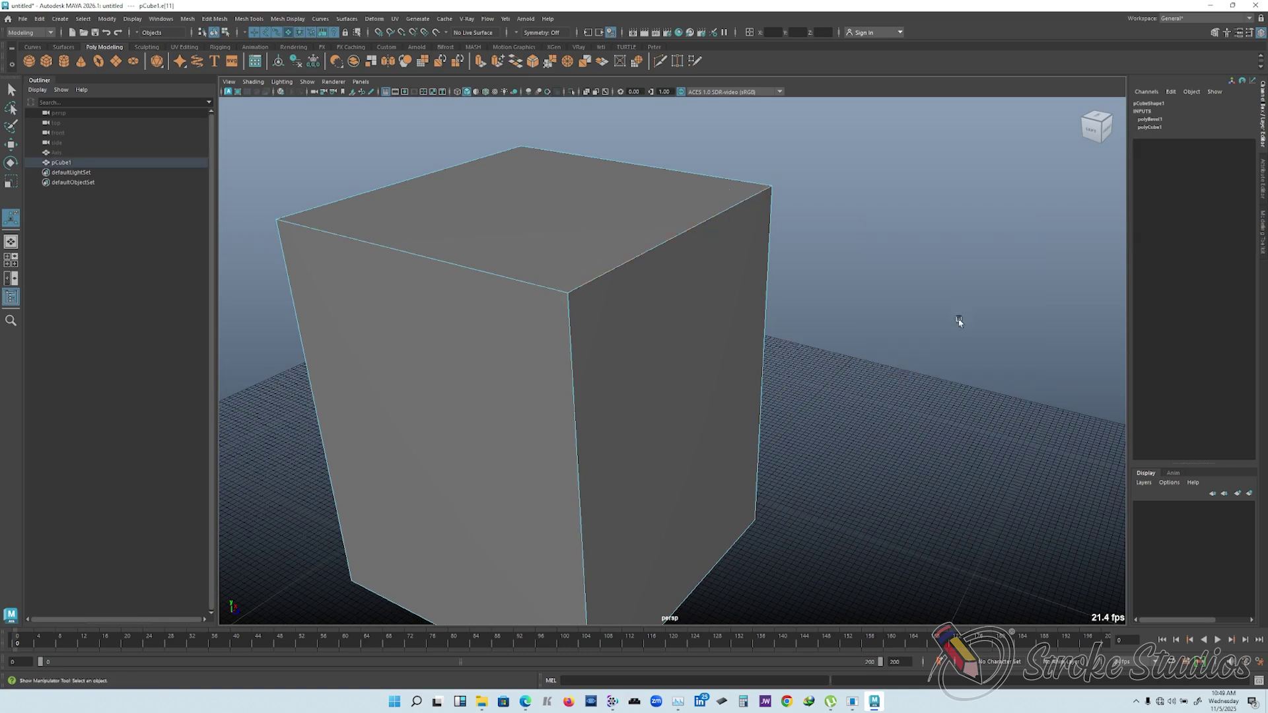
key("ctrl+z")
key("ctrl+z")
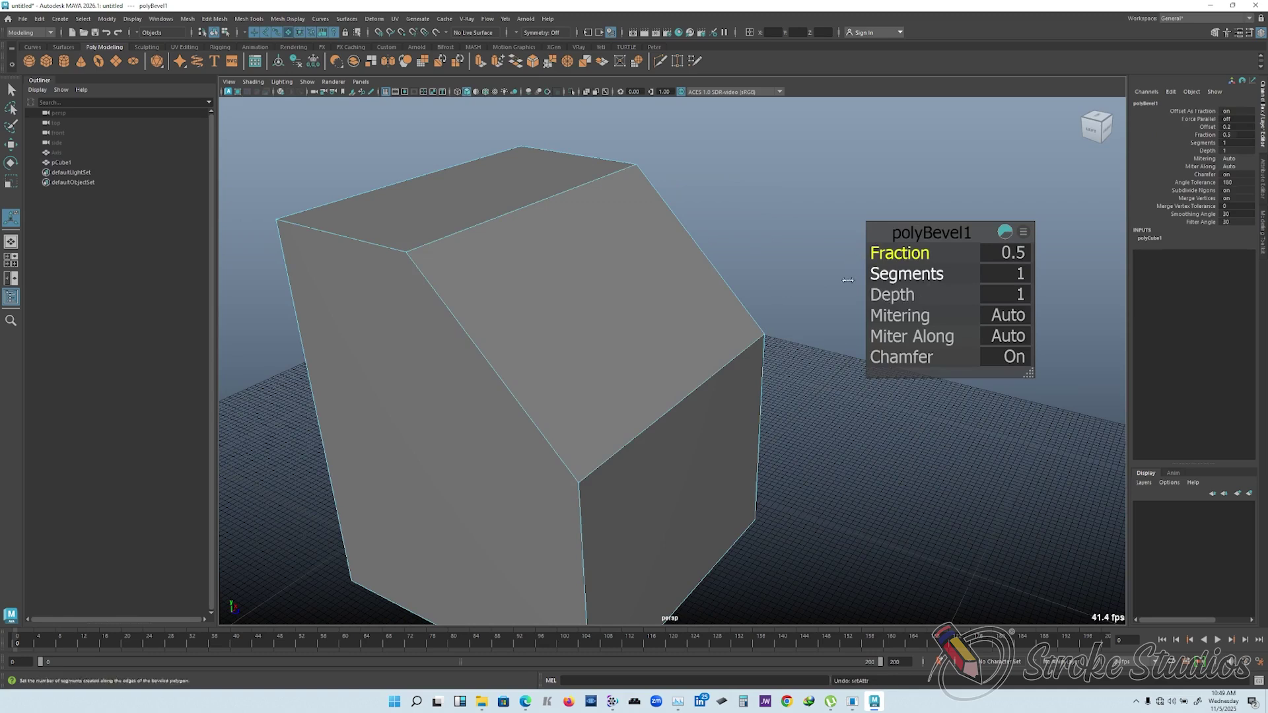
left_click_drag(662, 239, 707, 250, "alt")
mouse_move(904, 256)
left_mouse_down()
mouse_move(882, 253)
mouse_move(906, 252)
left_mouse_up()
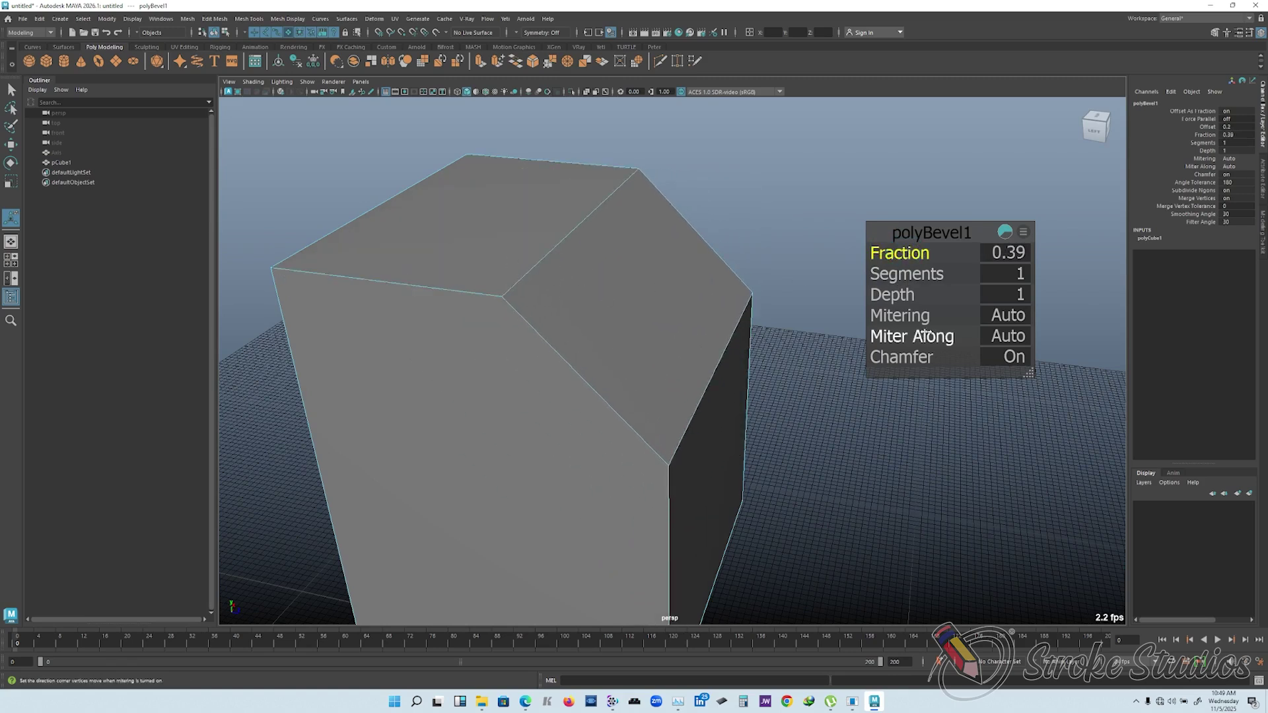
- Try the cube's edge bevel with 4 and 5 Segments, and set Segments back to 1
left_click_drag(594, 277, 647, 235, "alt")
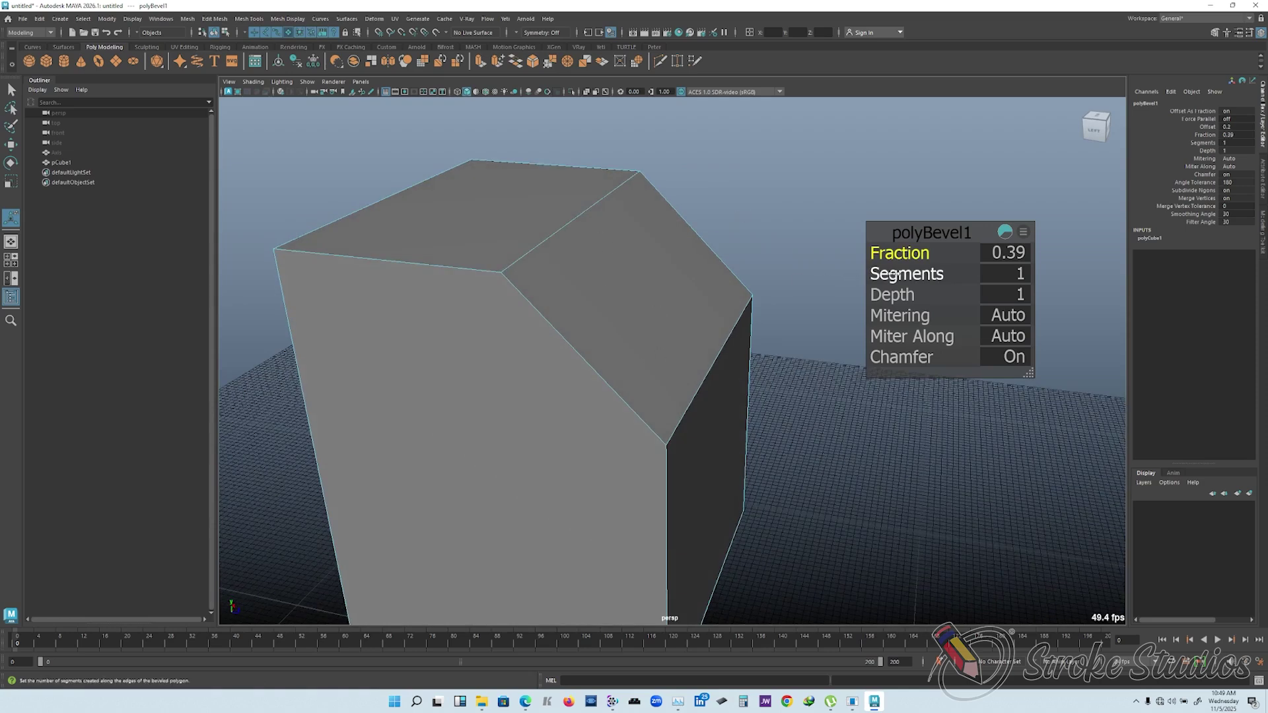
mouse_move(893, 276)
left_mouse_down()
mouse_move(927, 276)
mouse_move(892, 276)
mouse_move(919, 274)
mouse_move(902, 277)
left_mouse_up()
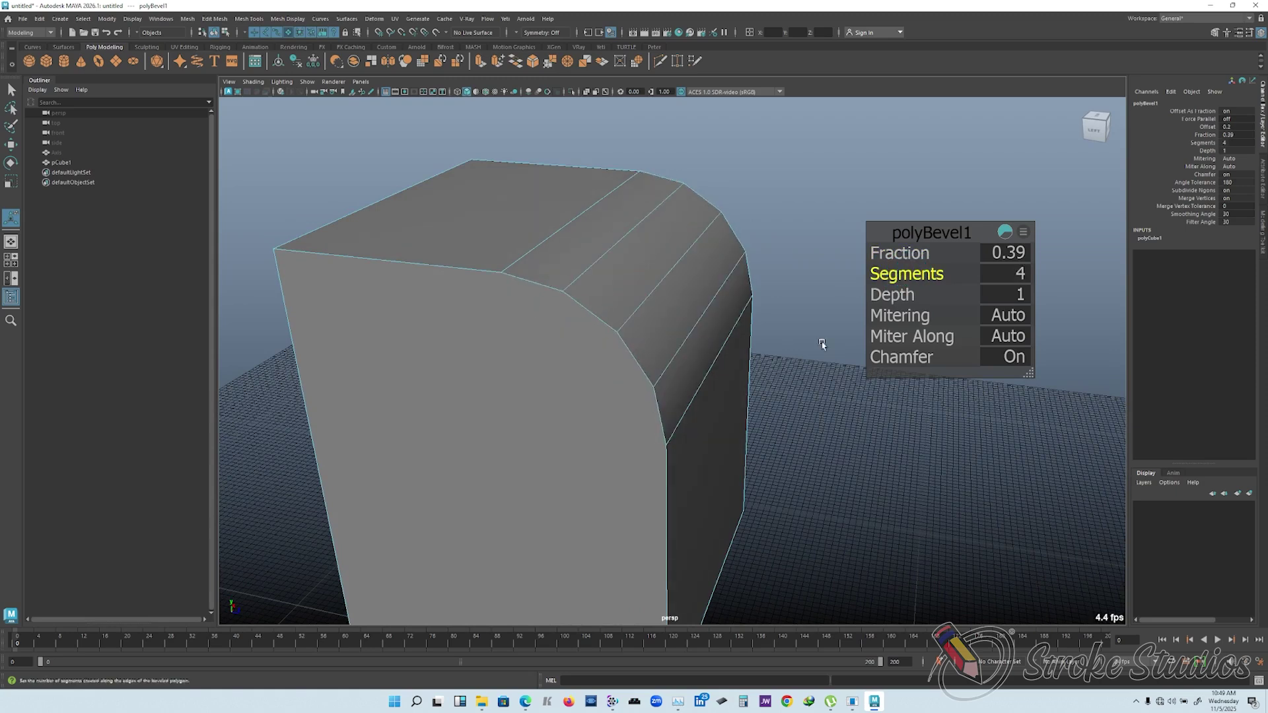
mouse_move(652, 286)
left_mouse_down("alt")
mouse_move(640, 284)
mouse_move(651, 280)
left_mouse_up("alt")
left_click_drag(700, 241, 694, 250, "alt")
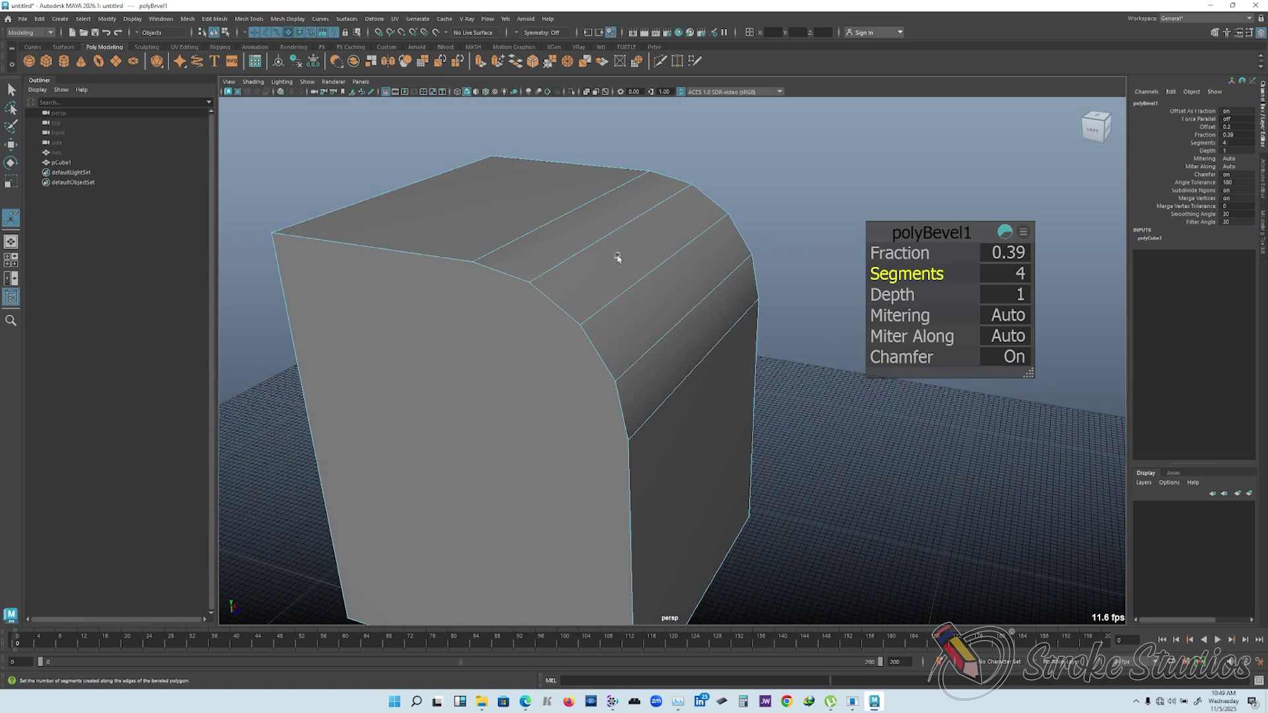
left_click_drag(924, 275, 938, 275)
left_click_drag(710, 330, 538, 244, "alt")
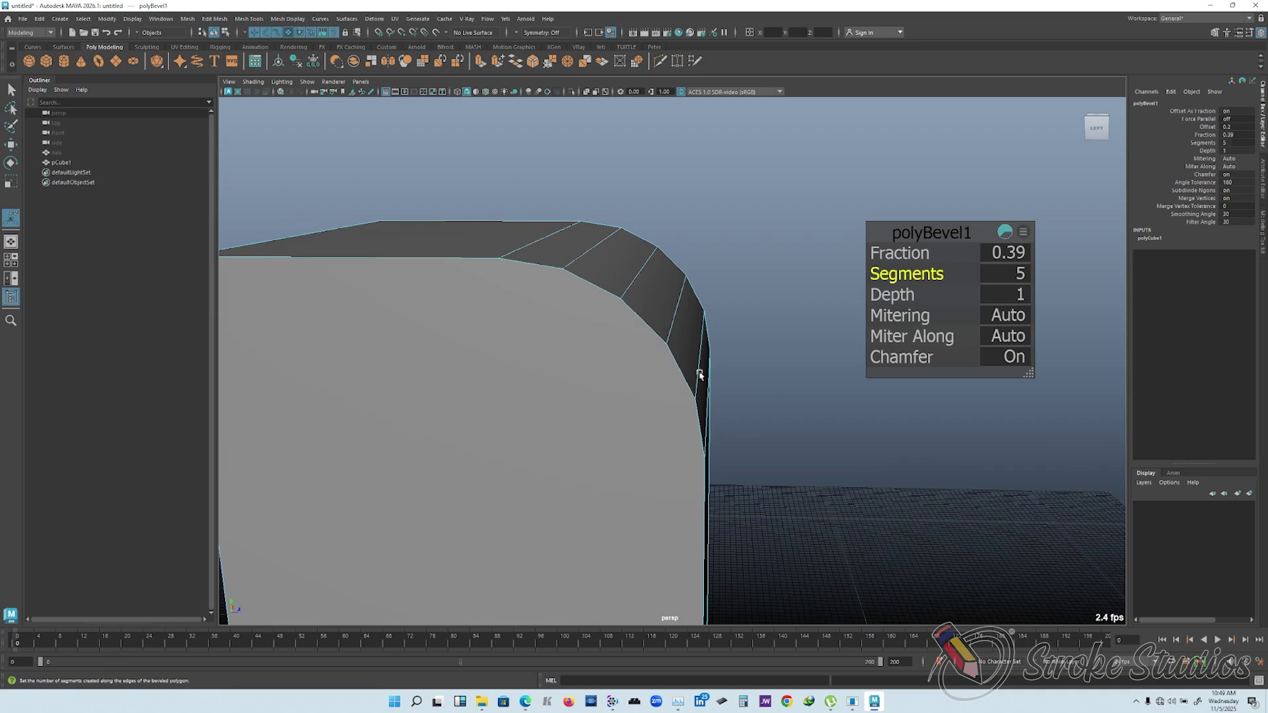
left_click_drag(665, 259, 670, 255, "alt")
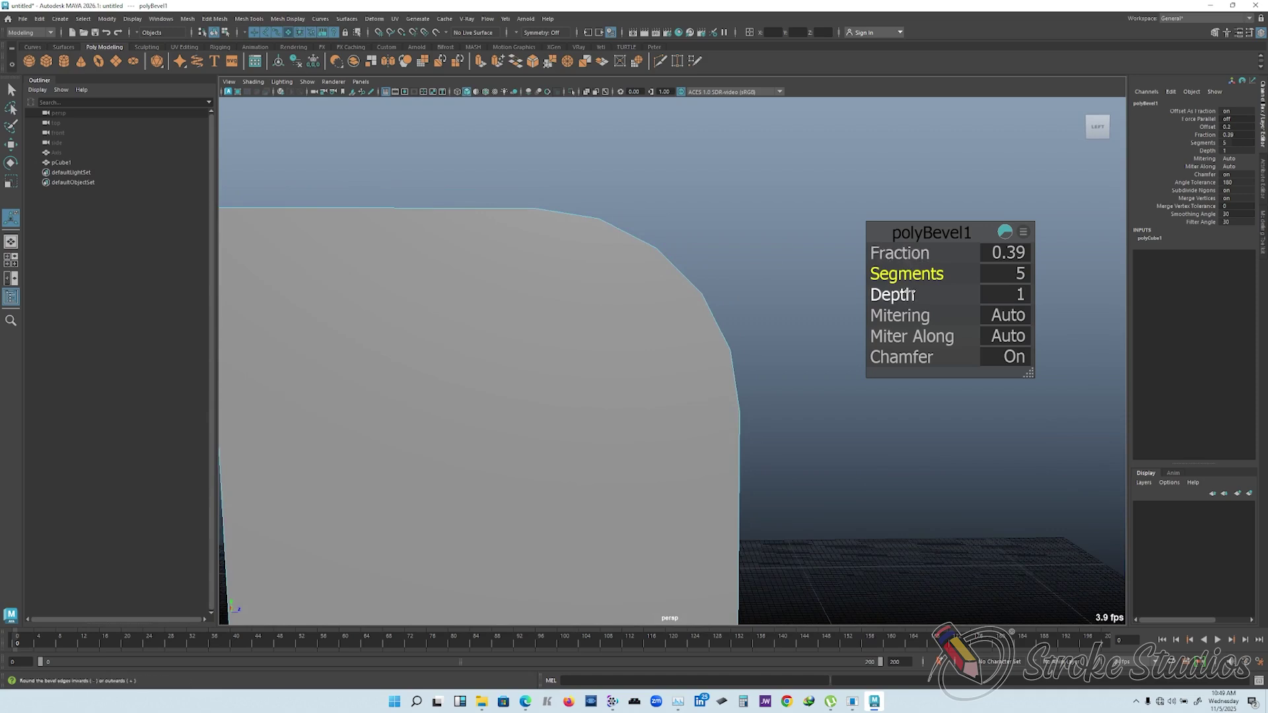
left_click_drag(914, 276, 717, 289)
left_click_drag(556, 256, 562, 247, "alt")
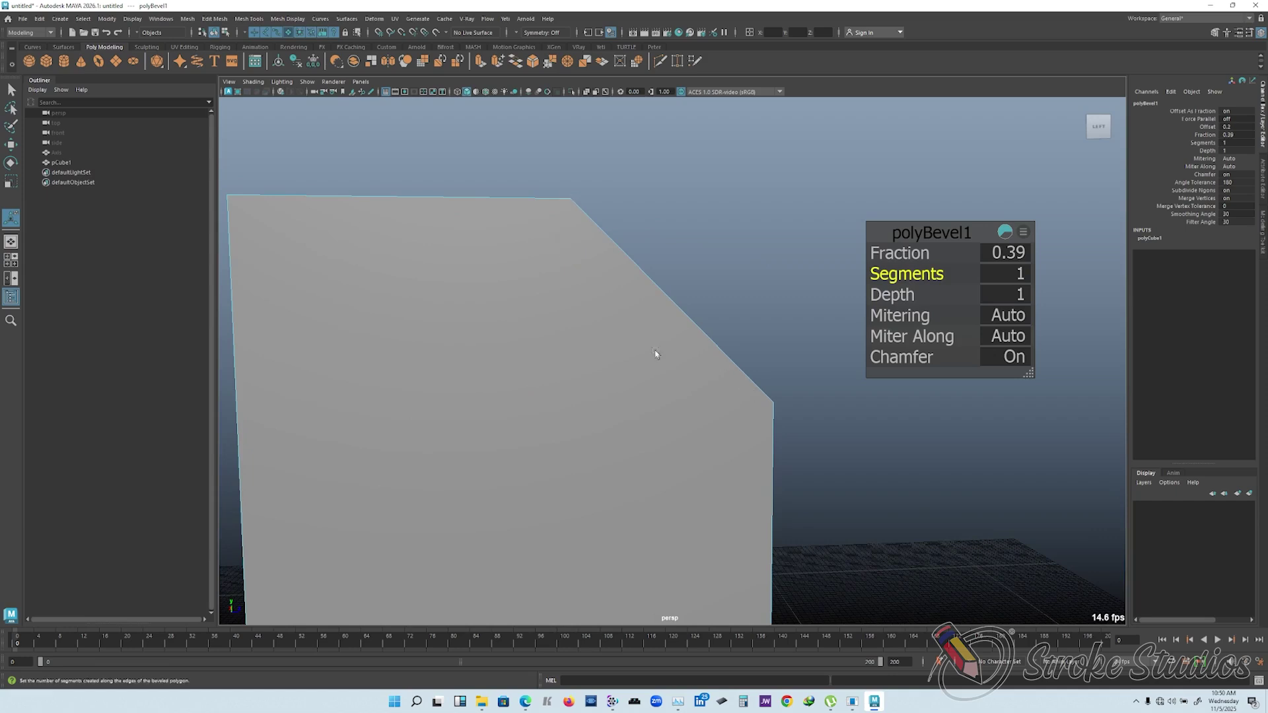
- Sketch with Blue Pencil an outward arc labelled +1 and an inward arc labelled -1 across the beveled corner
left_click(371, 91)
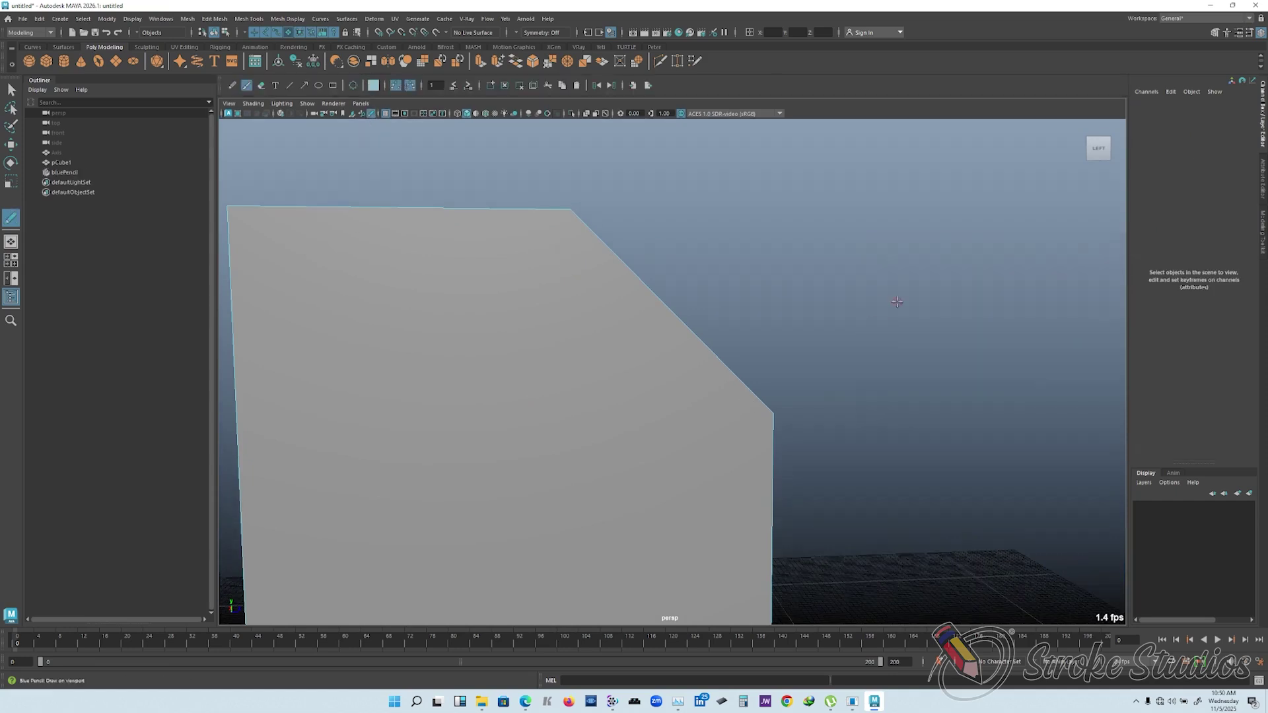
mouse_move(571, 208)
left_mouse_down()
mouse_move(733, 251)
mouse_move(778, 362)
mouse_move(778, 415)
left_mouse_up()
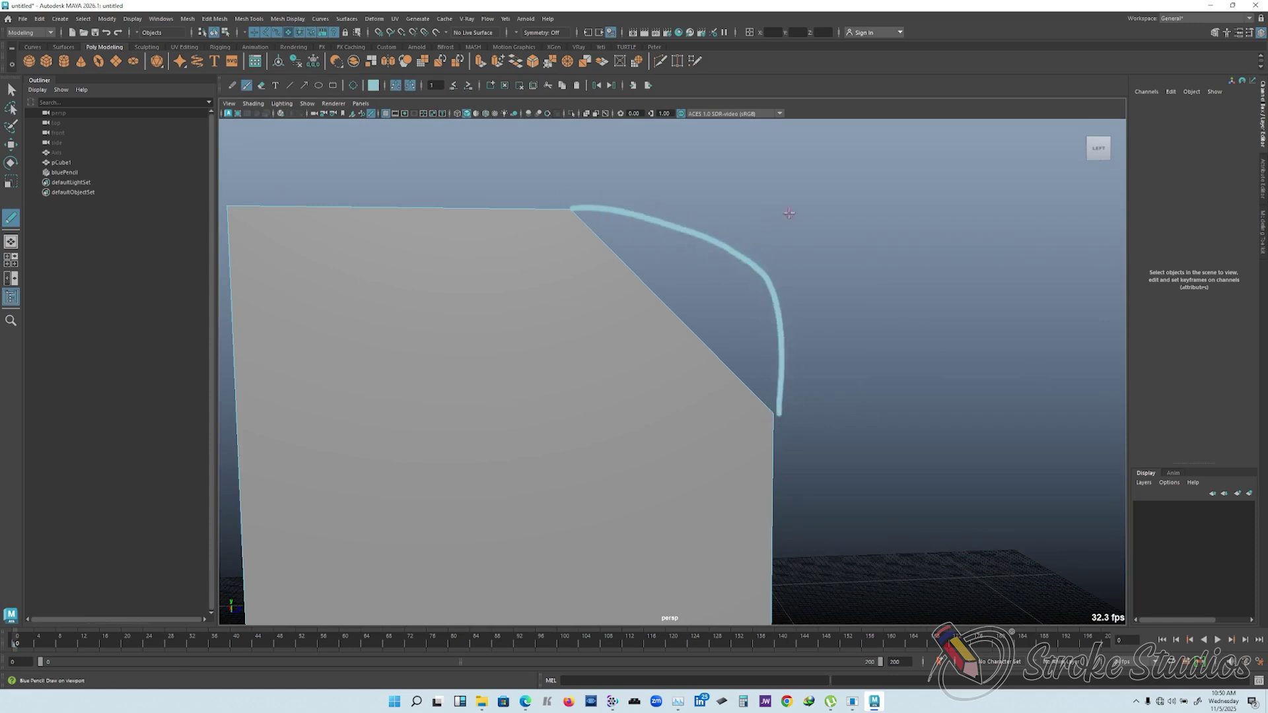
left_click_drag(791, 212, 790, 241)
left_click_drag(781, 226, 802, 225)
mouse_move(816, 195)
left_mouse_down()
mouse_move(826, 232)
mouse_move(848, 227)
left_mouse_up()
mouse_move(565, 213)
left_mouse_down()
mouse_move(600, 354)
mouse_move(727, 425)
mouse_move(775, 423)
left_mouse_up()
mouse_move(535, 398)
left_mouse_down()
mouse_move(560, 400)
mouse_move(598, 435)
left_mouse_up()
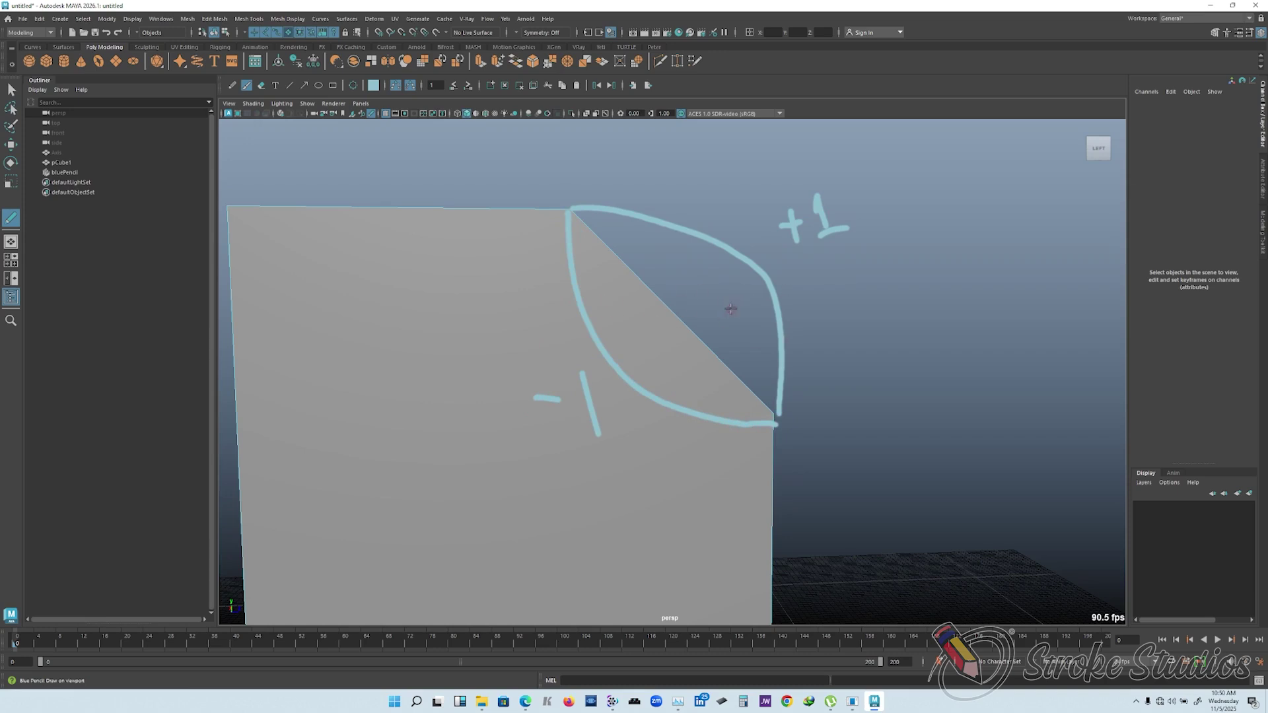
- Undo the Blue Pencil sketches, the bevel on the cube and the edge selection
key("ctrl+z")
key("ctrl+z")
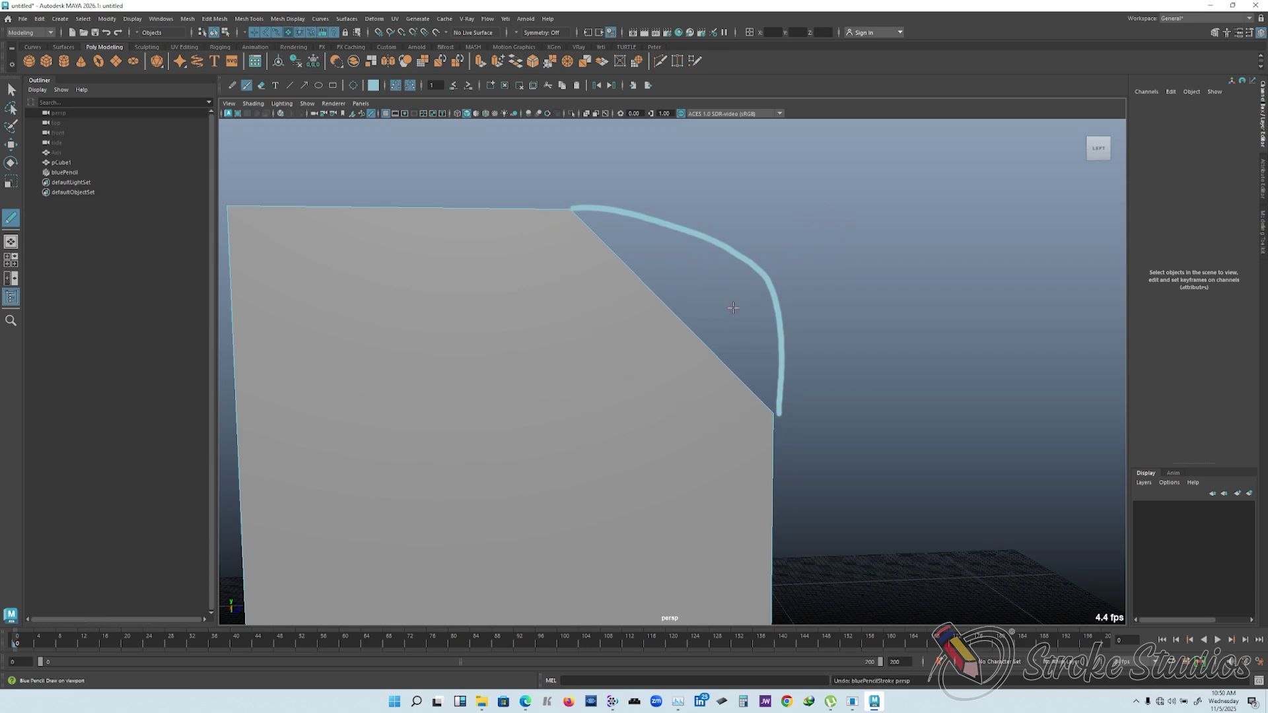
key("ctrl+z")
key("ctrl+z")
left_click_drag(746, 295, 707, 322, "alt")
key("ctrl+z")
key("ctrl+z")
key("ctrl+z")
key("ctrl+z")
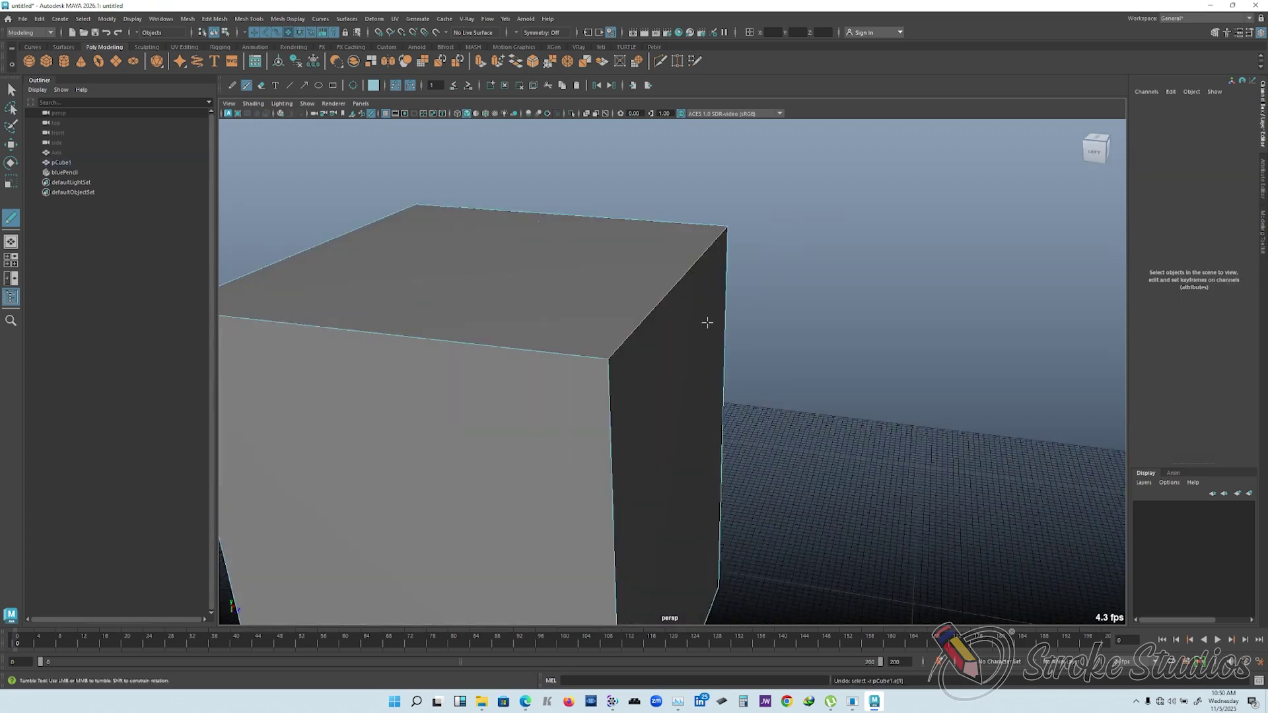
- Select the cube's top edge and bevel it with 6 Segments
key("w")
left_click(667, 288)
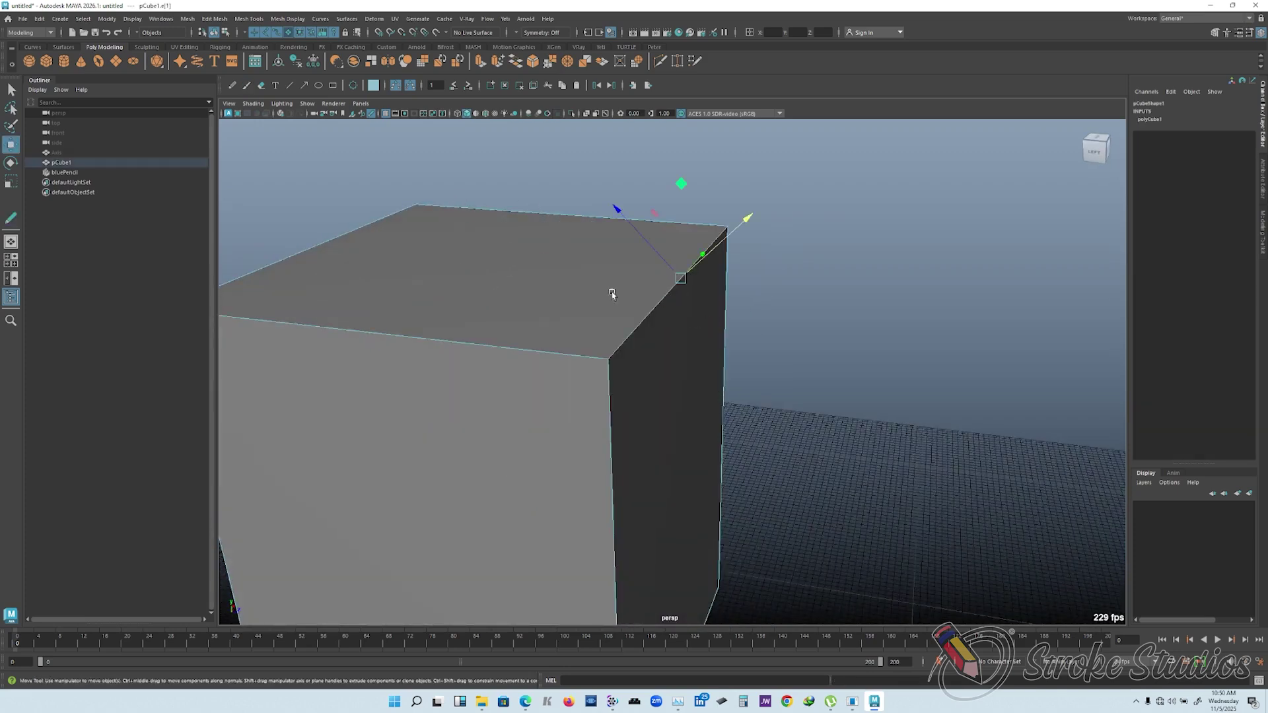
key("ctrl+b")
left_click_drag(900, 316, 930, 285, "alt")
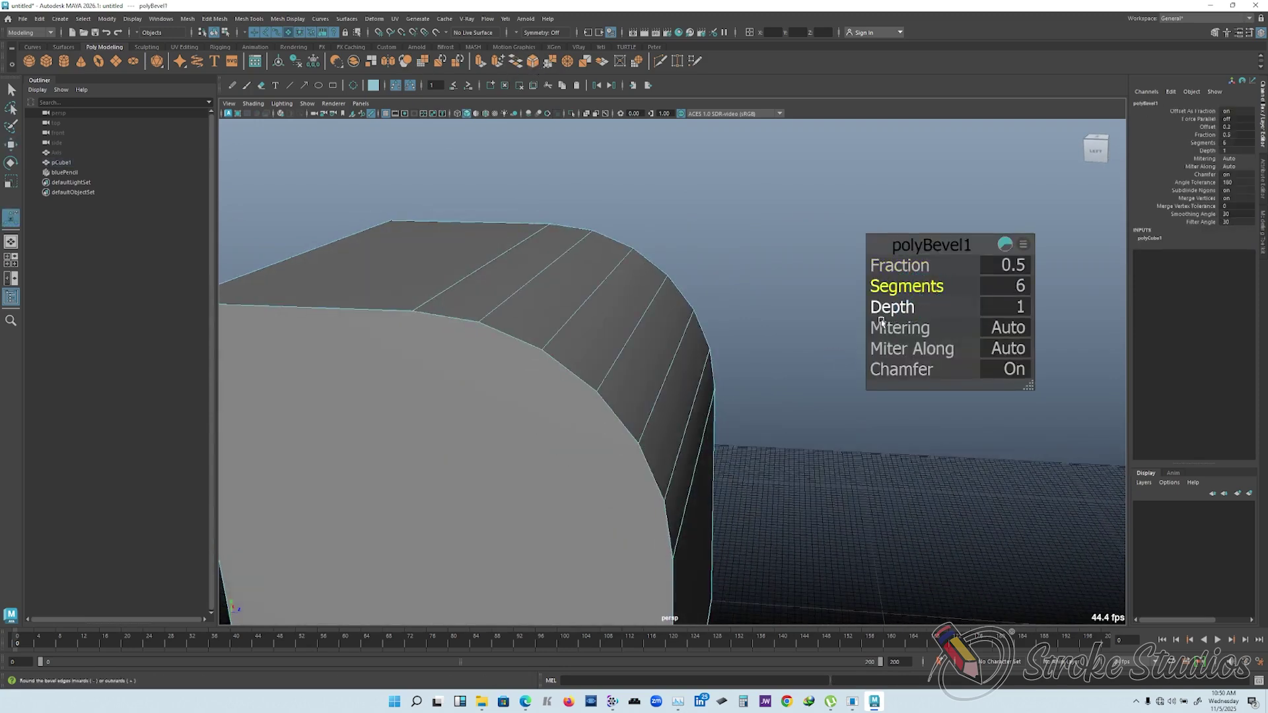
left_click_drag(759, 264, 721, 246, "alt")
left_click_drag(659, 277, 661, 274, "alt")
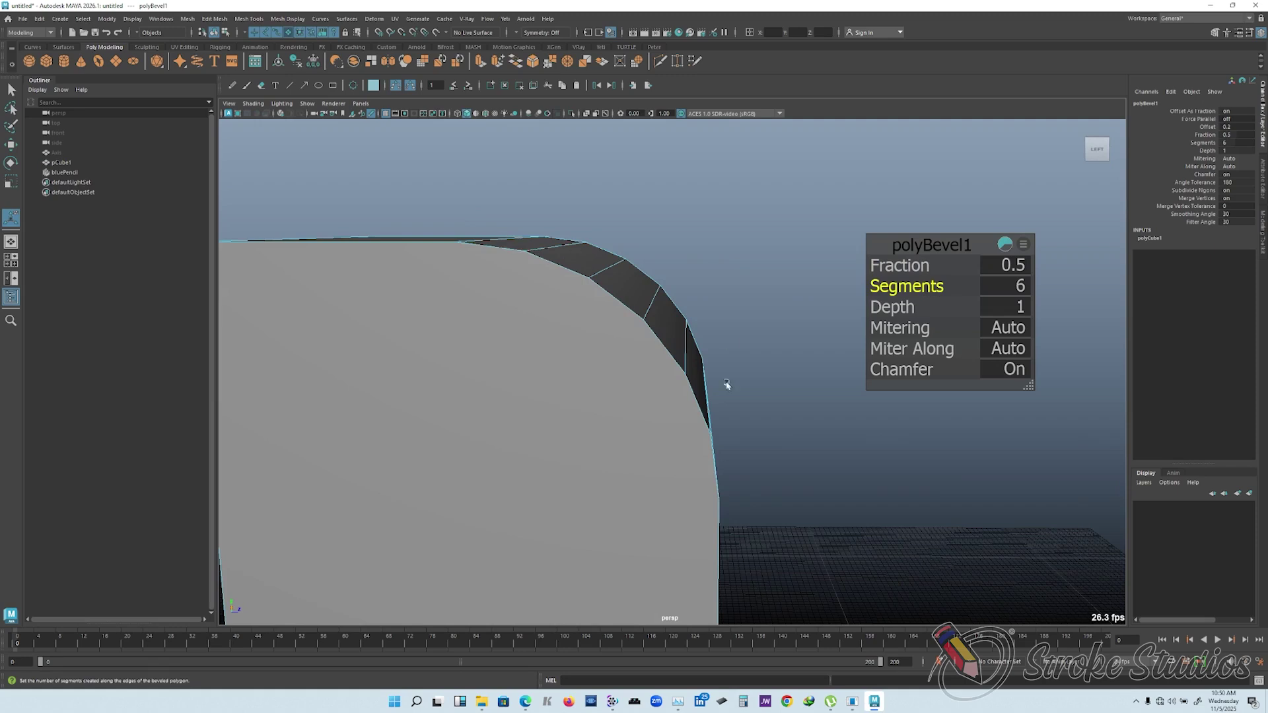
left_click_drag(727, 385, 798, 351, "alt")
- Try the bevel with a Depth of -1 and change the Depth to 0.5
left_click_drag(891, 307, 542, 298)
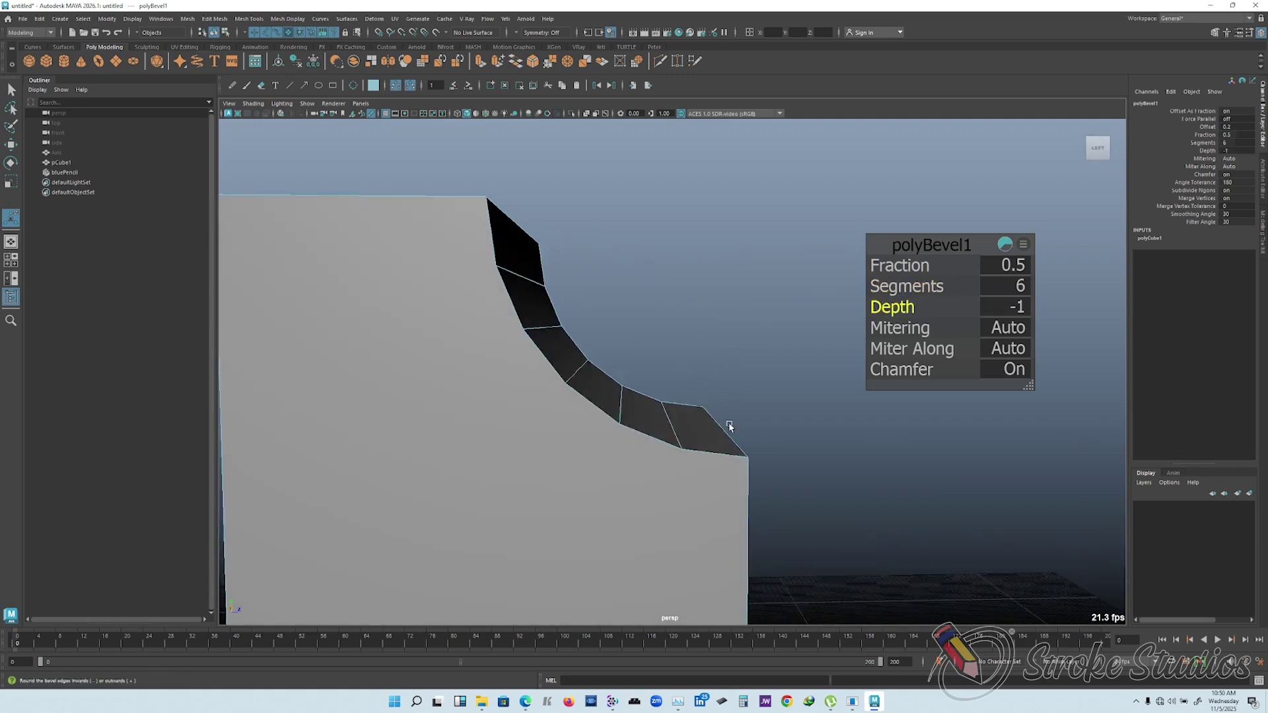
mouse_move(889, 306)
left_mouse_down()
mouse_move(904, 307)
mouse_move(877, 306)
left_mouse_up()
left_click(1007, 307)
key("Return")
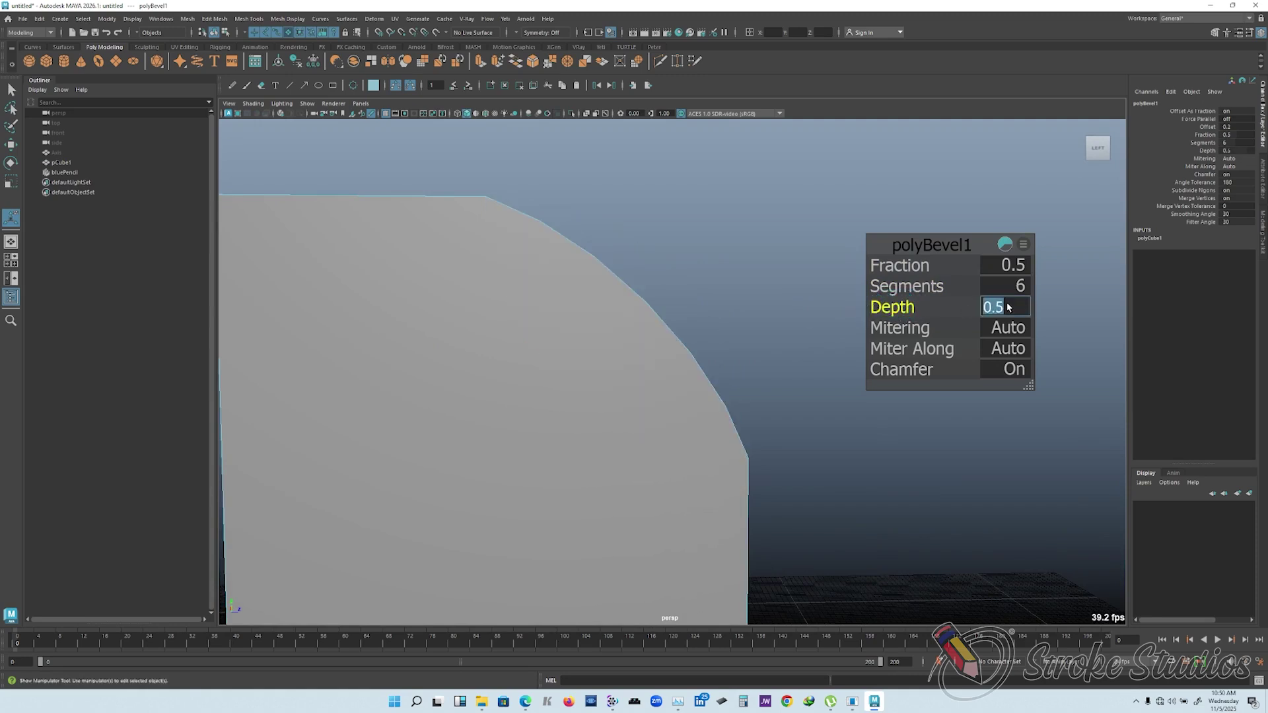
- Set the bevel's Depth to -1 and Segments to 8, and turn Chamfer off
left_click_drag(907, 306, 880, 306)
left_click_drag(591, 312, 515, 235, "alt")
left_click_drag(888, 307, 501, 304)
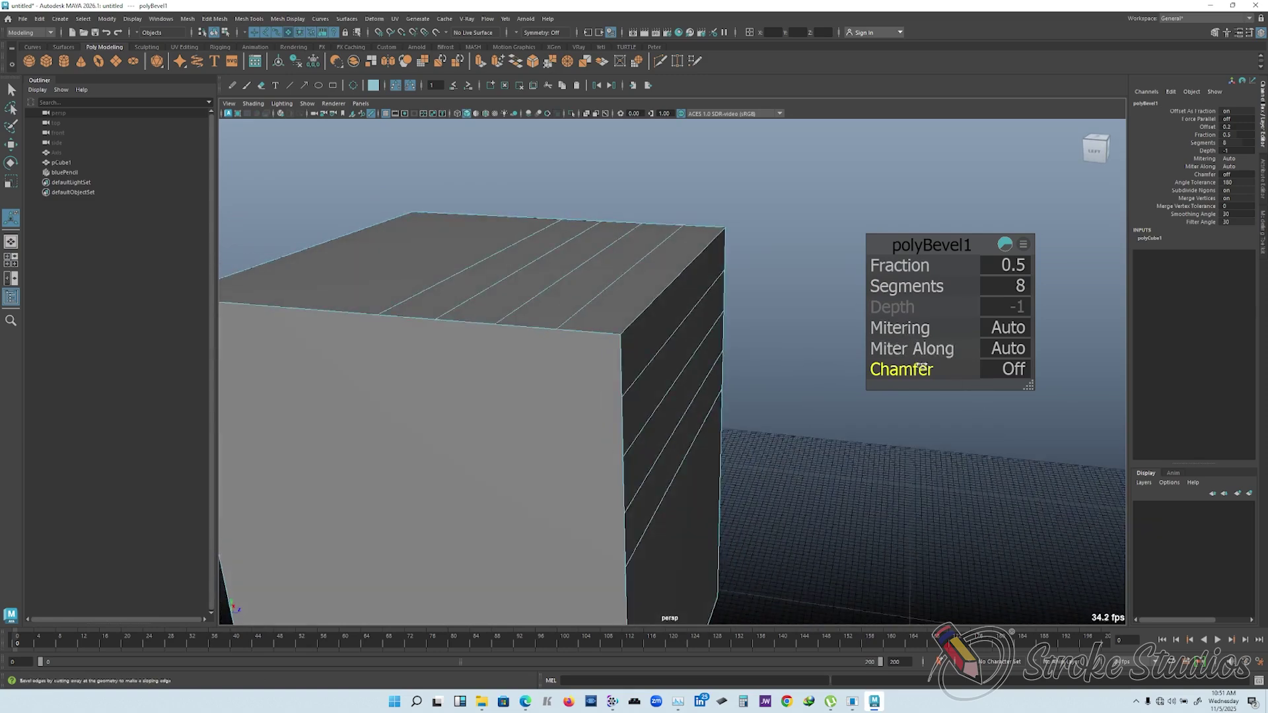
left_click_drag(637, 304, 566, 336, "alt")
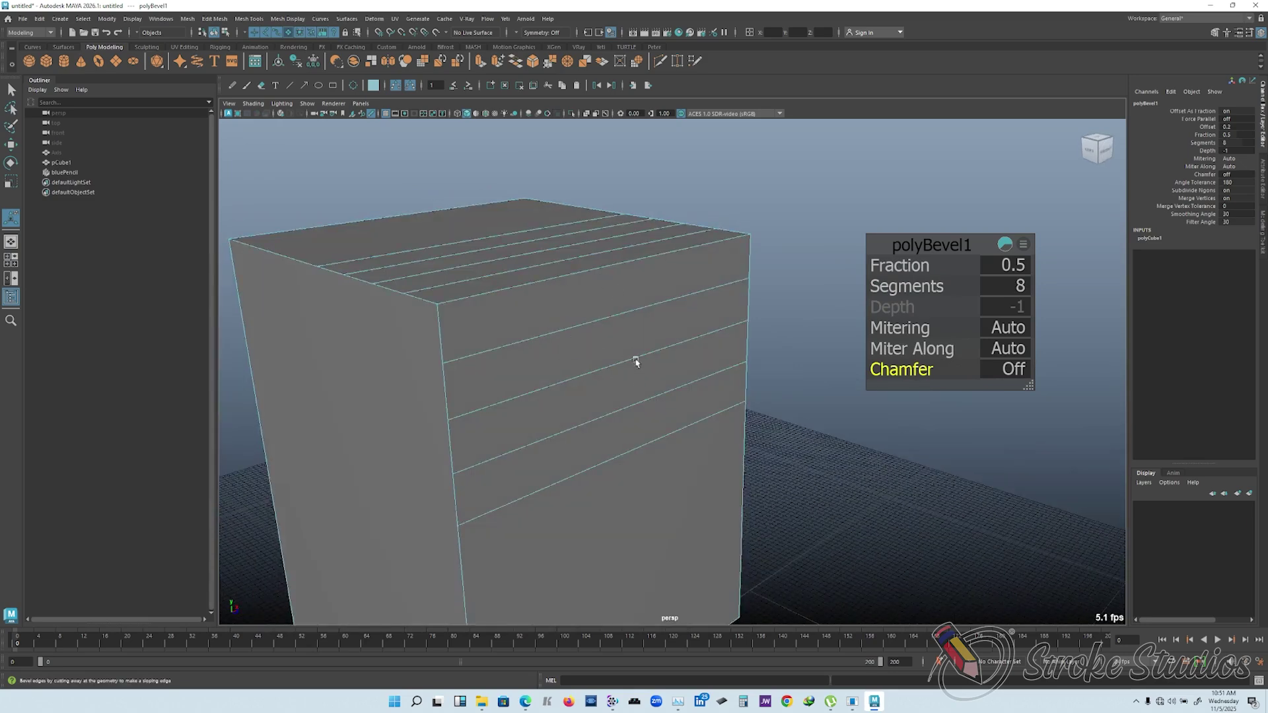
left_click_drag(582, 285, 651, 287, "alt")
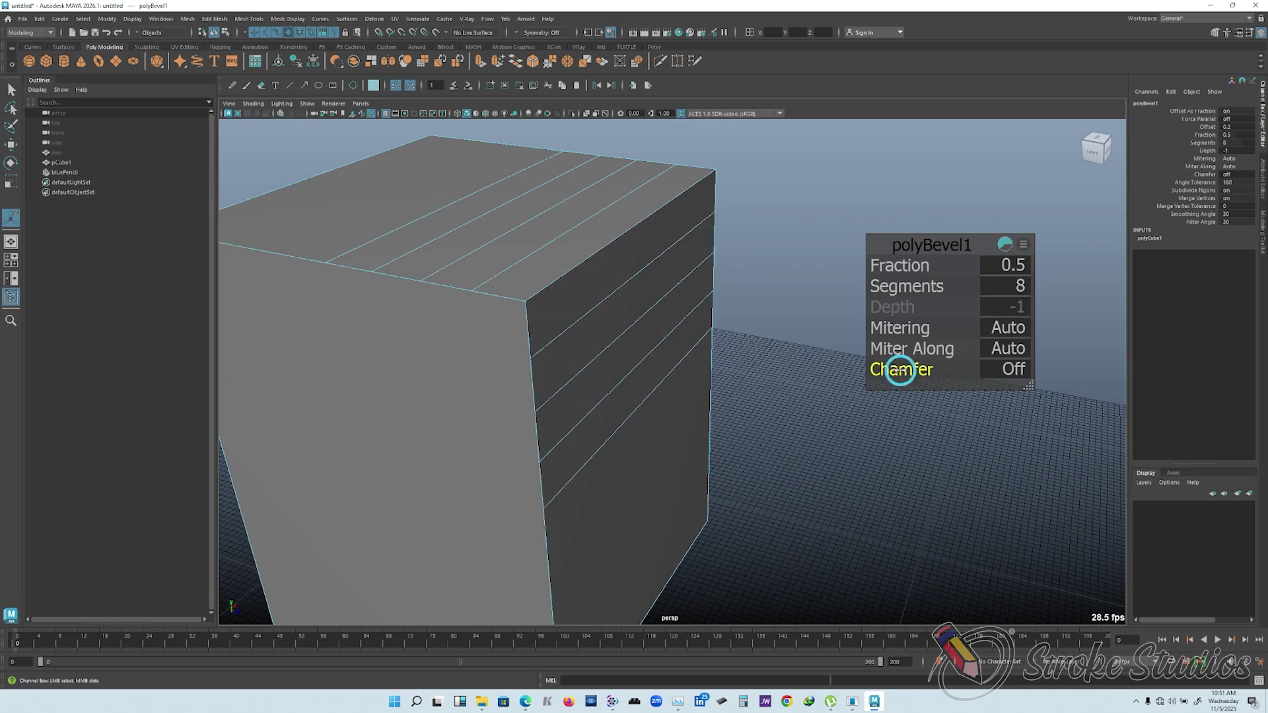
- Turn the bevel's Chamfer back on and set its Depth to 1
left_click(900, 370)
left_click_drag(1058, 365, 460, 358, "alt")
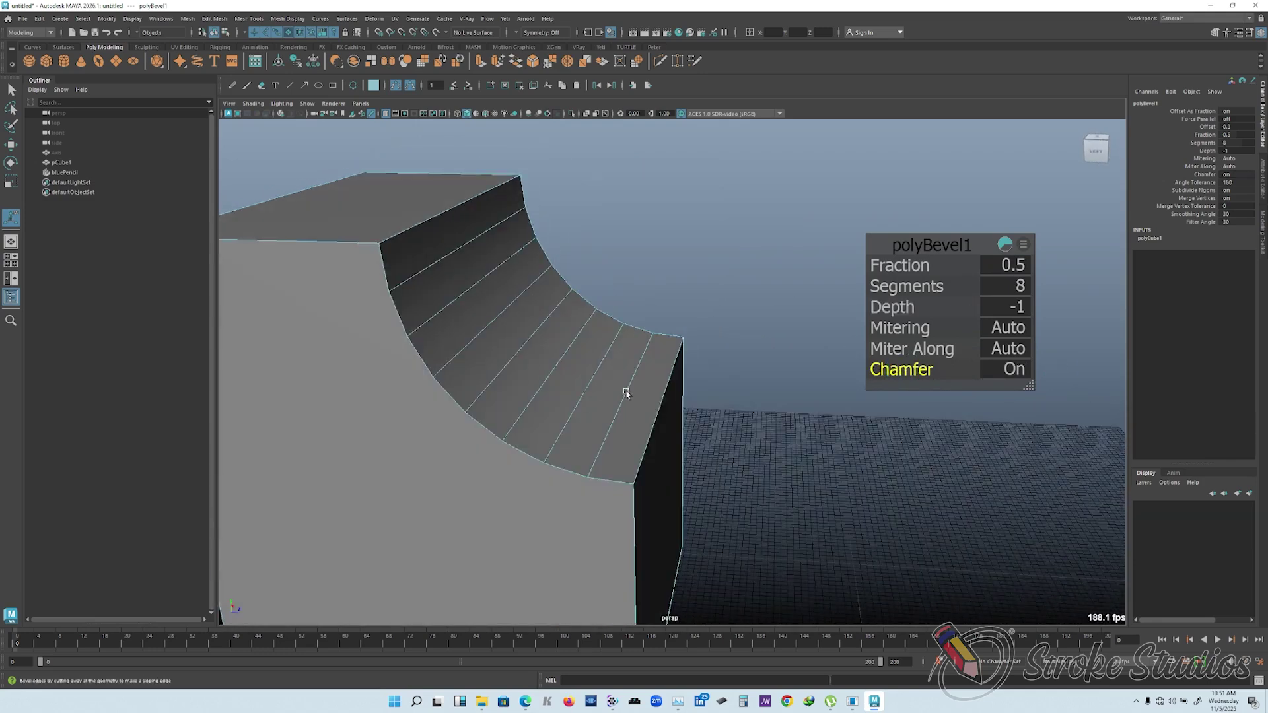
left_click(876, 306)
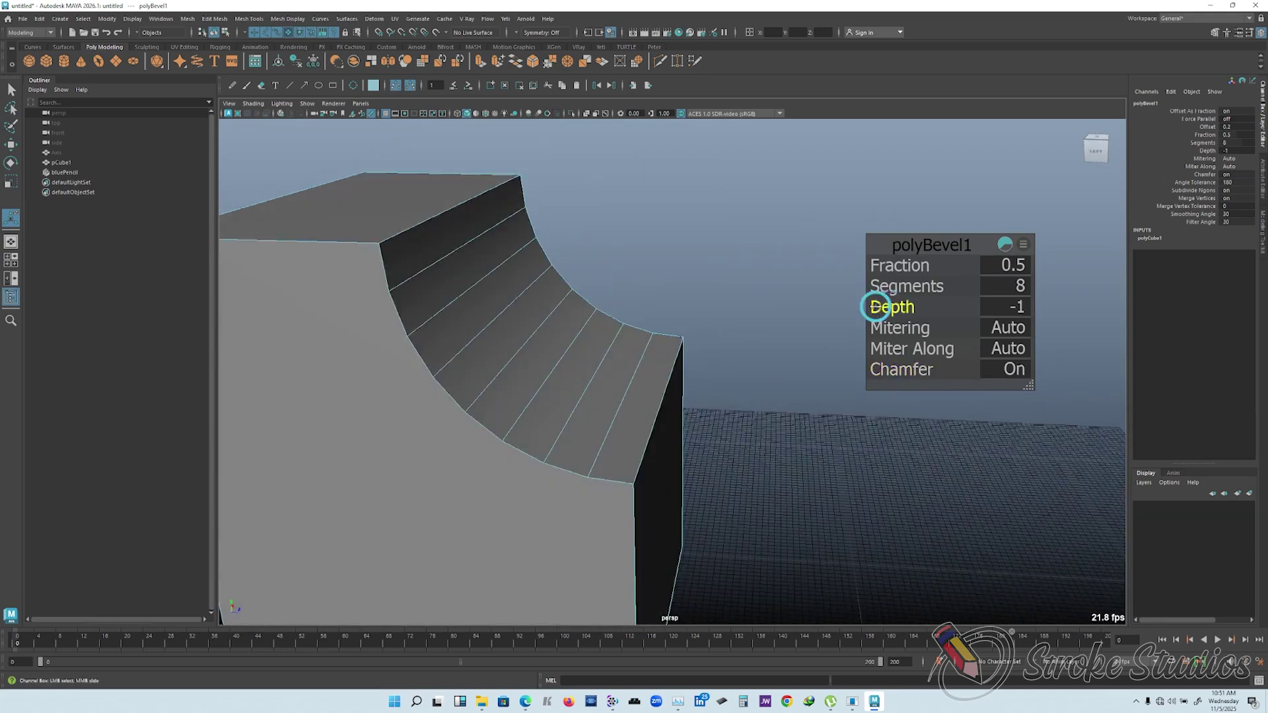
left_click(1019, 307)
left_click_drag(634, 218, 538, 222, "alt")
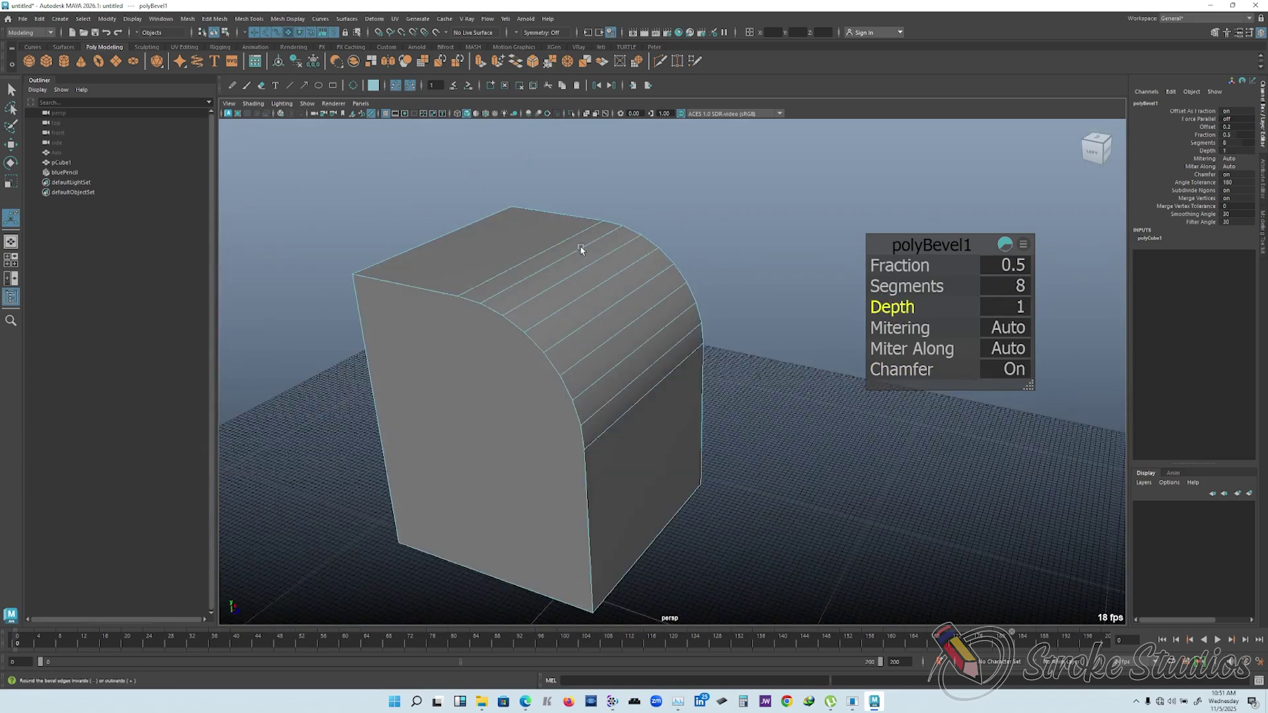
- Create a second polygon cube on the grid beside the beveled cube, nearly as large as it, and select it
scroll(594, 264, "down", 4)
left_click_drag(656, 288, 682, 300, "alt")
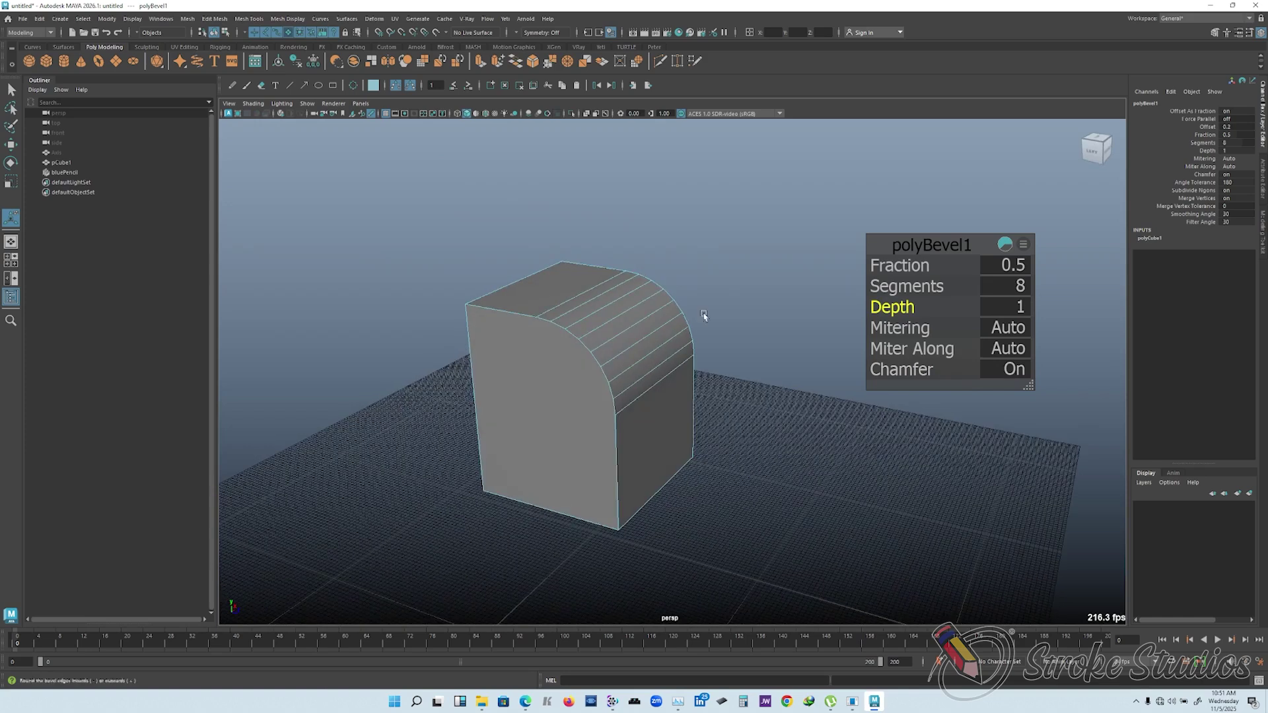
left_click(36, 58)
scroll(710, 407, "down", 2)
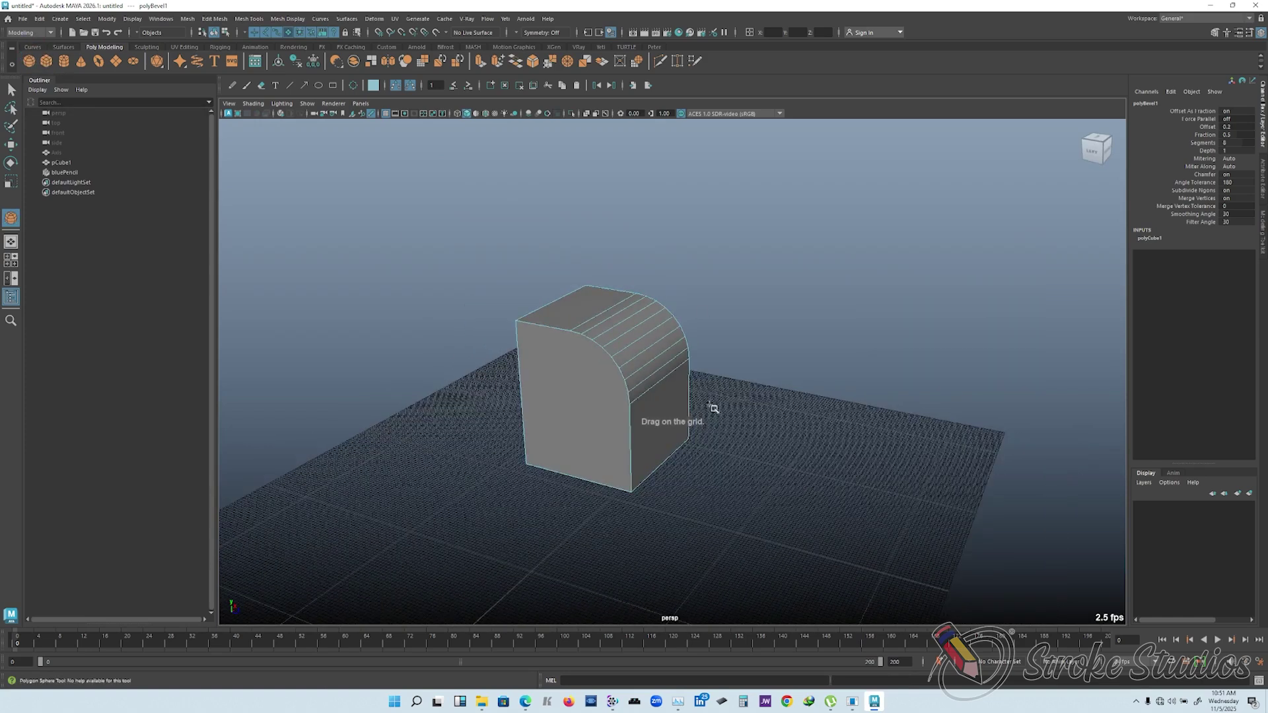
middle_click_drag(710, 407, 642, 350, "alt")
left_click(46, 61)
left_click_drag(693, 456, 758, 510)
left_click(731, 480)
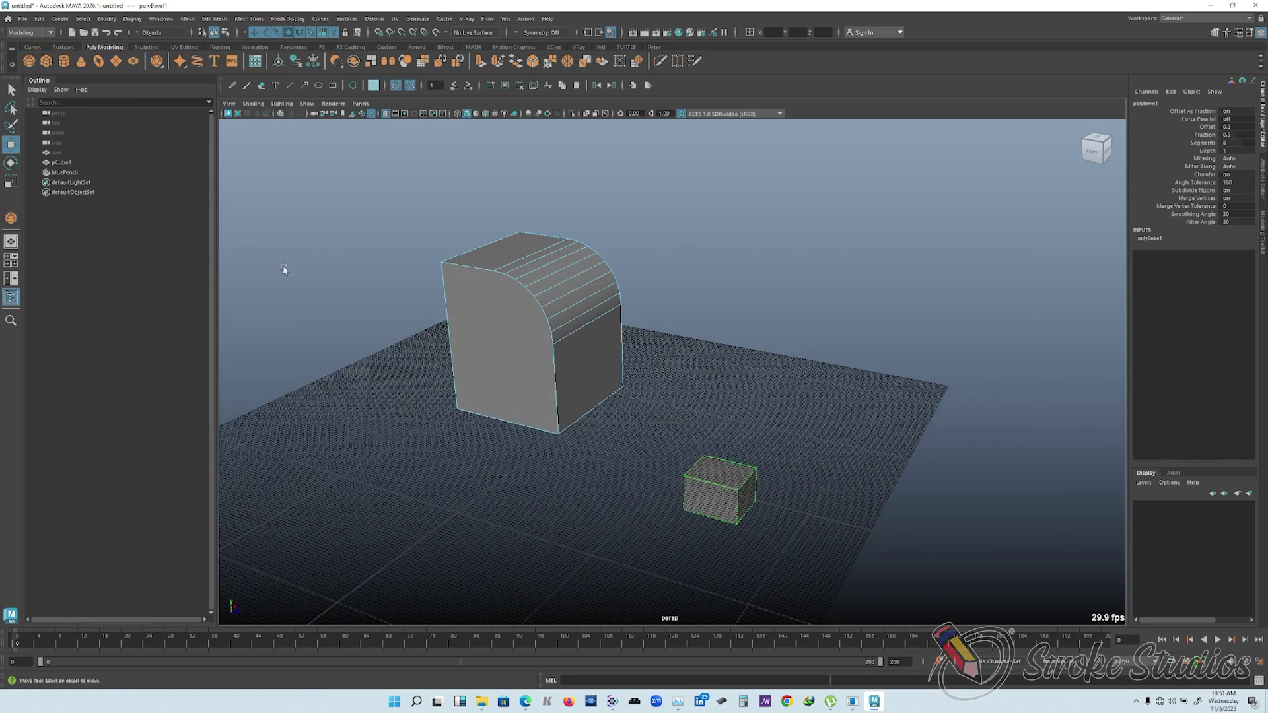
left_click_drag(764, 405, 840, 490)
left_click_drag(840, 490, 814, 318)
left_click_drag(914, 306, 603, 385, "alt")
left_click(605, 370)
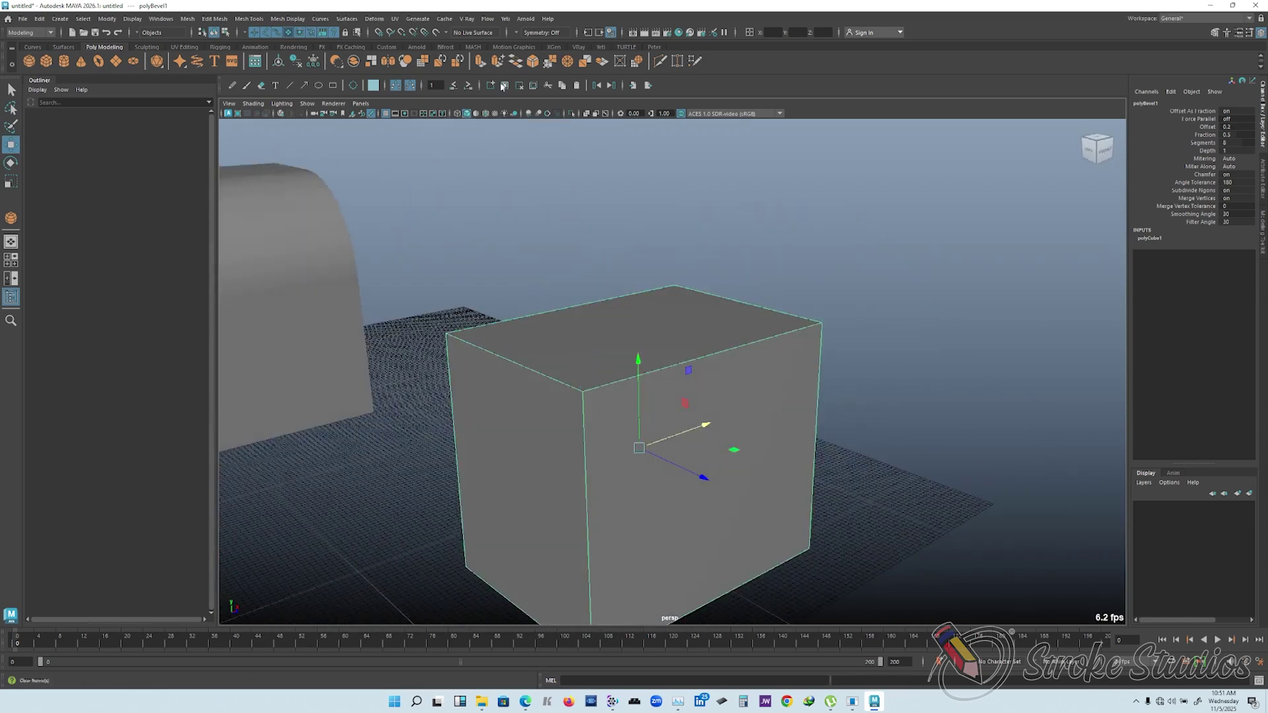
- Bevel all edges of the new cube with Fraction 0.05 and 4 Segments, and redisplay its bevel settings
left_click_drag(657, 306, 654, 278, "alt")
left_click(515, 61)
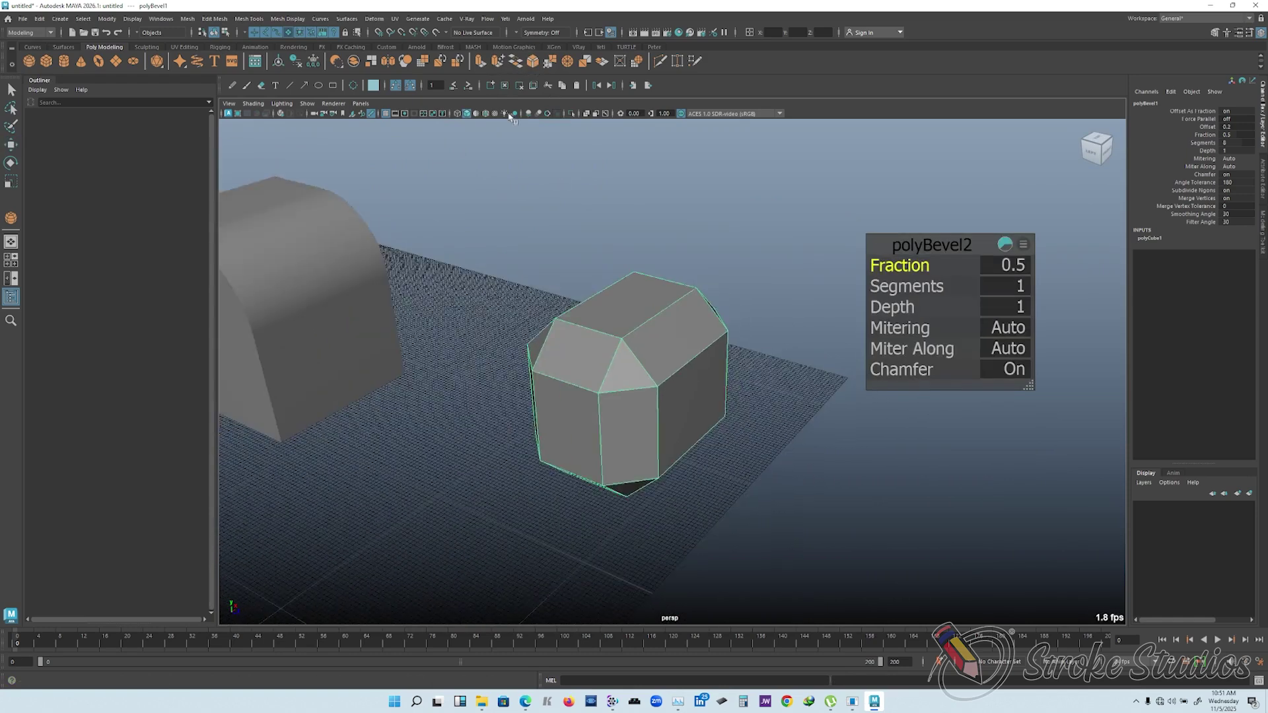
mouse_move(898, 267)
left_mouse_down()
mouse_move(884, 264)
mouse_move(928, 289)
mouse_move(899, 261)
mouse_move(911, 266)
left_mouse_up()
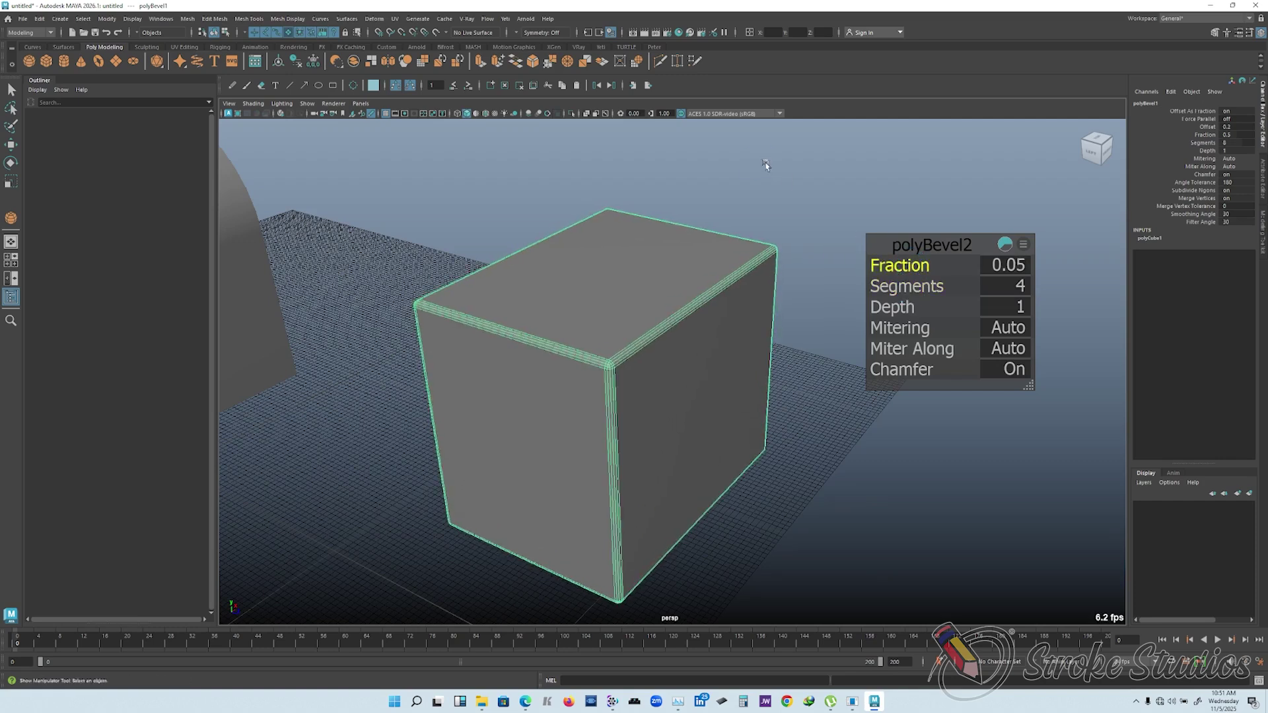
left_click(826, 365)
left_click_drag(826, 364, 722, 322, "alt")
left_click(659, 330)
key("t")
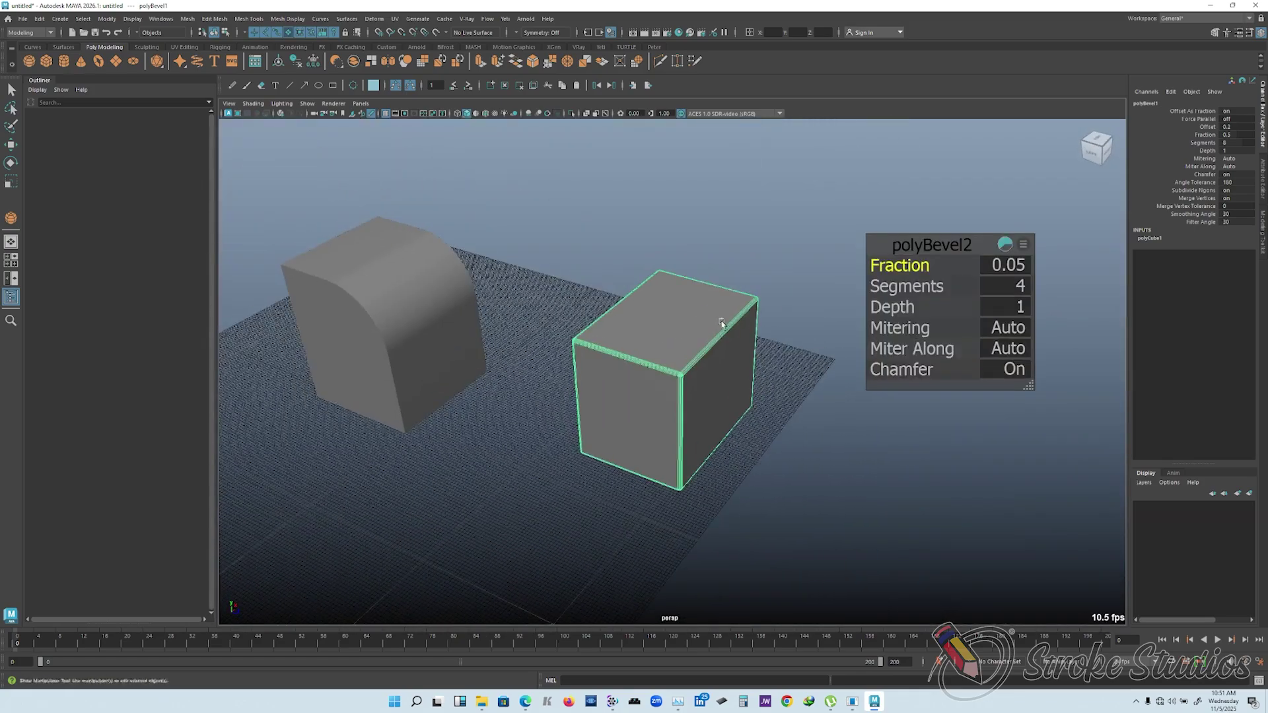
- Delete both beveled cubes to clear the scene
left_click(779, 376)
left_click_drag(779, 376, 585, 359, "alt")
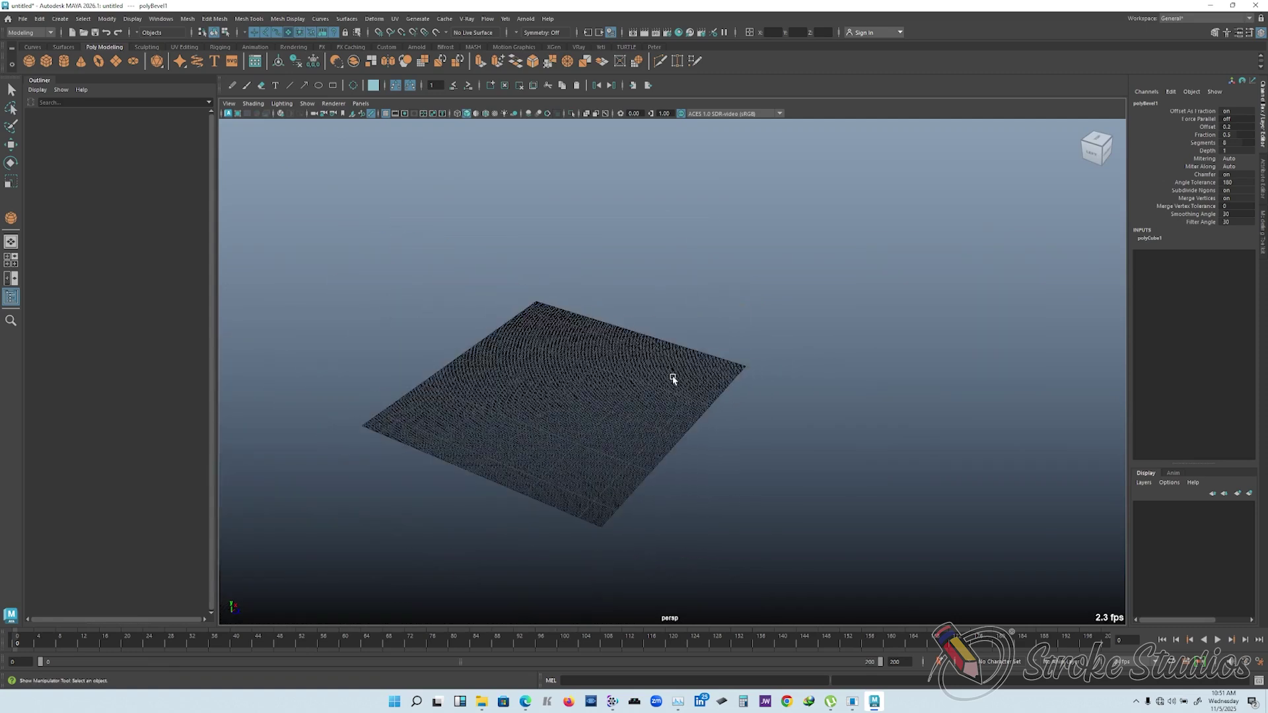
scroll(671, 377, "up", 3)
left_click_drag(671, 377, 819, 606, "alt")
scroll(713, 343, "up", 3)
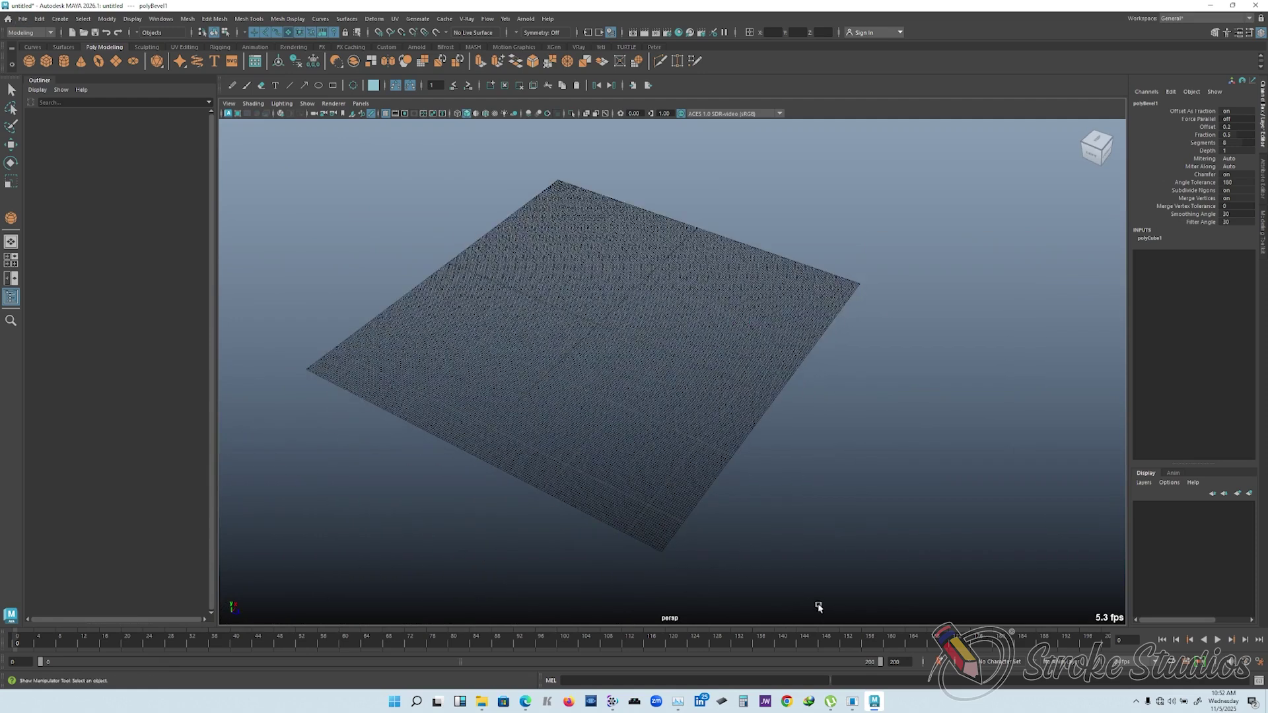